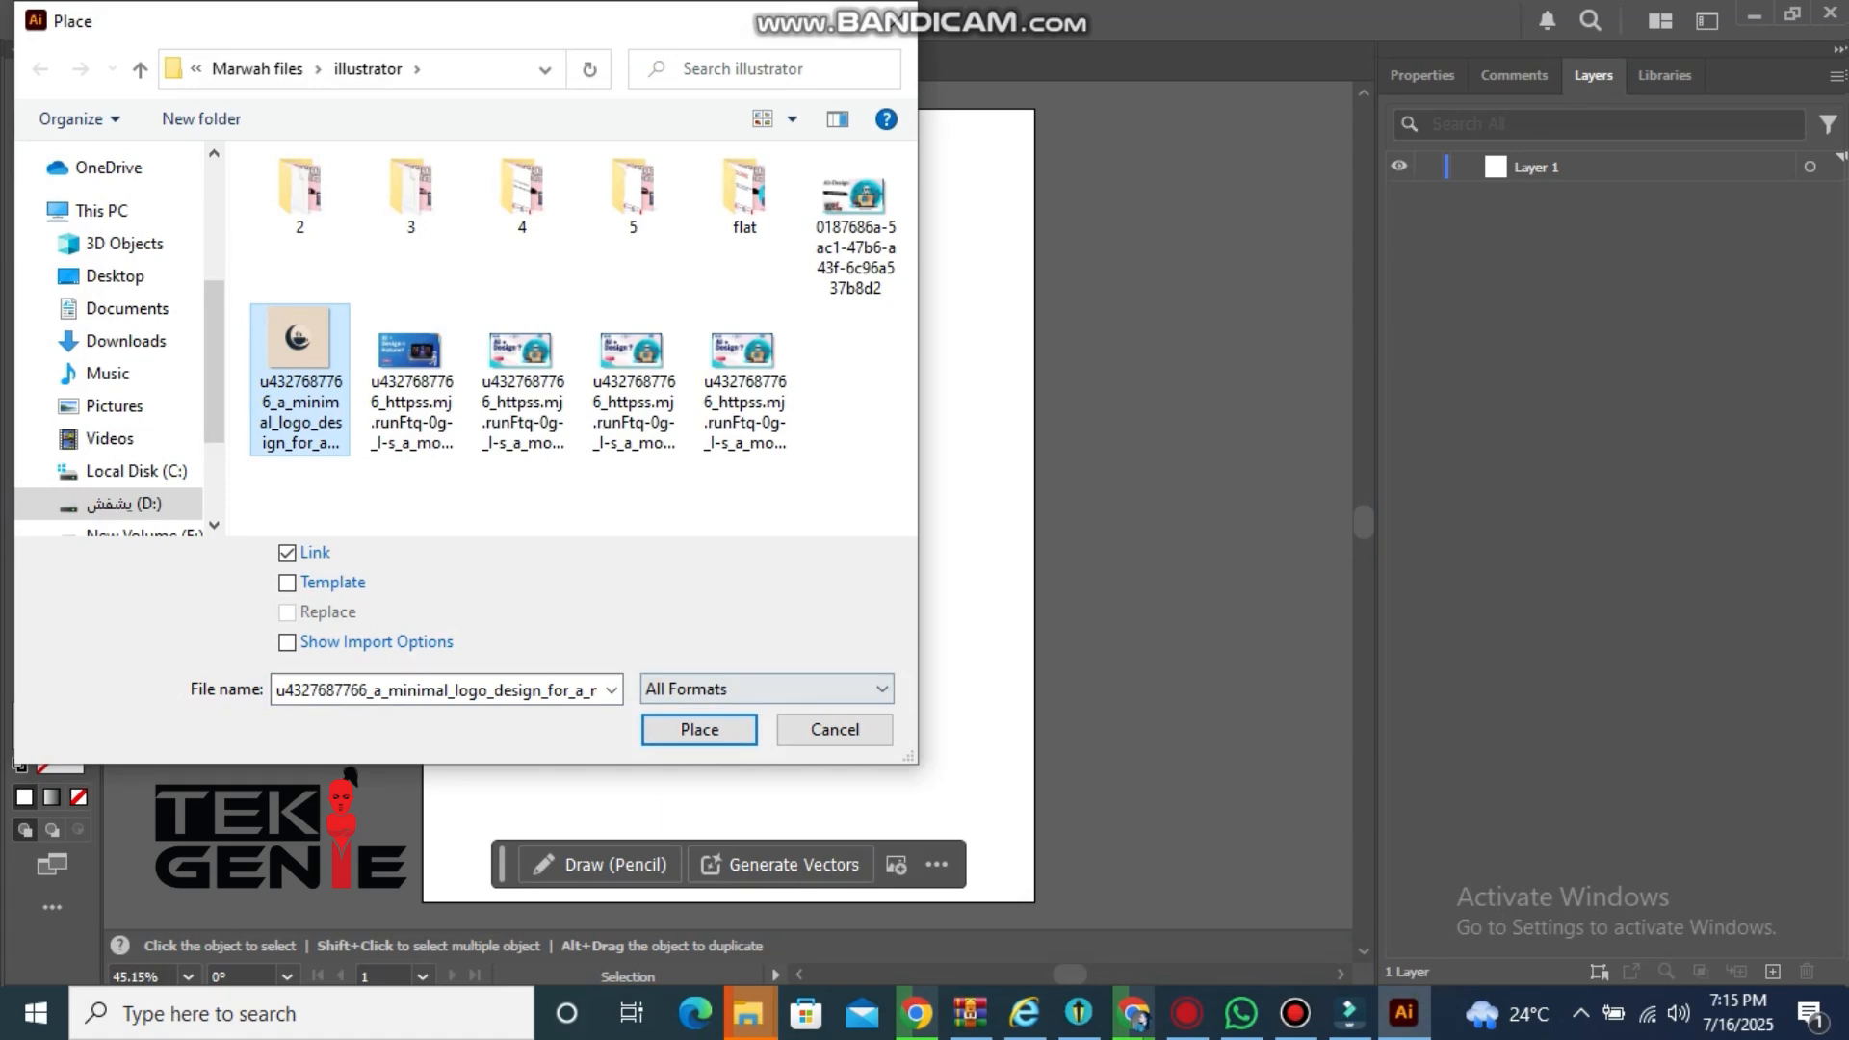
# Place the minimal logo image file and drag it out to fill most of the artboard
pyautogui.click(700, 730)
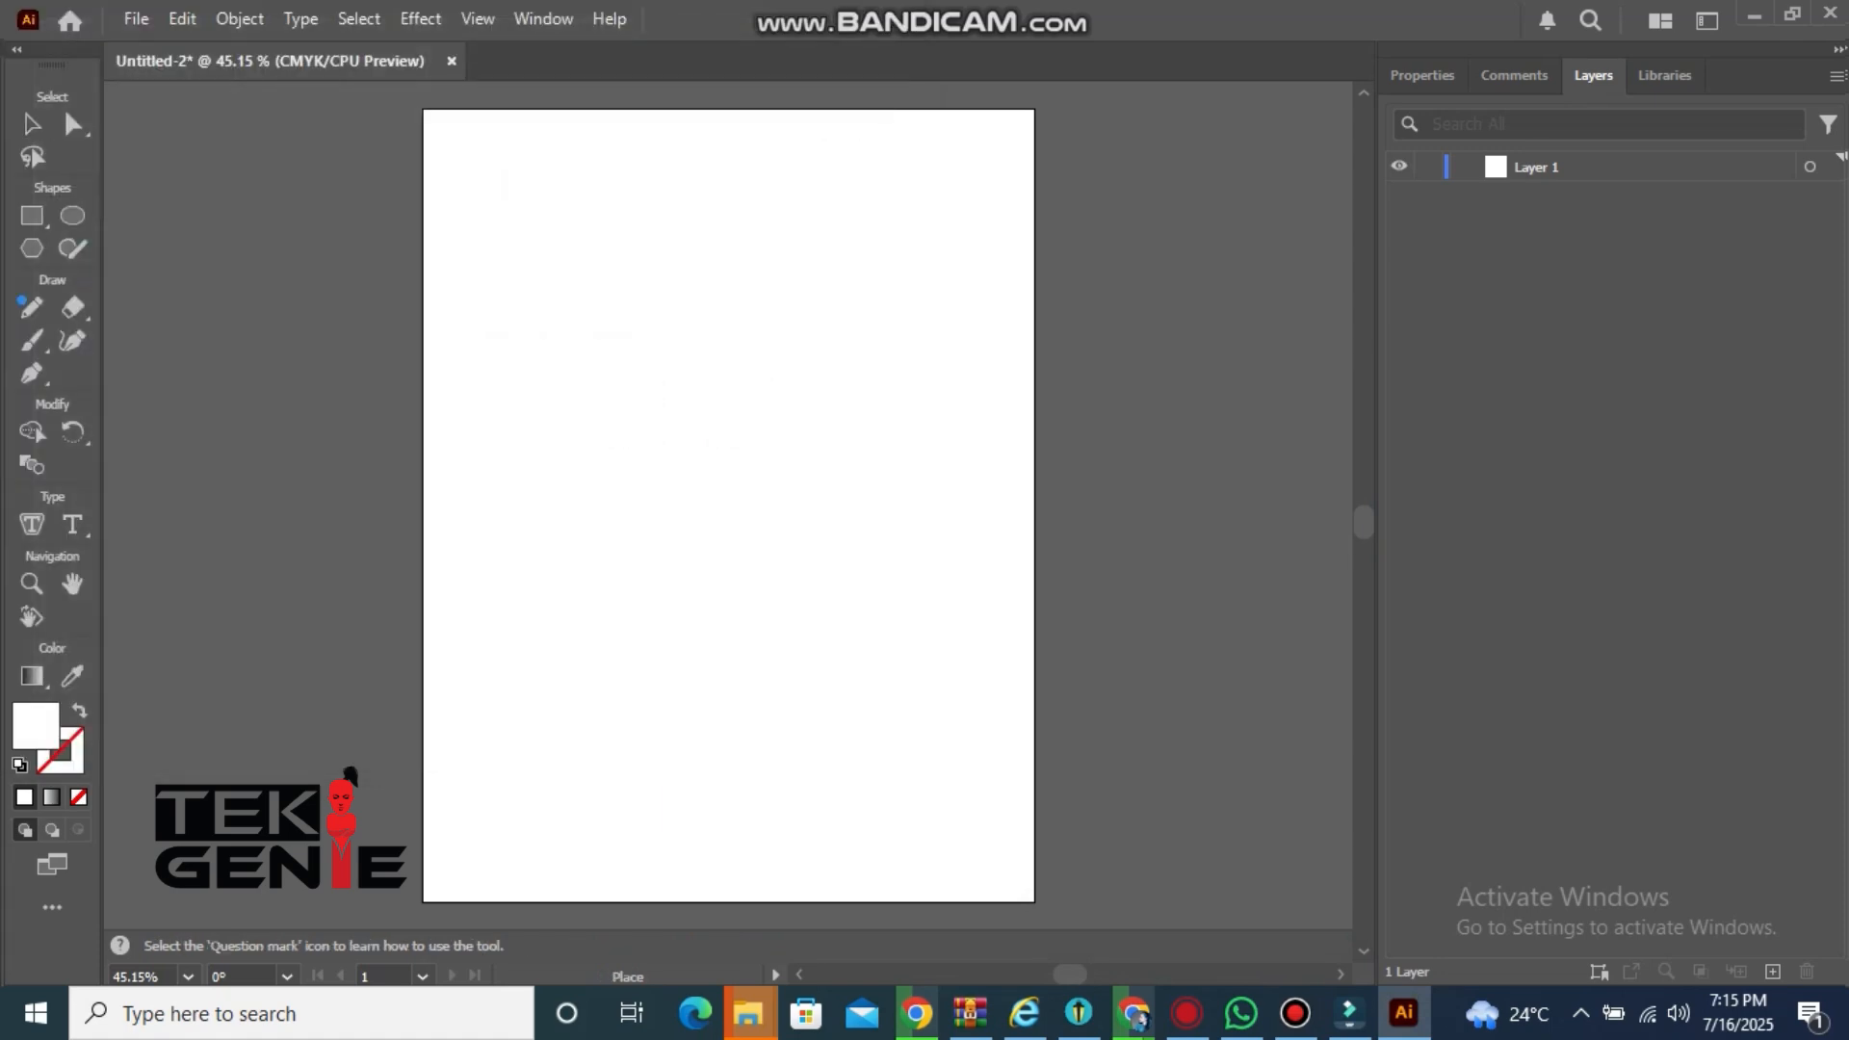
pyautogui.moveTo(454, 205)
pyautogui.mouseDown()
pyautogui.moveTo(1019, 768)
pyautogui.moveTo(1003, 754)
pyautogui.mouseUp()
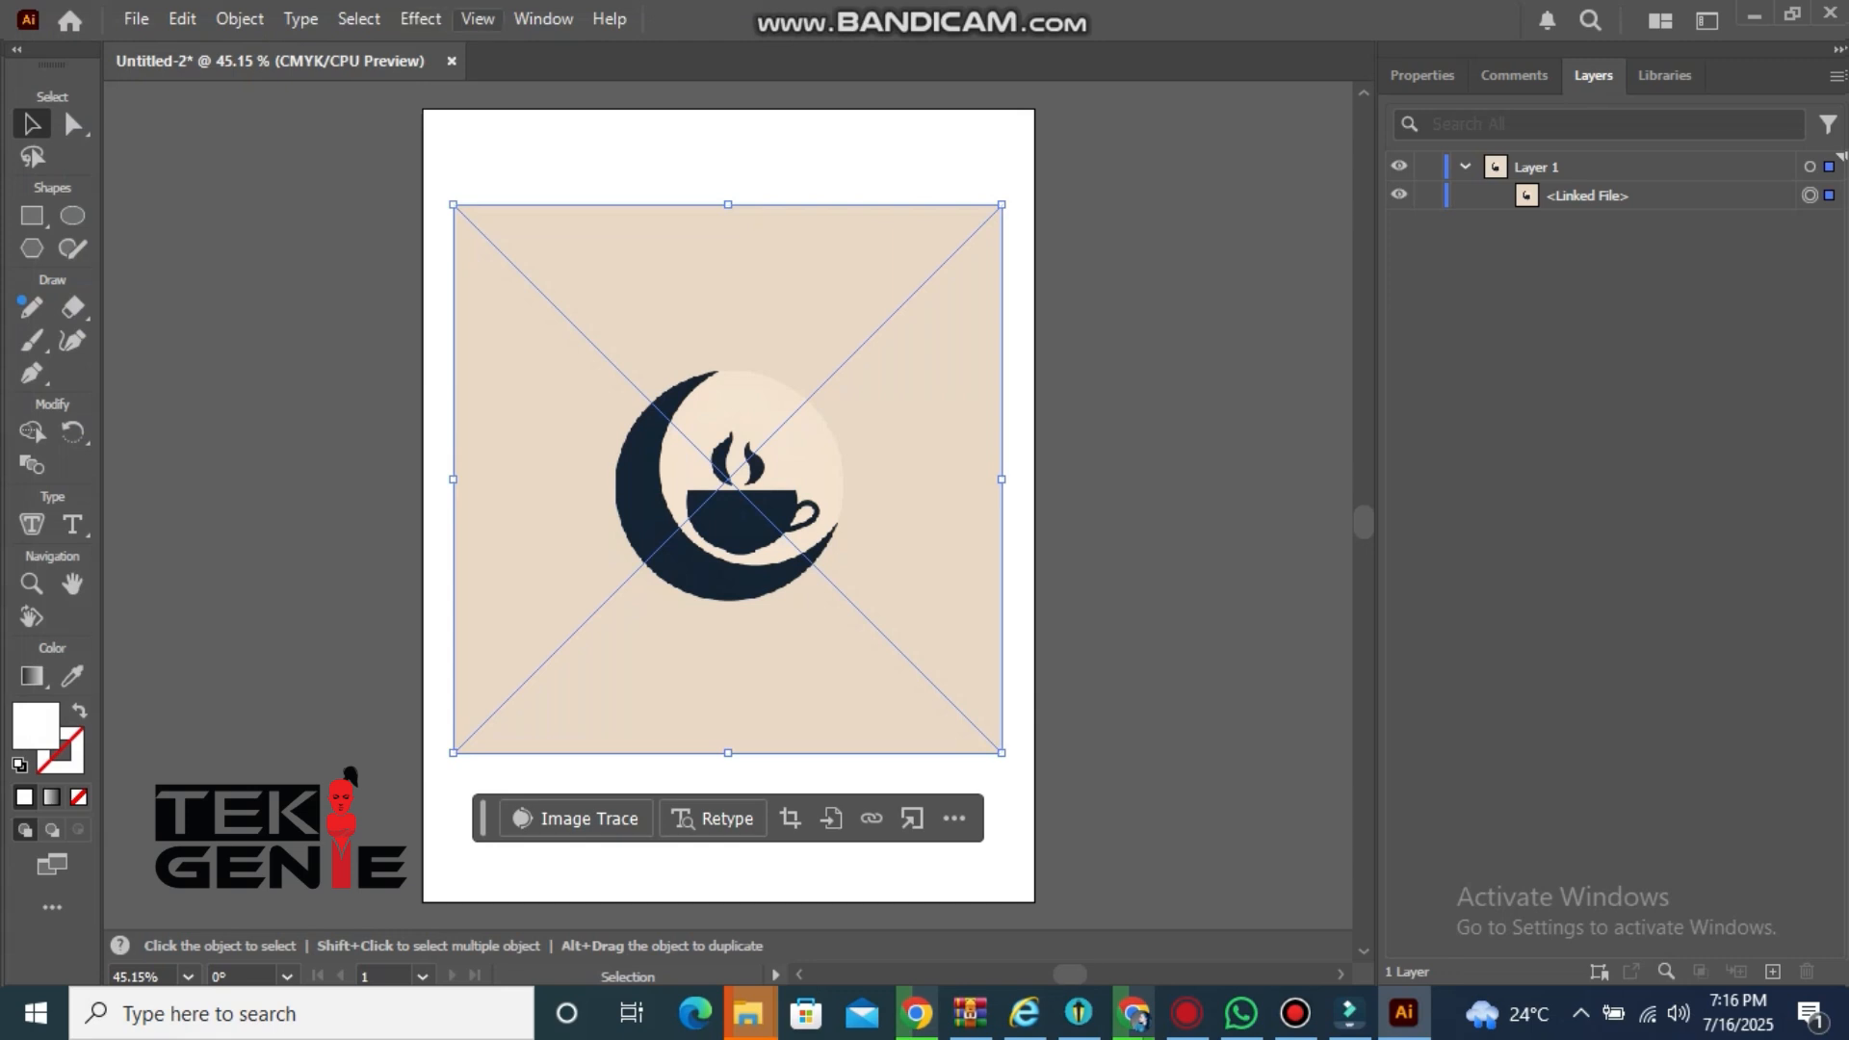
# Image Trace the placed logo in Black and White mode and expand the tracing into paths
pyautogui.click(543, 18)
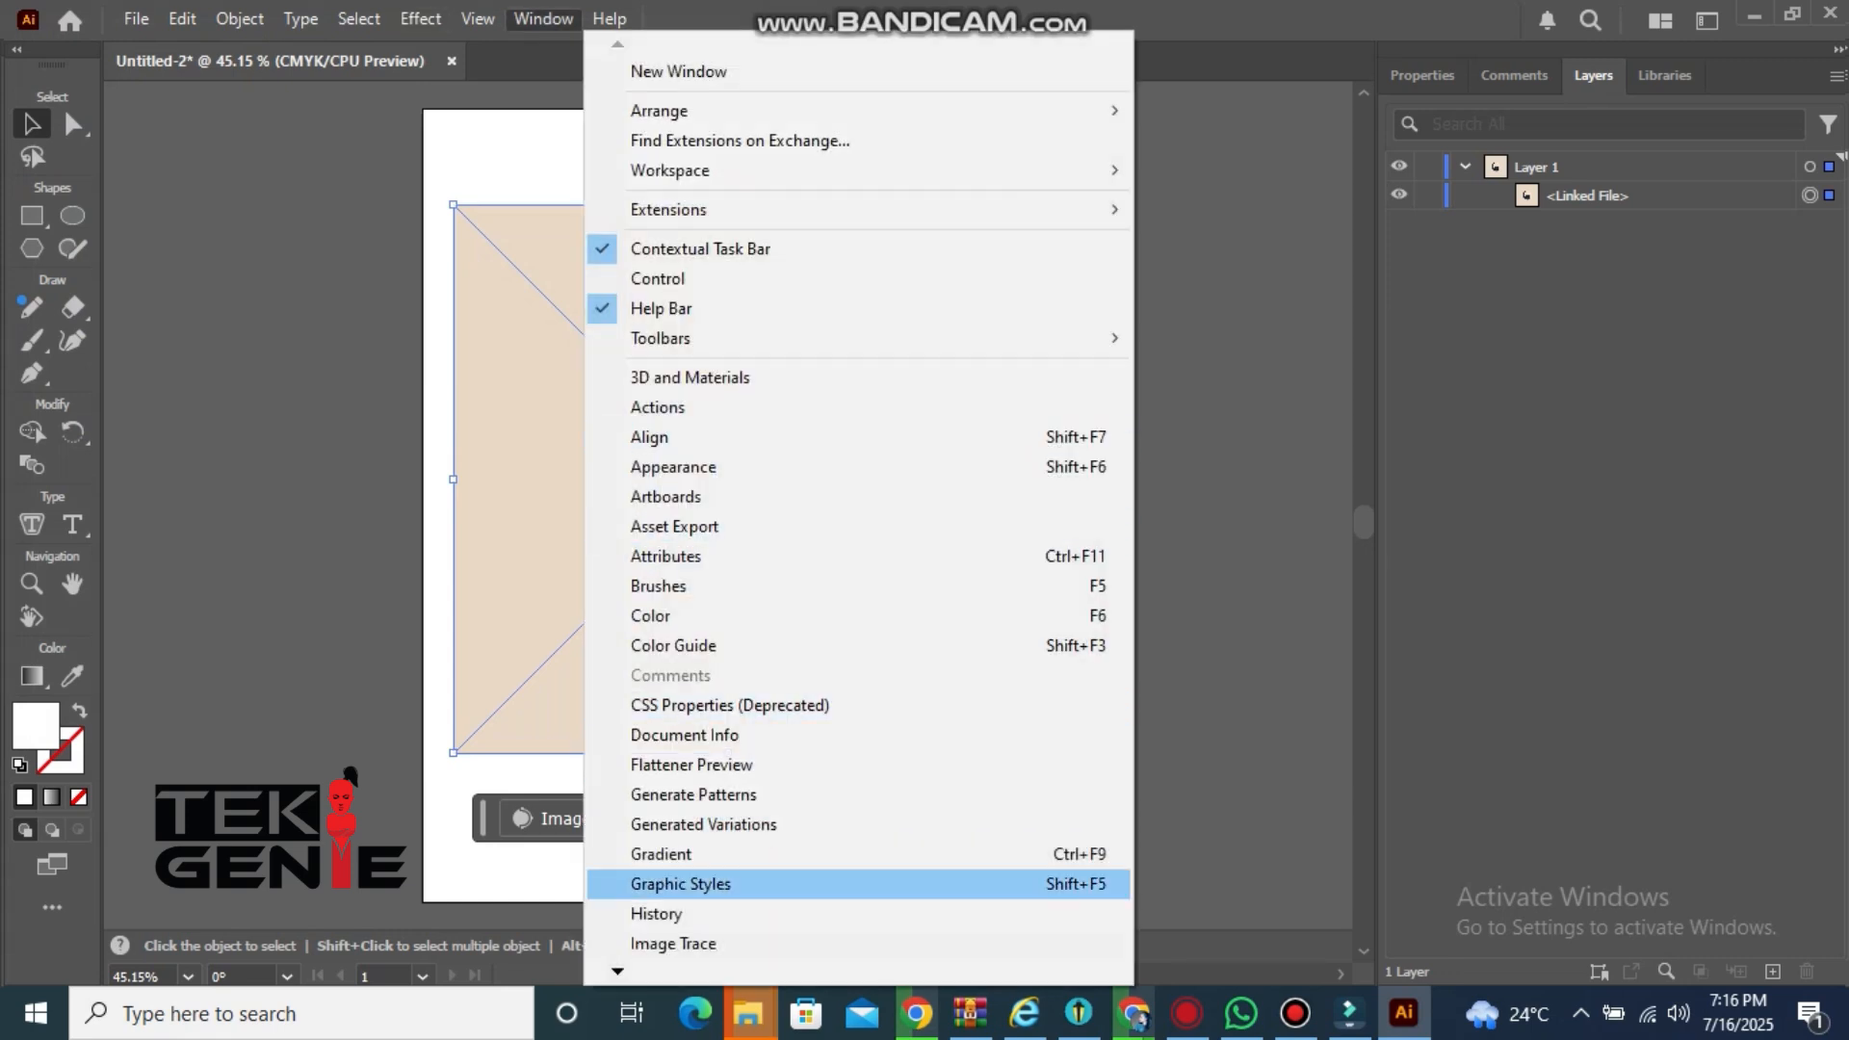
pyautogui.click(673, 942)
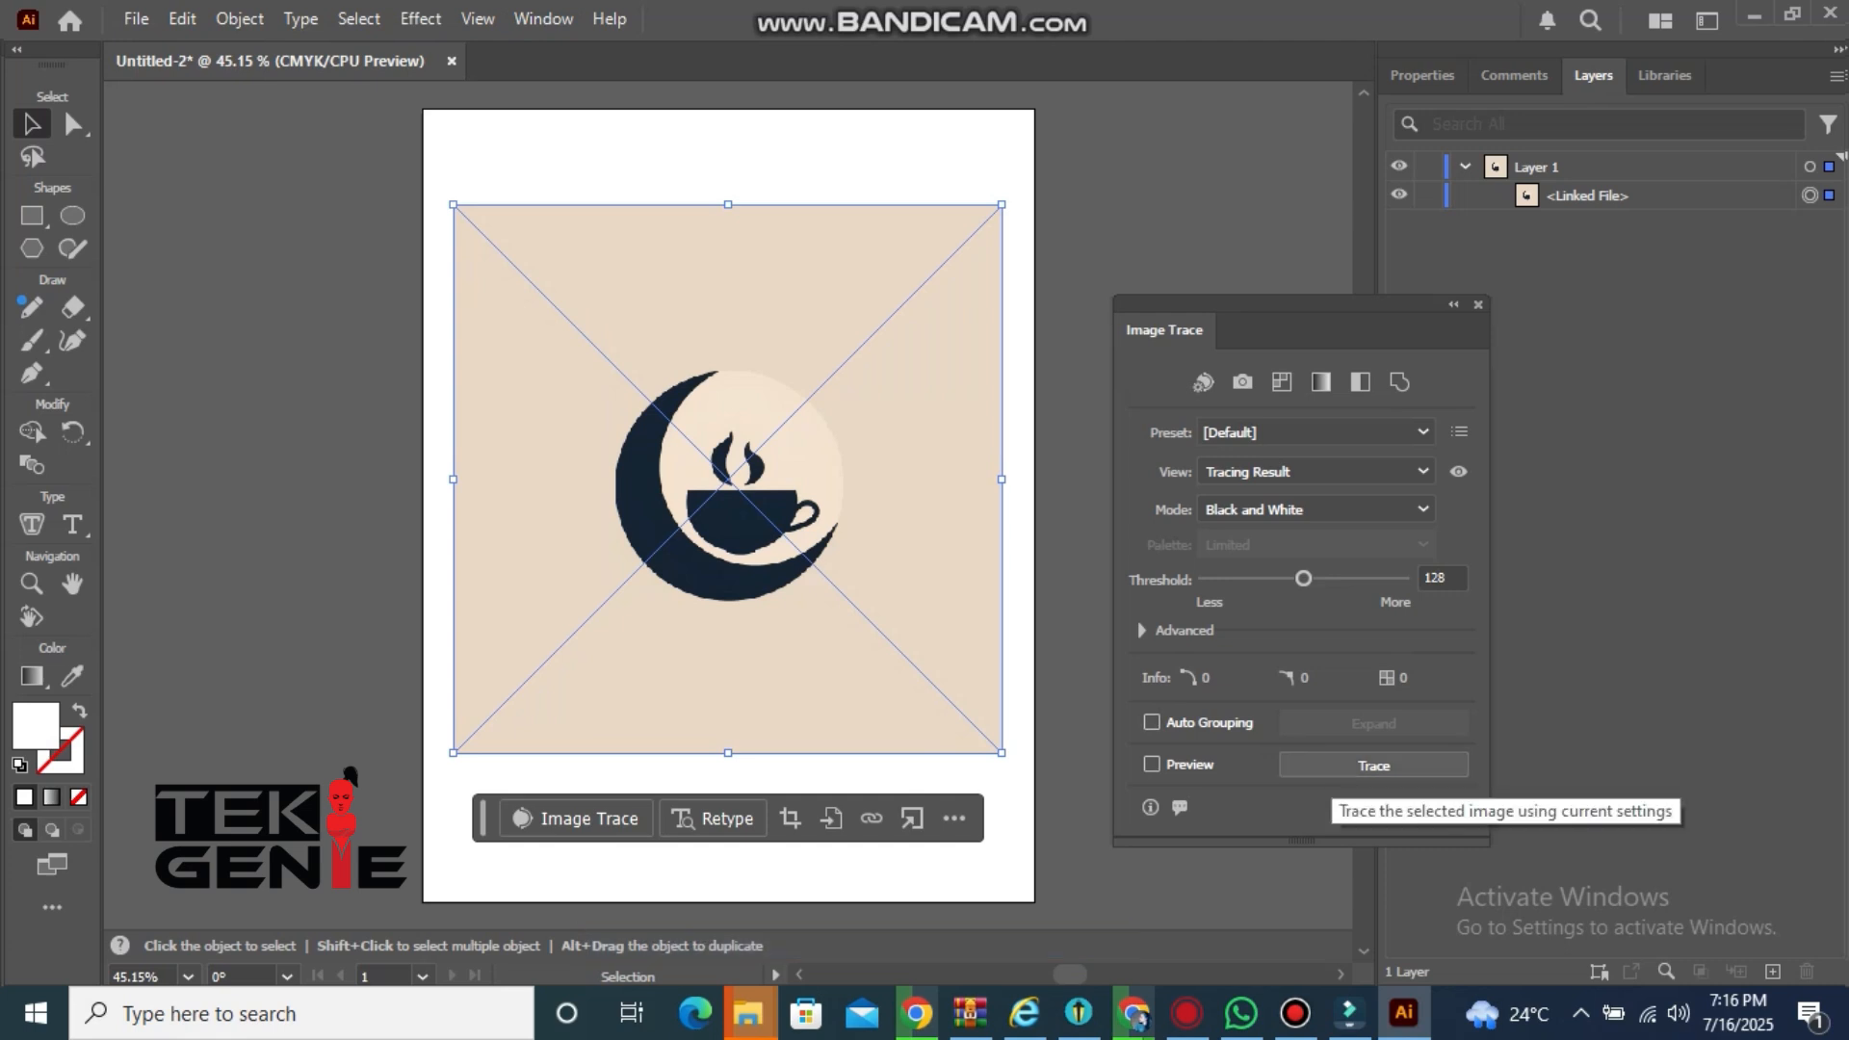
pyautogui.click(1373, 765)
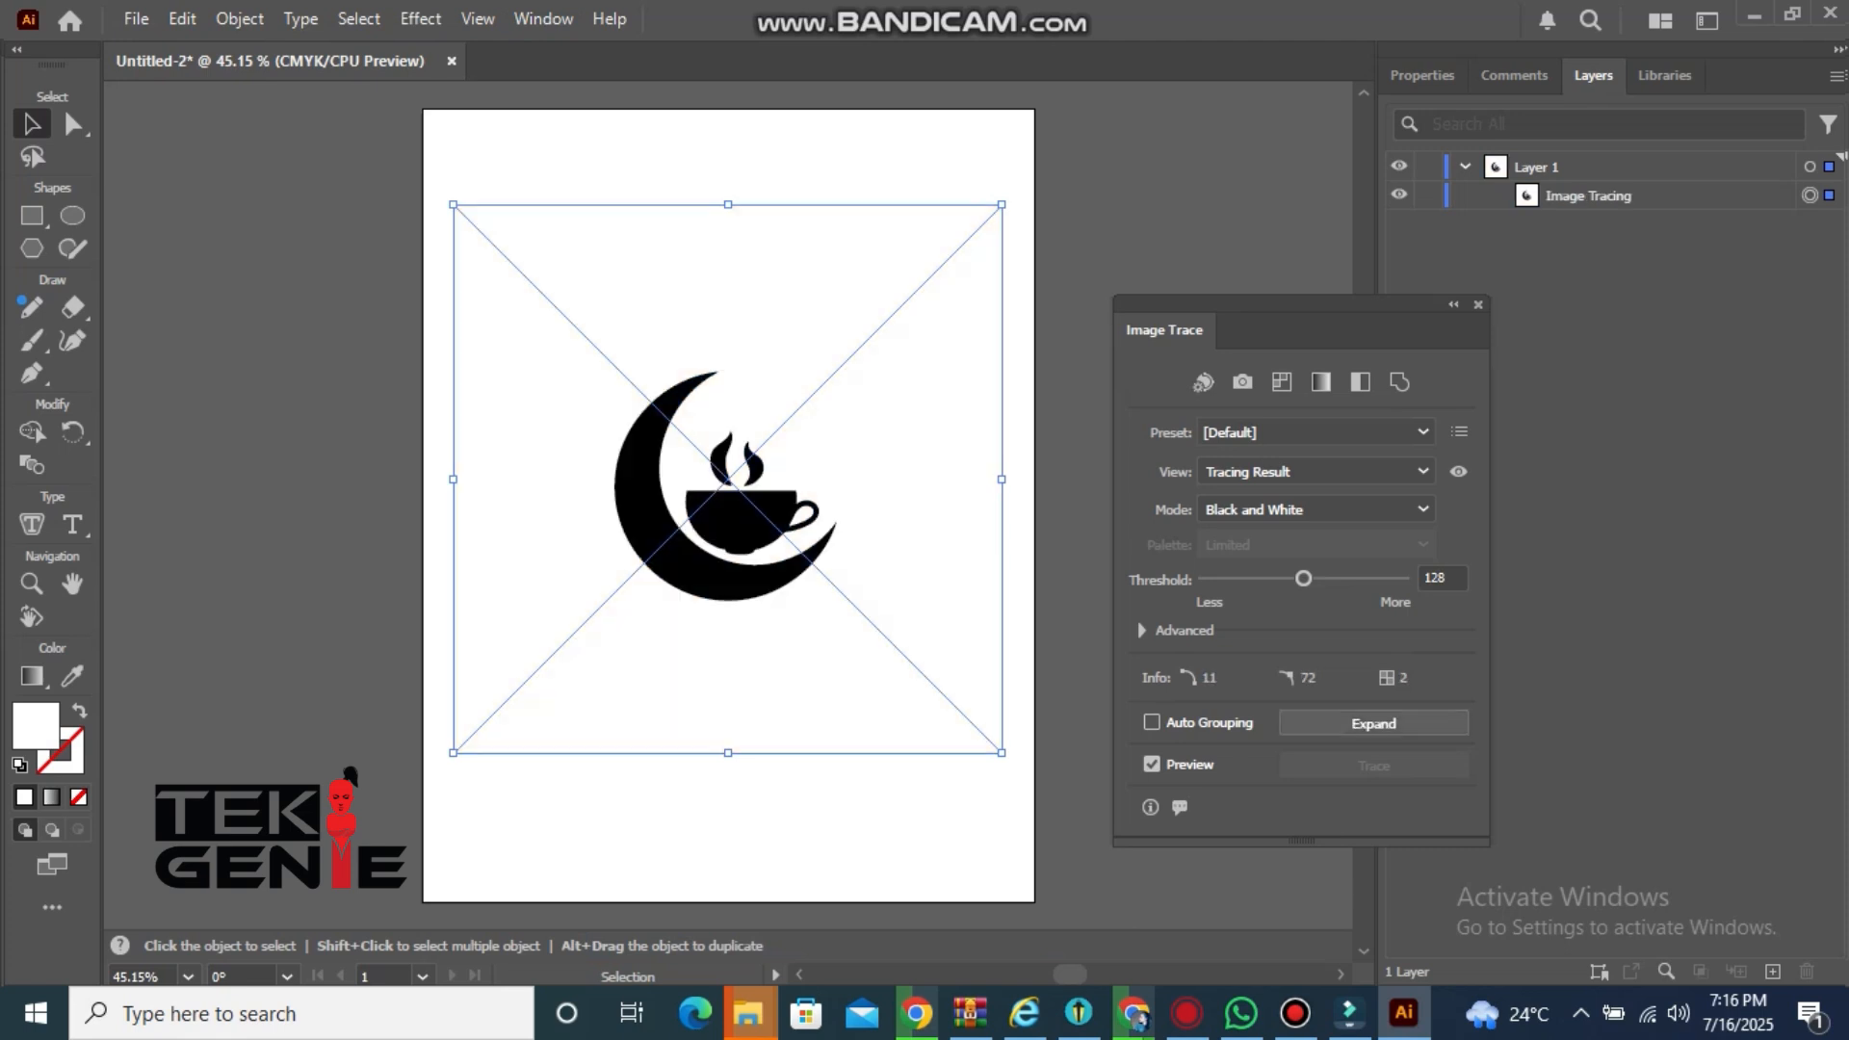
pyautogui.click(1373, 723)
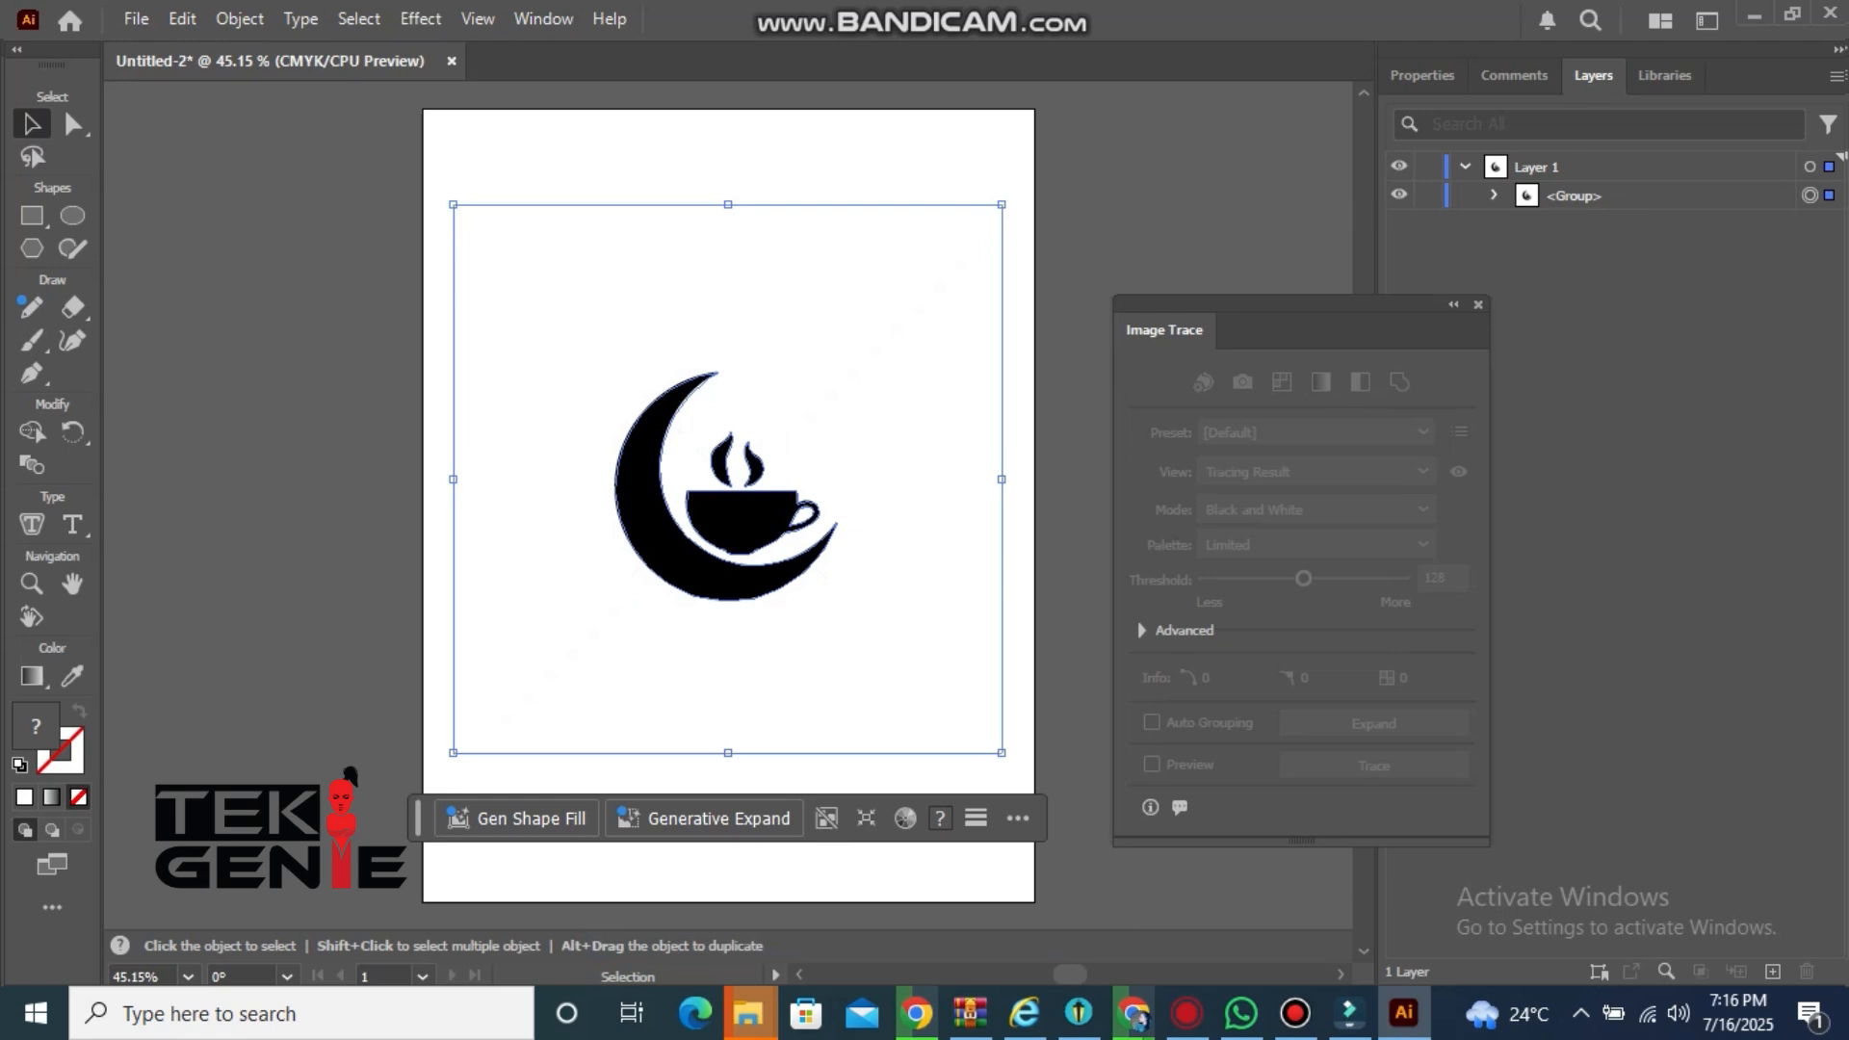
# Ungroup the expanded tracing and deselect everything
pyautogui.rightClick(825, 520)
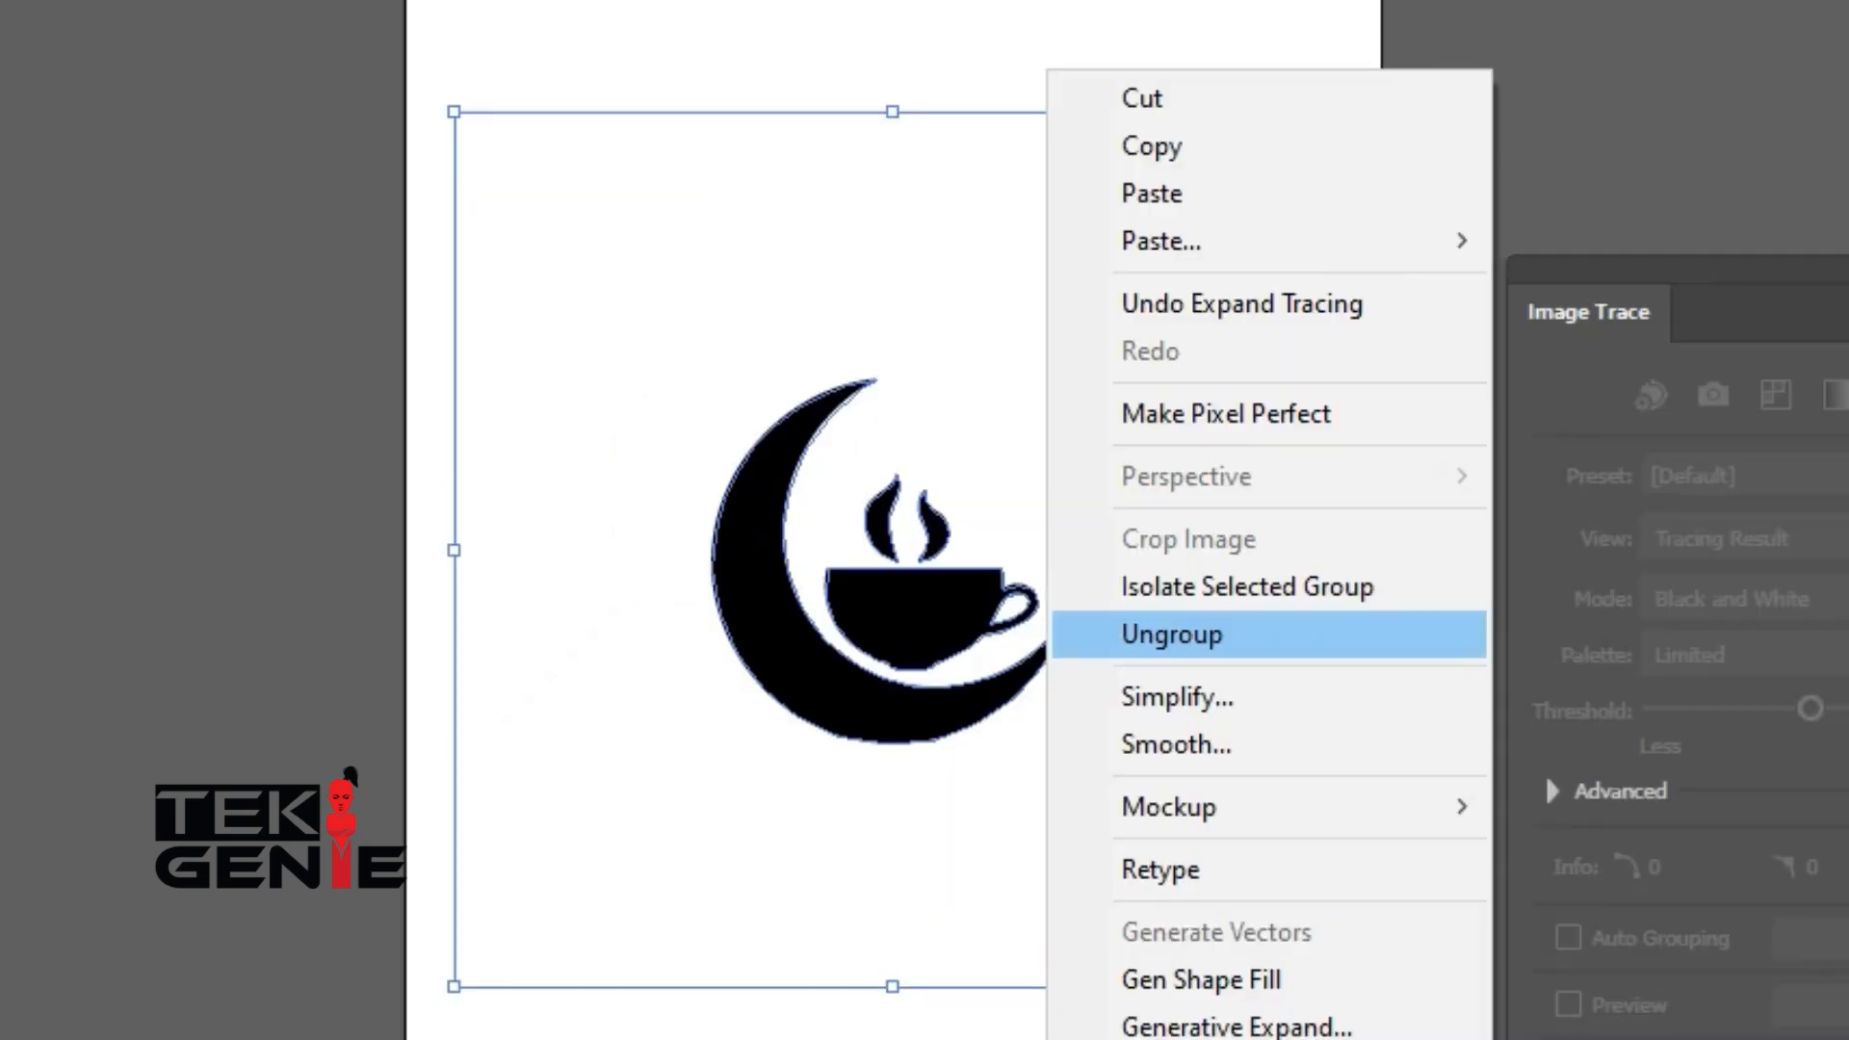
pyautogui.click(903, 532)
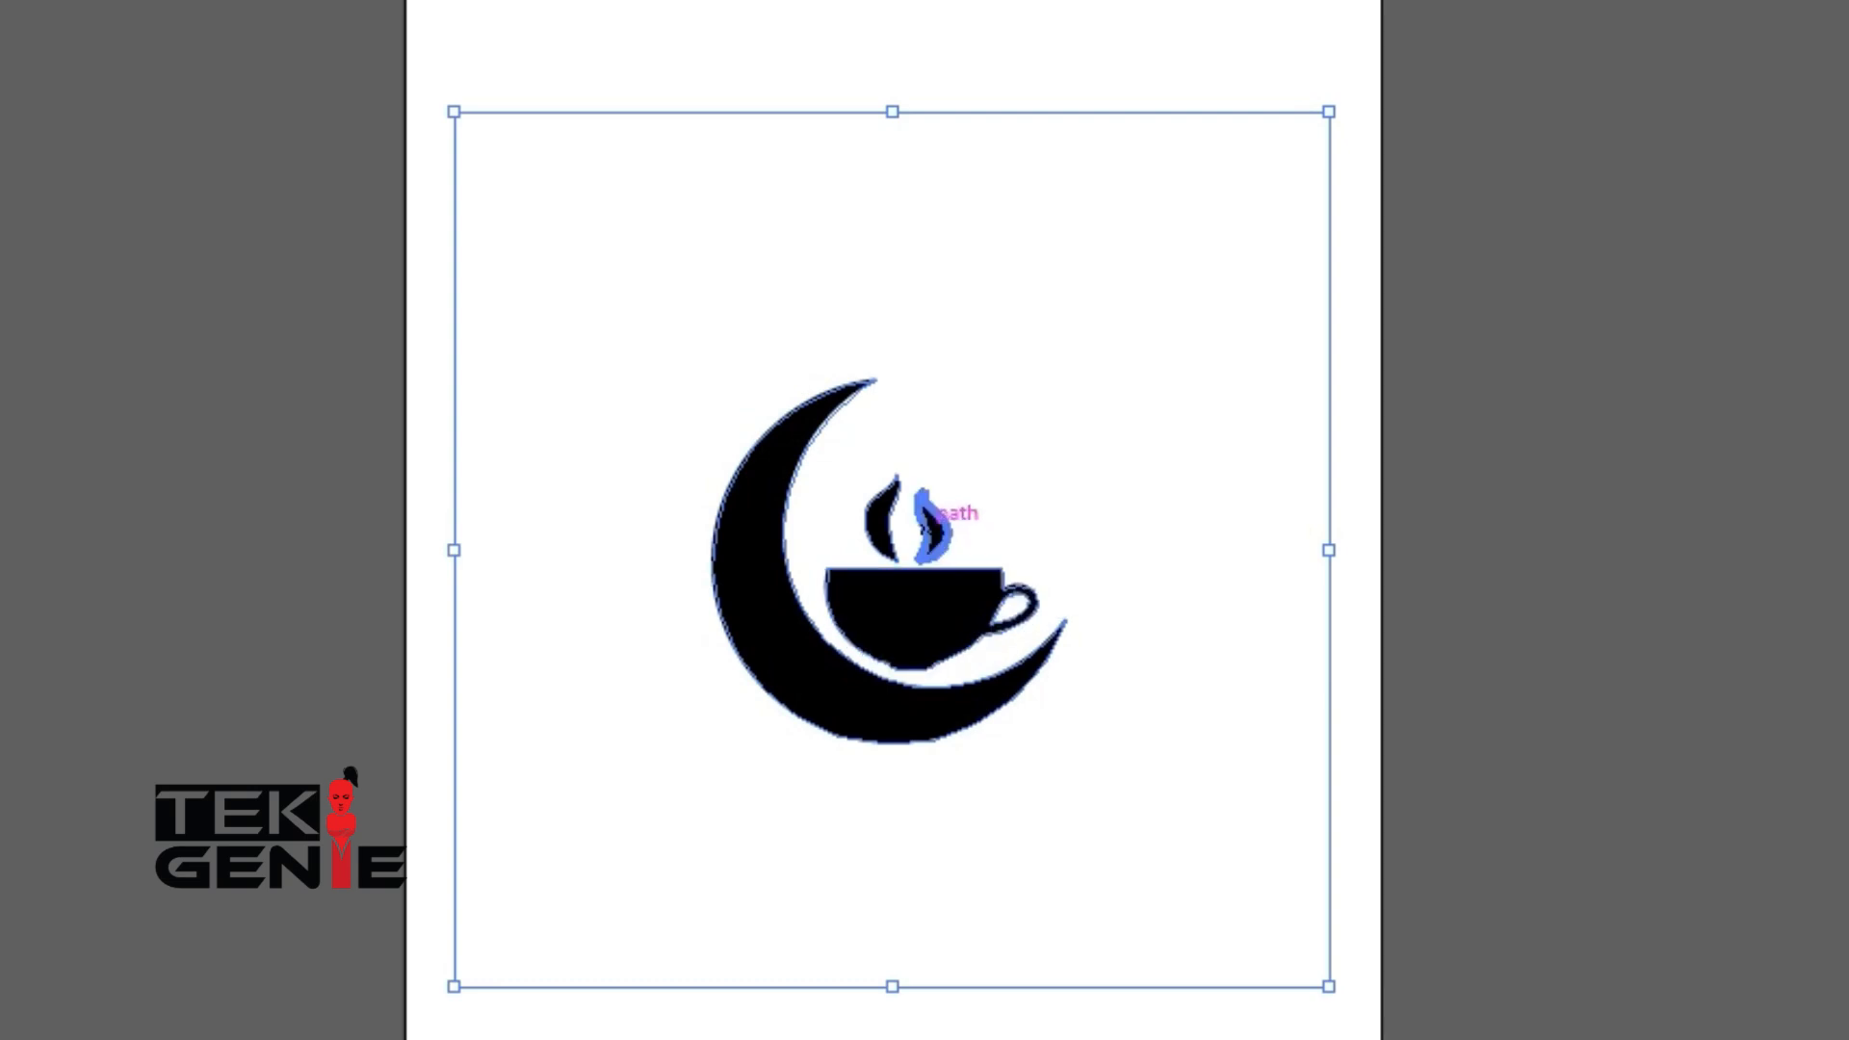
pyautogui.hotkey('ctrl', 'shift', 'a')
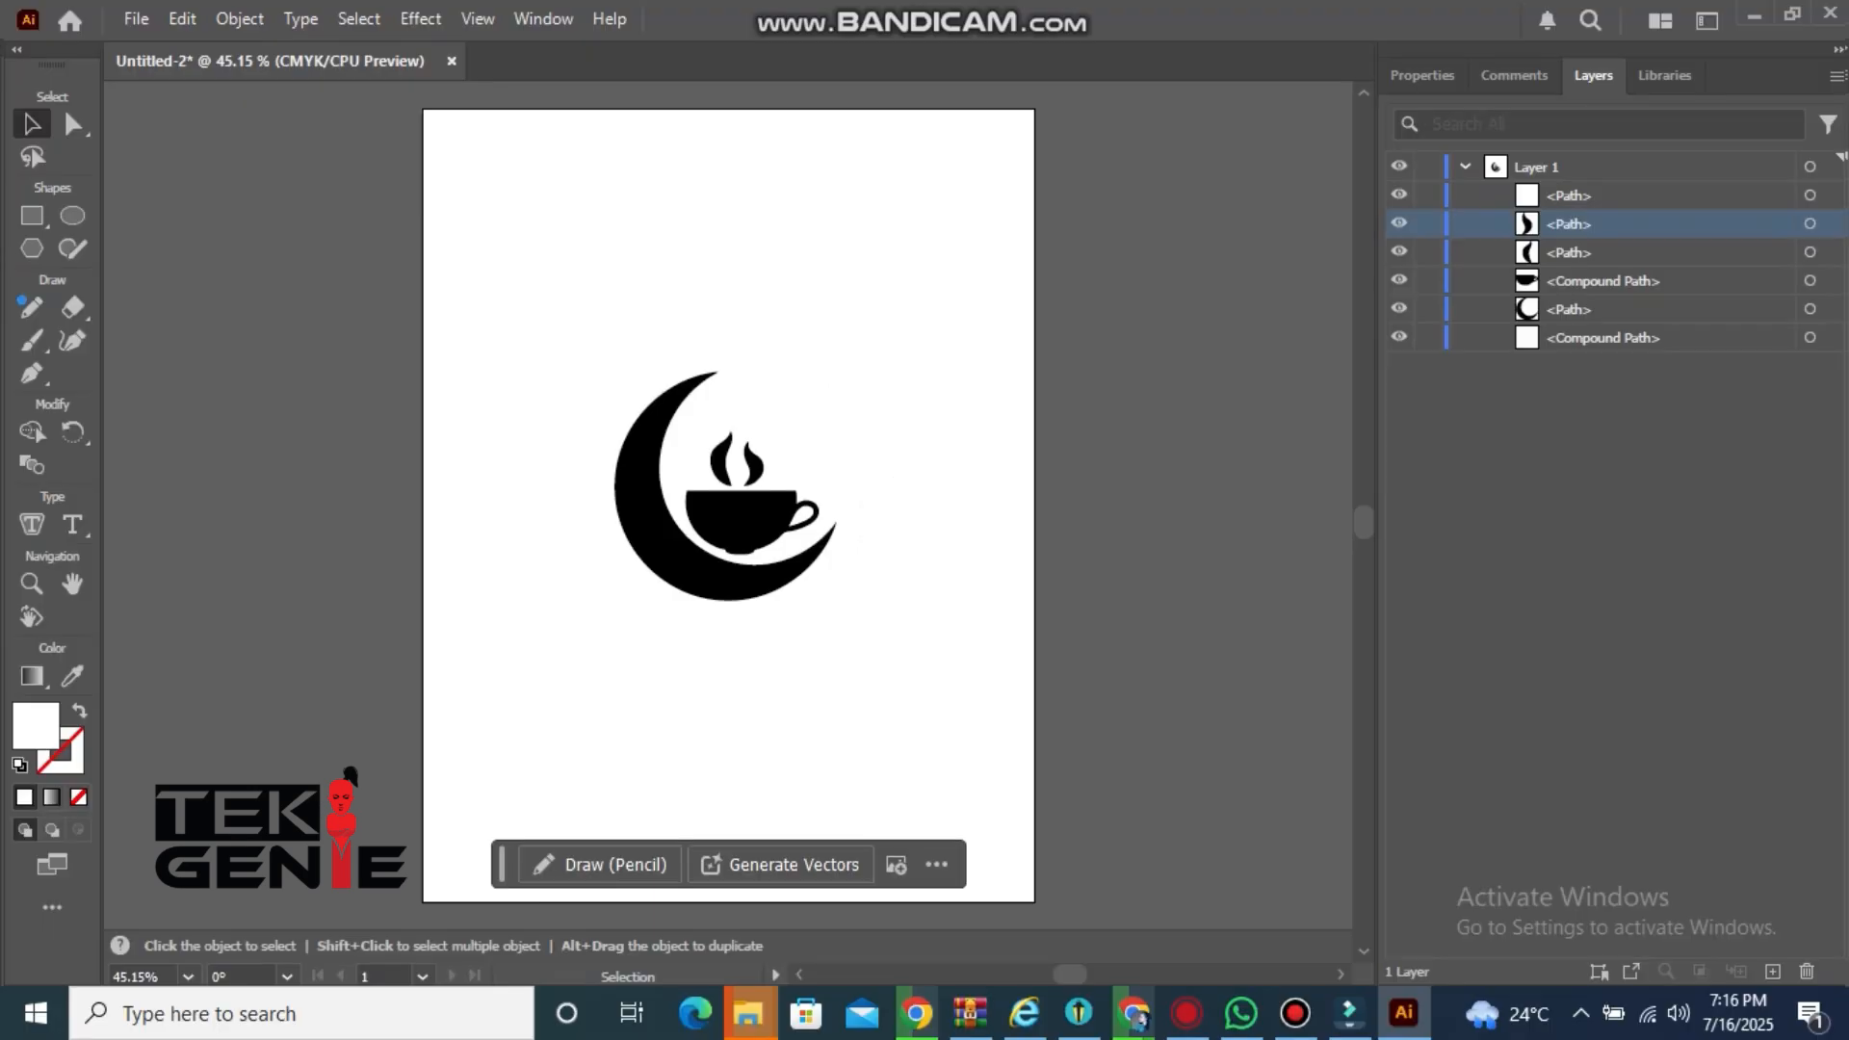
# Select the white background shape of the tracing and delete it
pyautogui.click(1636, 195)
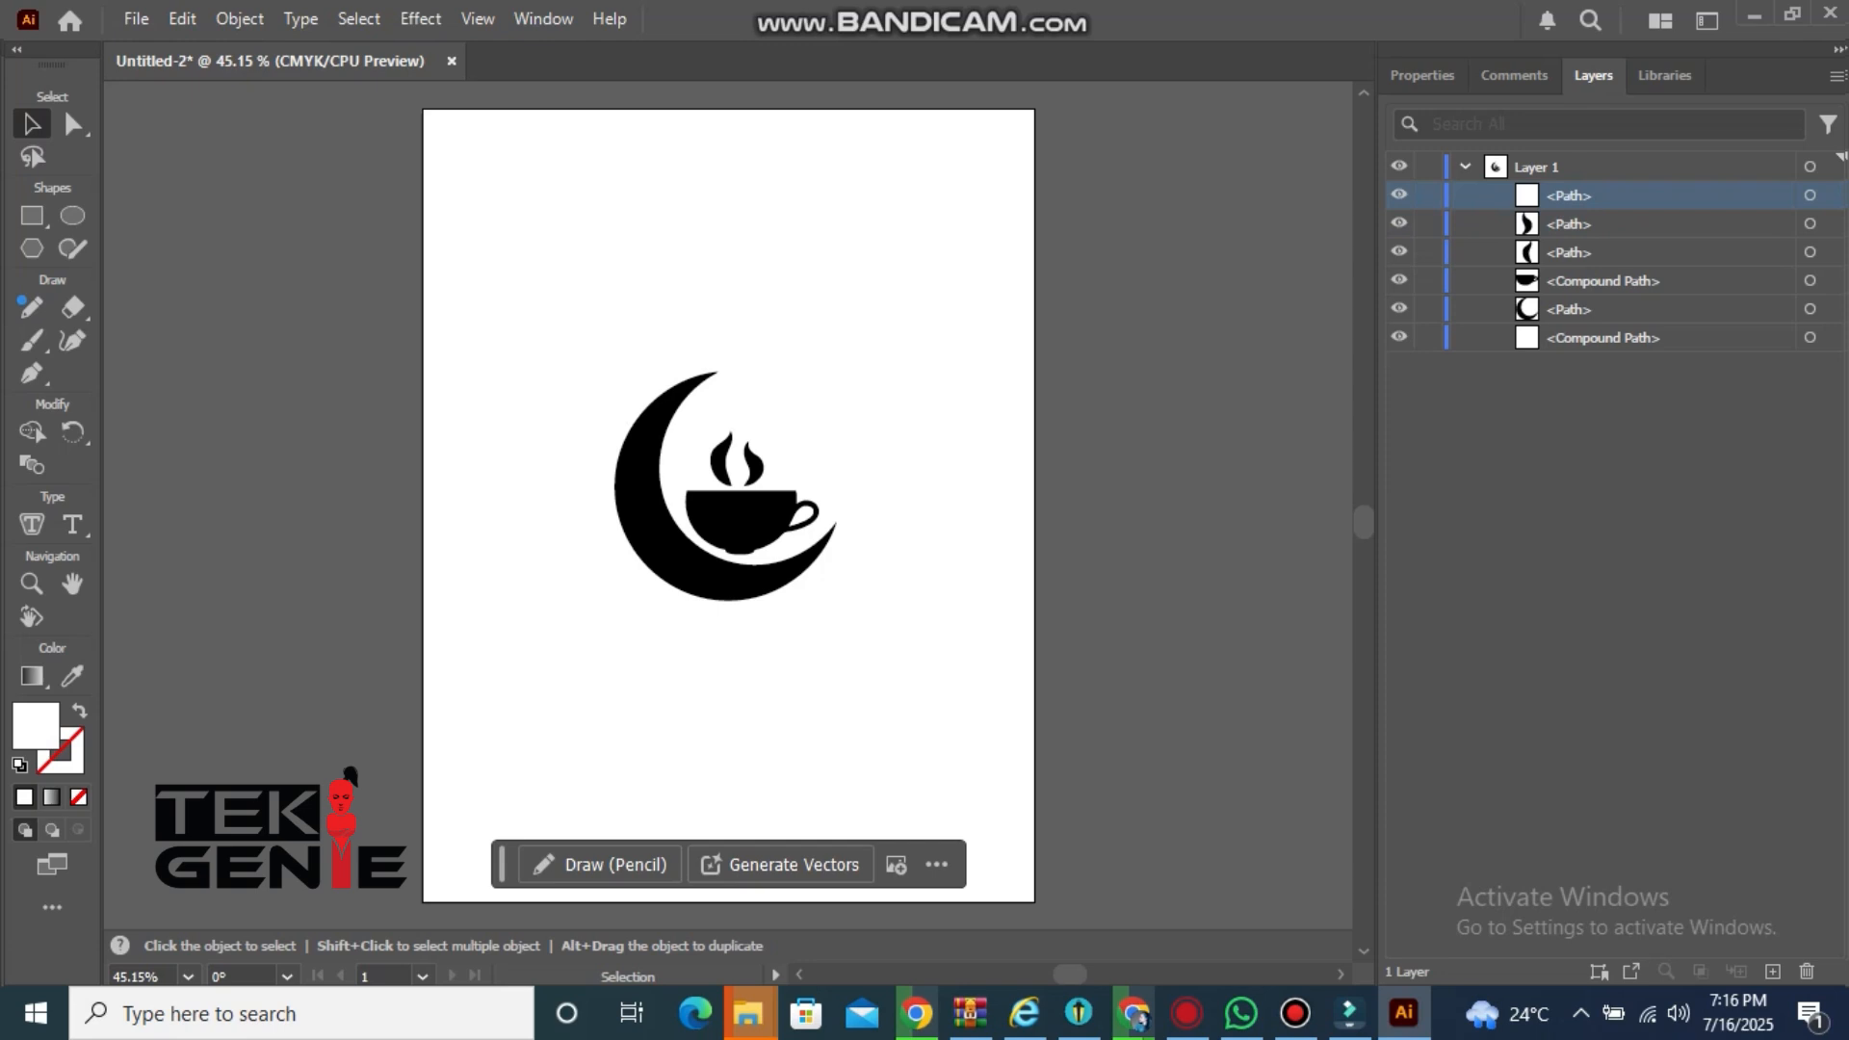
pyautogui.hotkey('ctrl', 'a')
pyautogui.click(910, 337)
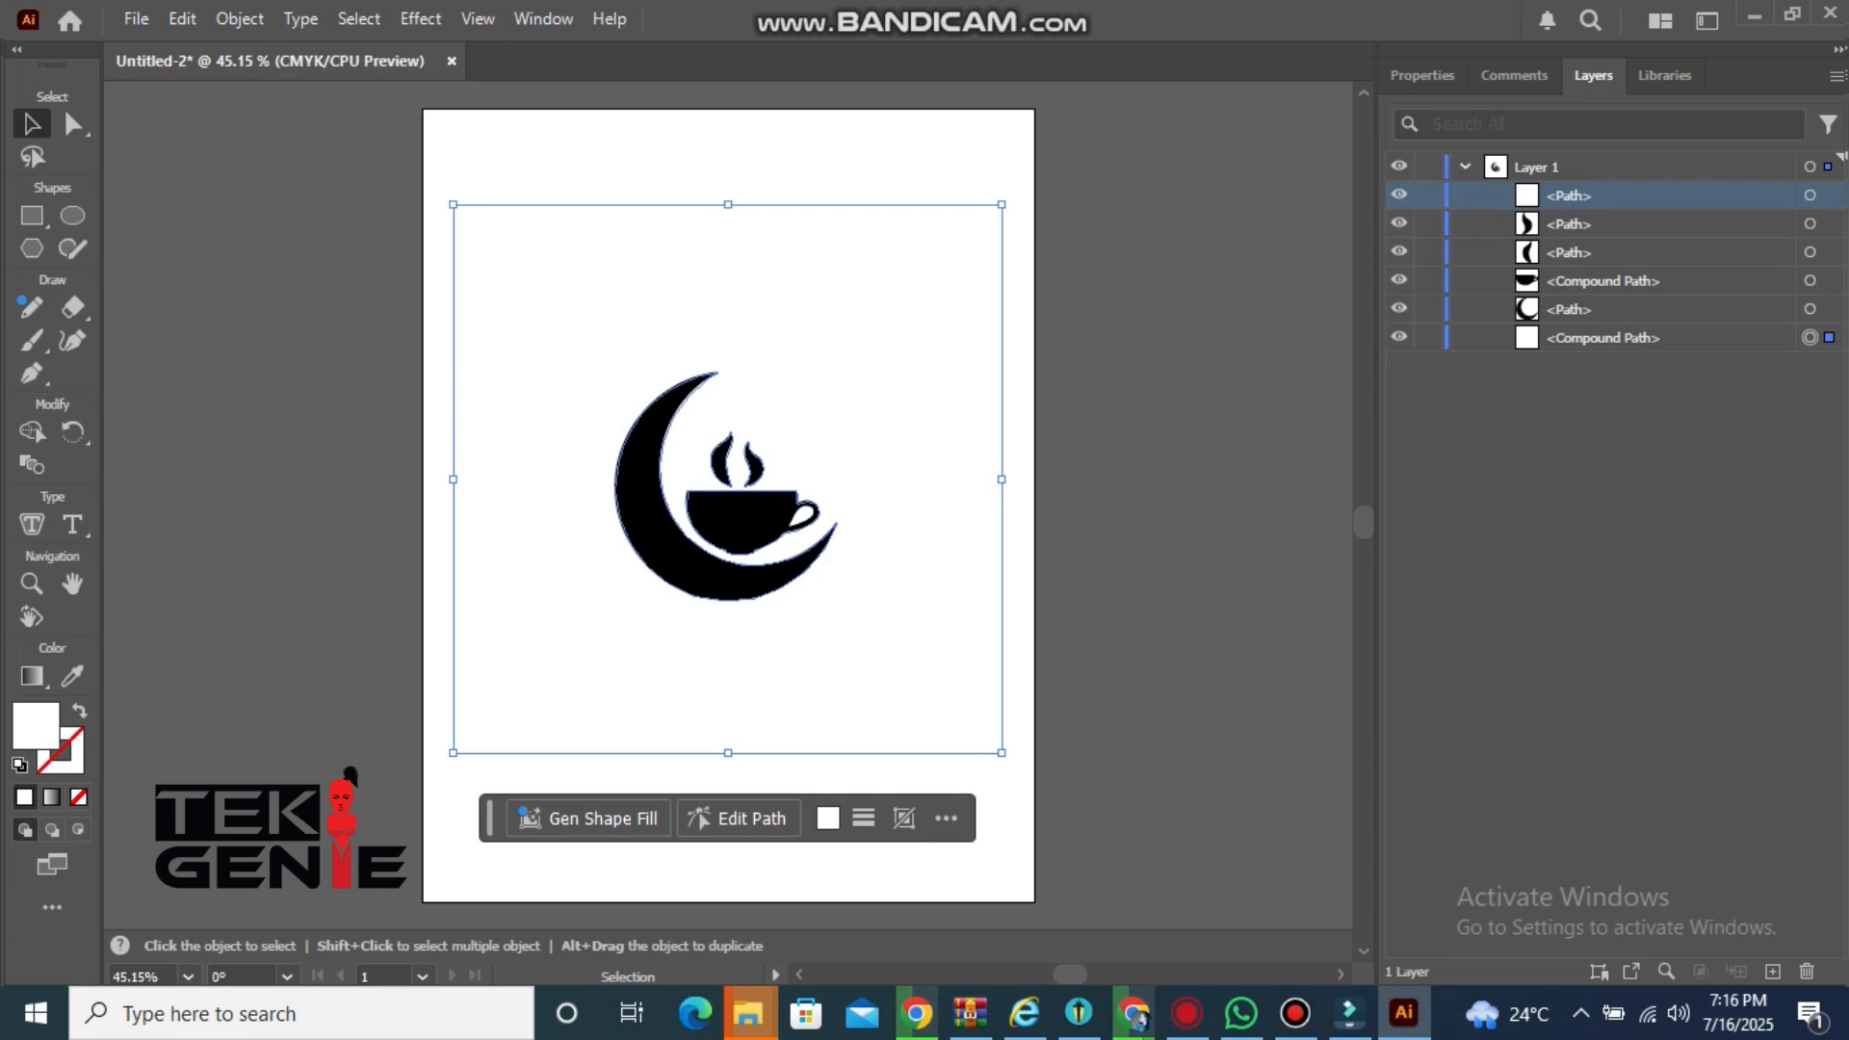
pyautogui.doubleClick(1637, 195)
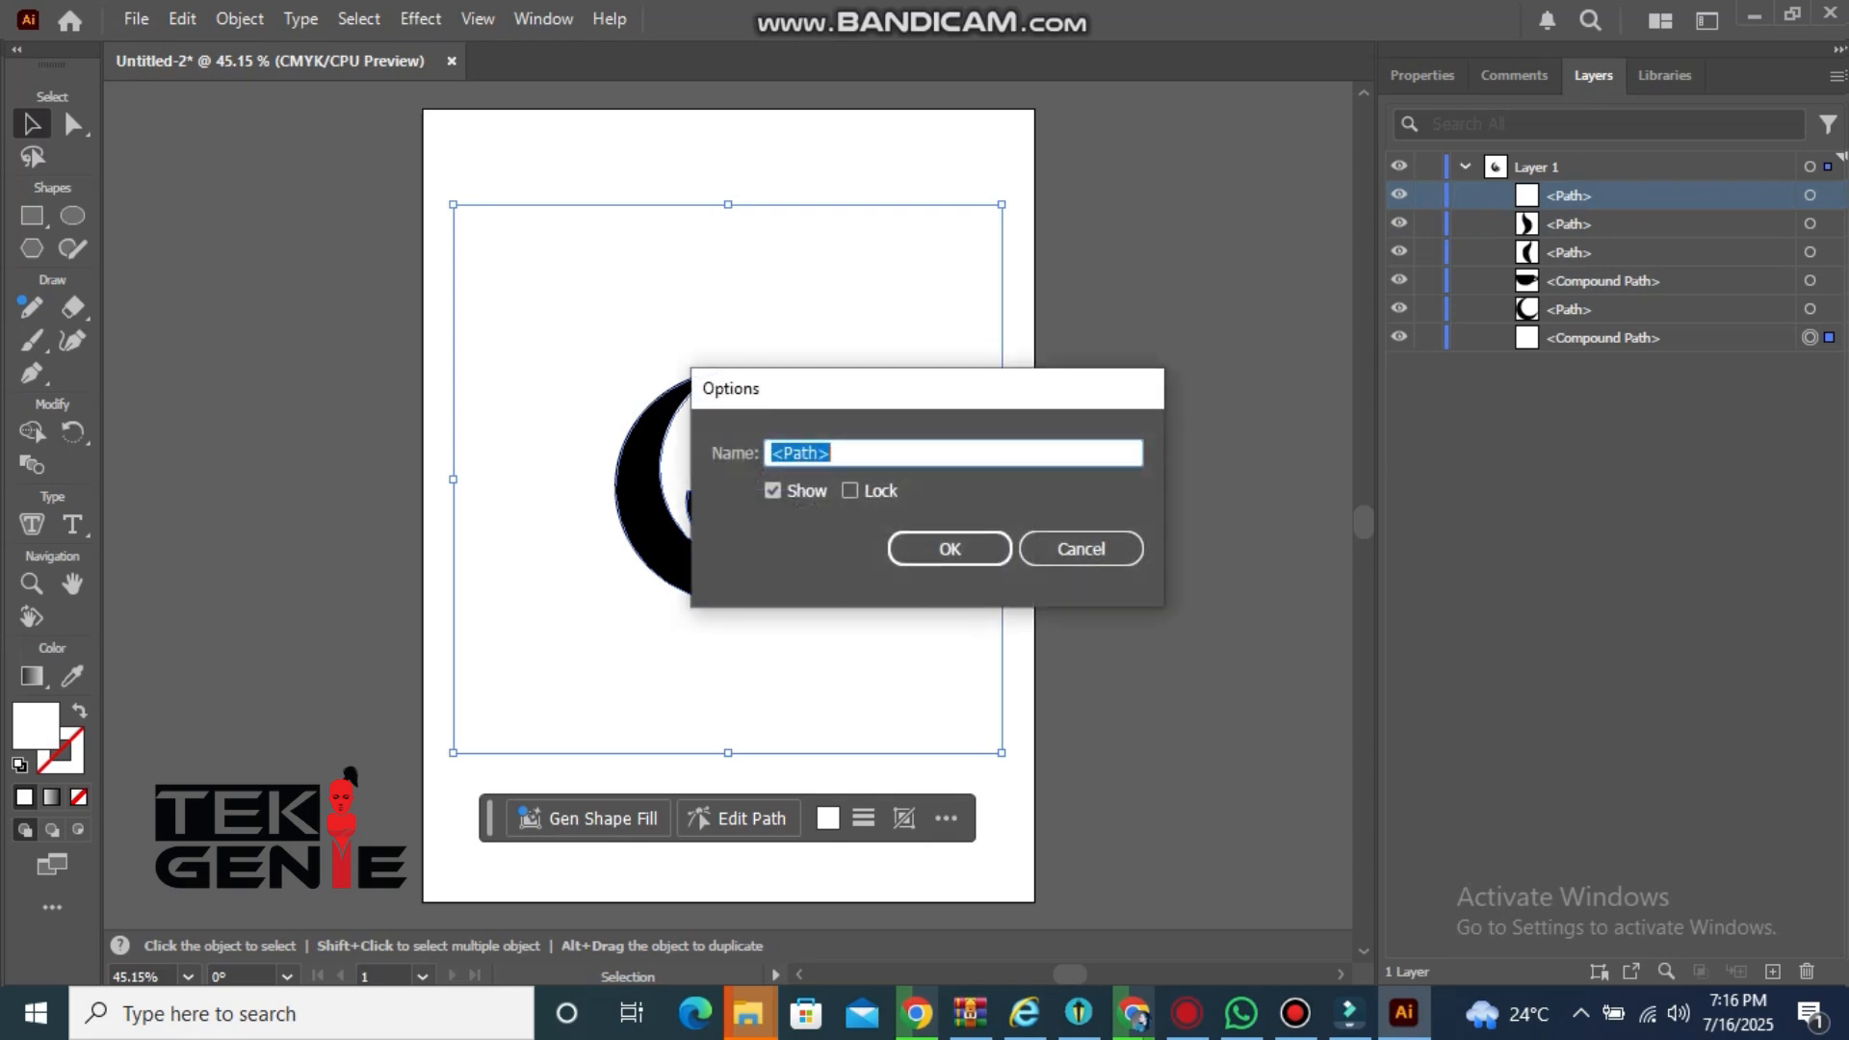
pyautogui.press('Escape')
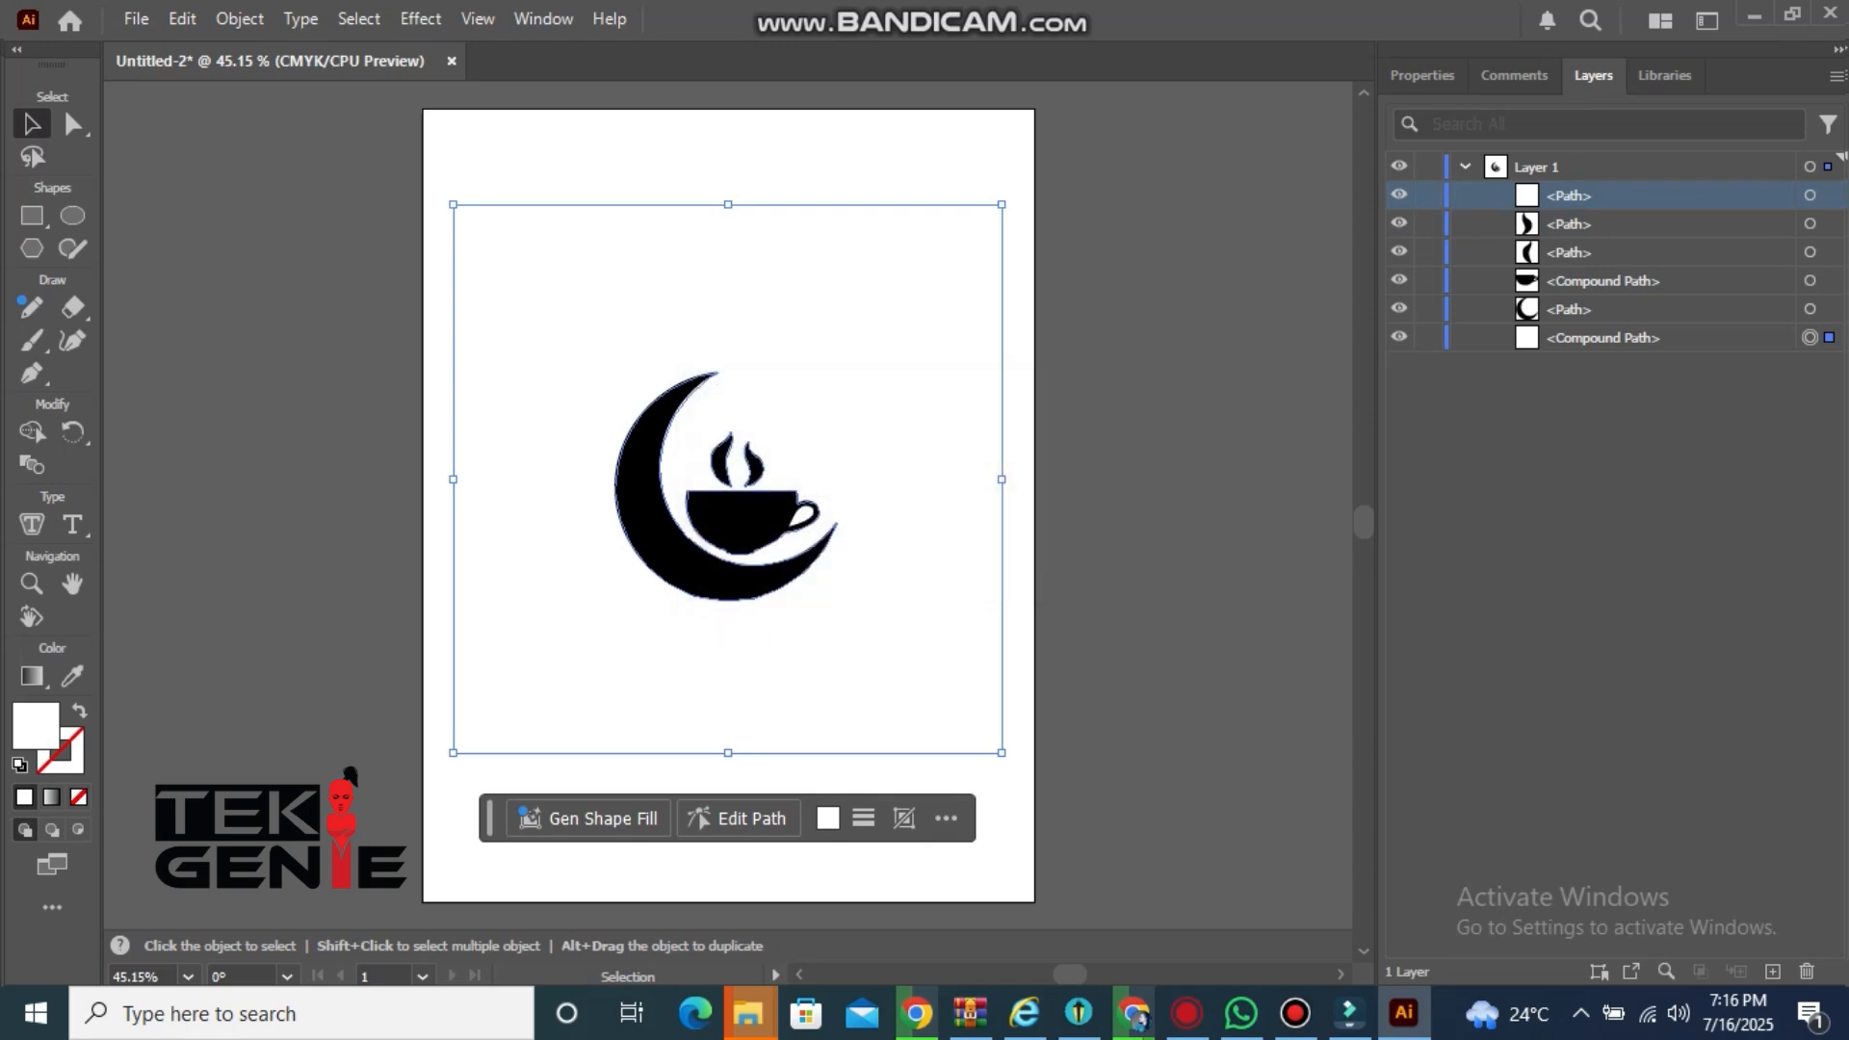
pyautogui.press('Delete')
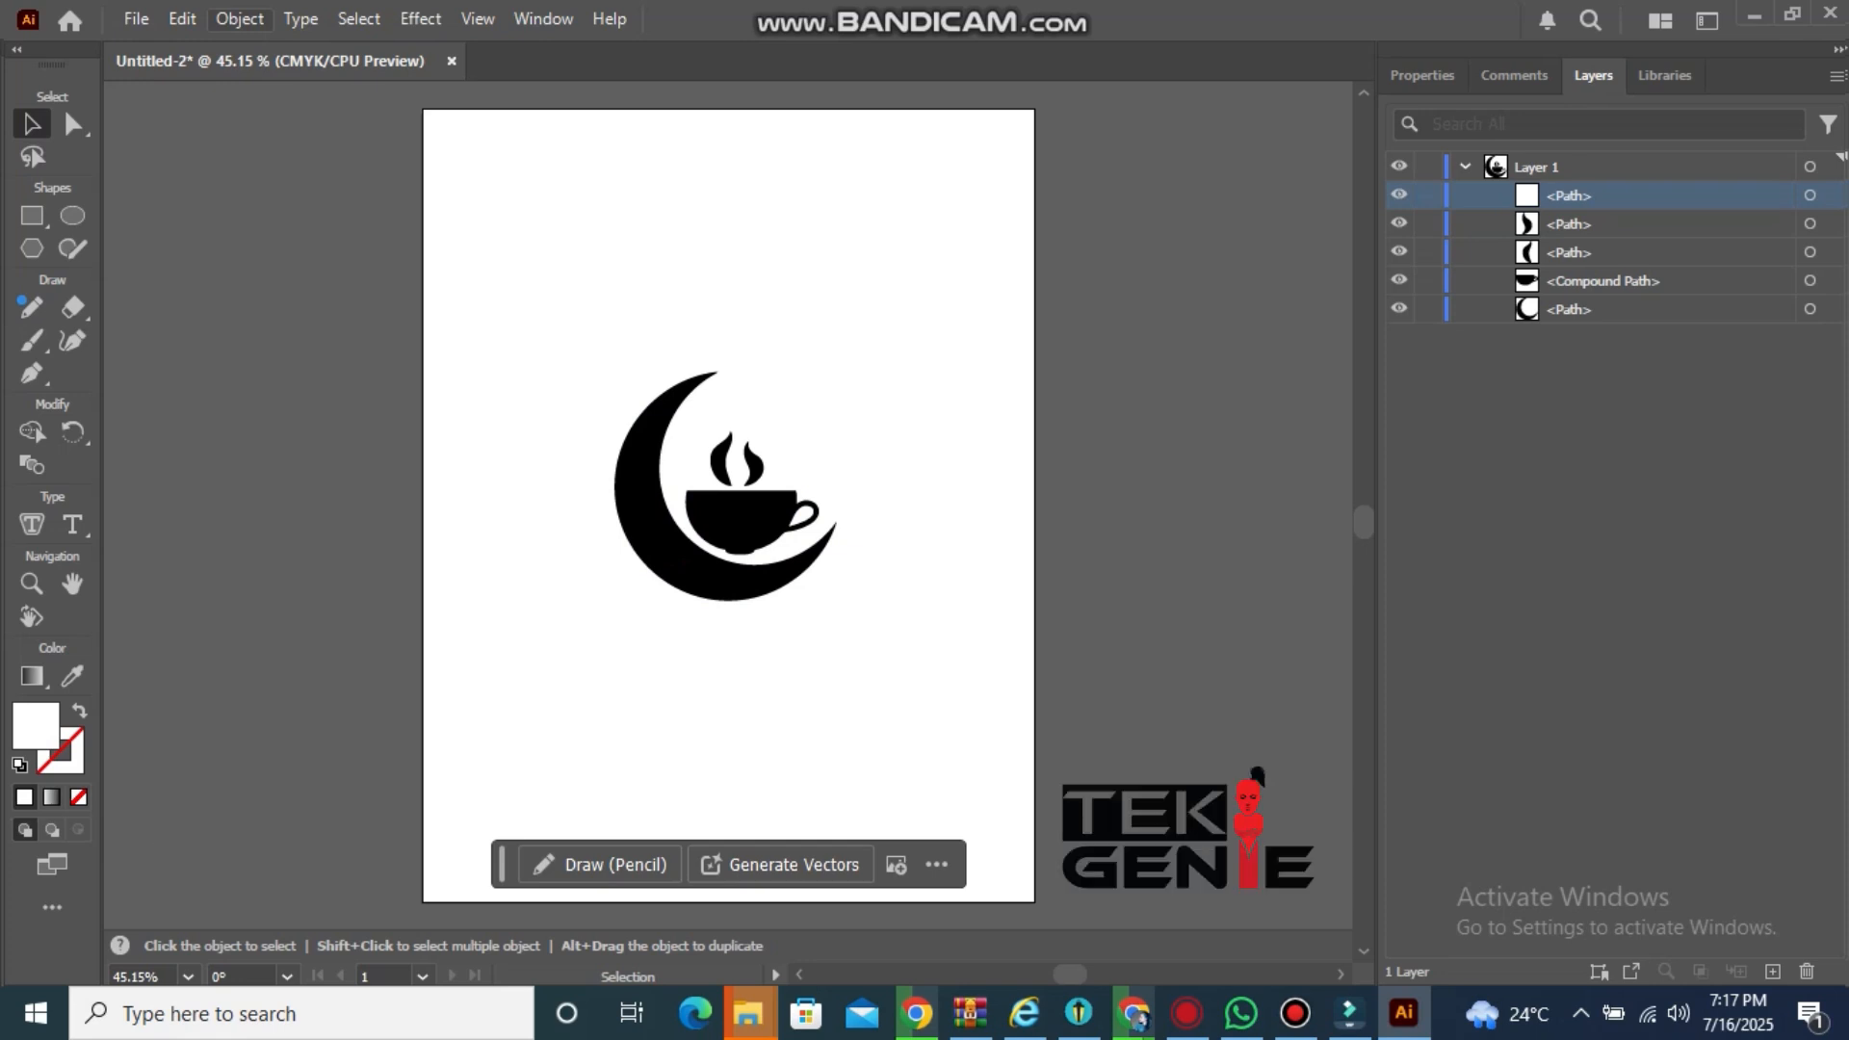
# Select all the logo shapes and apply Simplify, setting the slider to 35 Pts
pyautogui.click(239, 19)
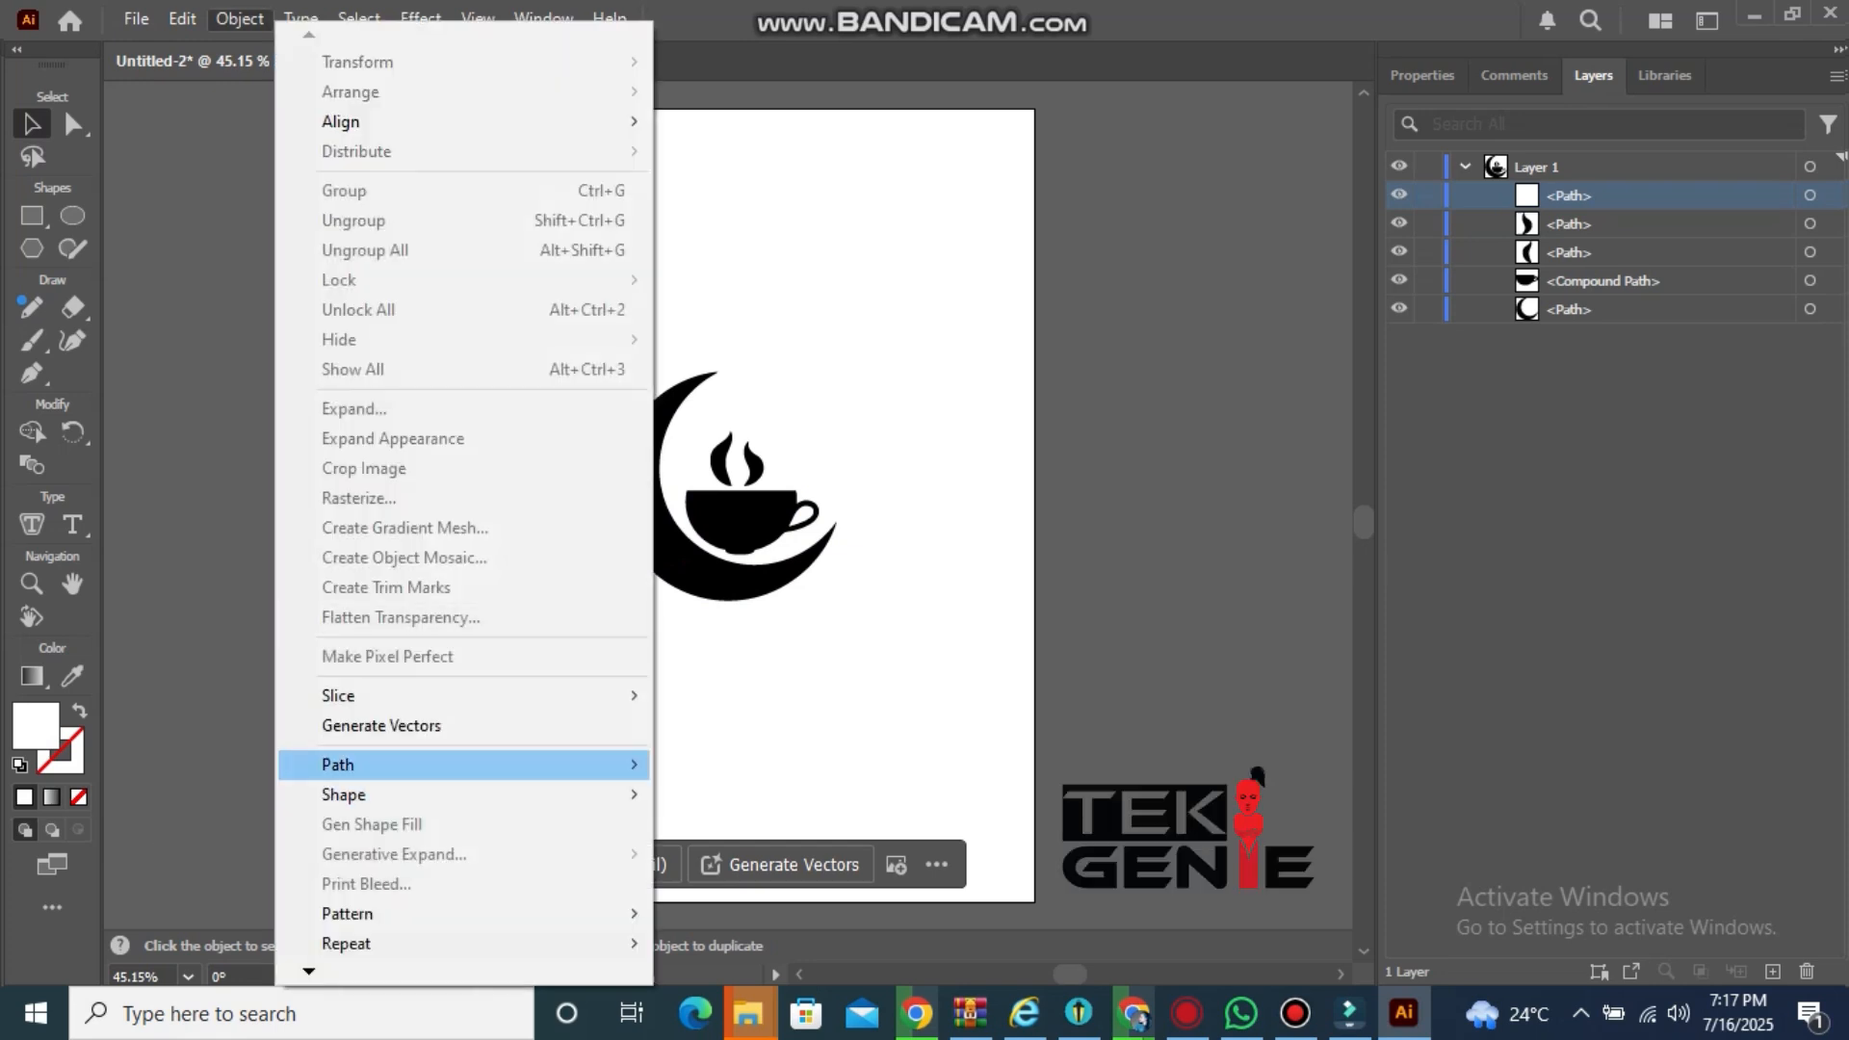
pyautogui.moveTo(714, 225); pyautogui.dragTo(775, 544)
pyautogui.click(240, 18)
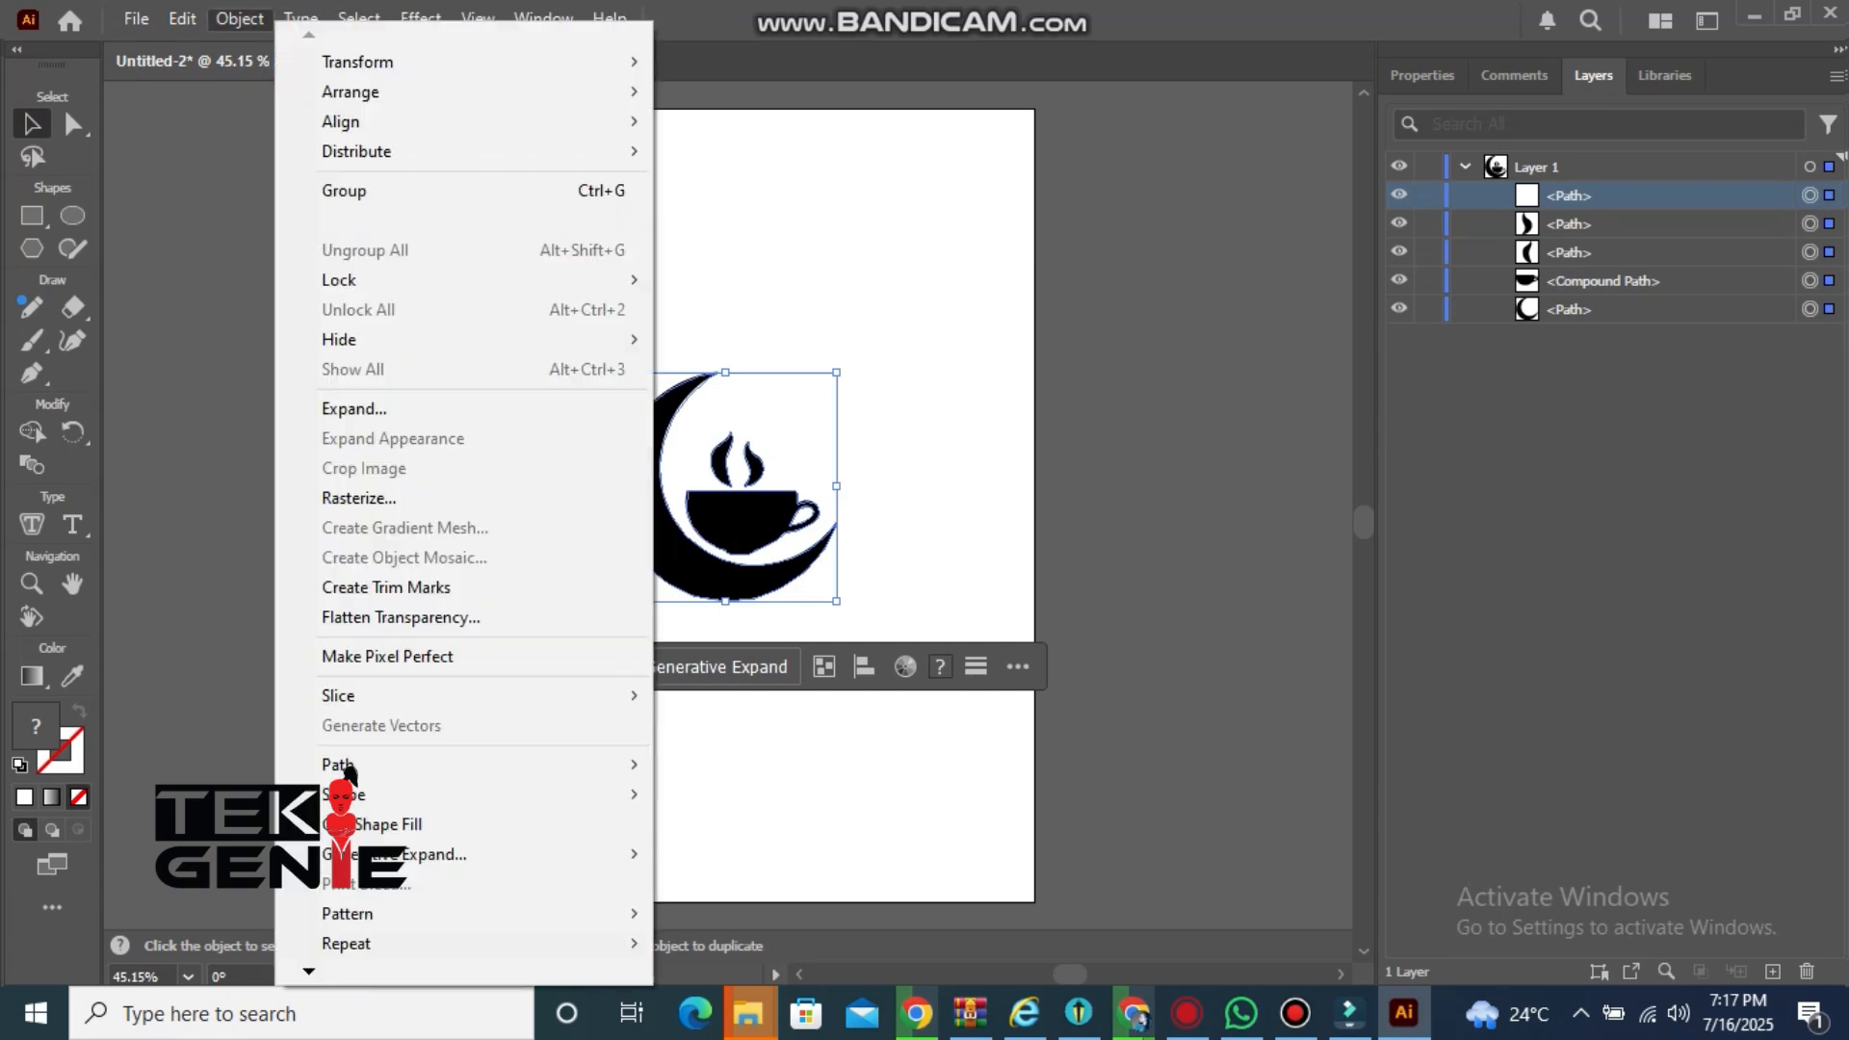
pyautogui.moveTo(366, 763)
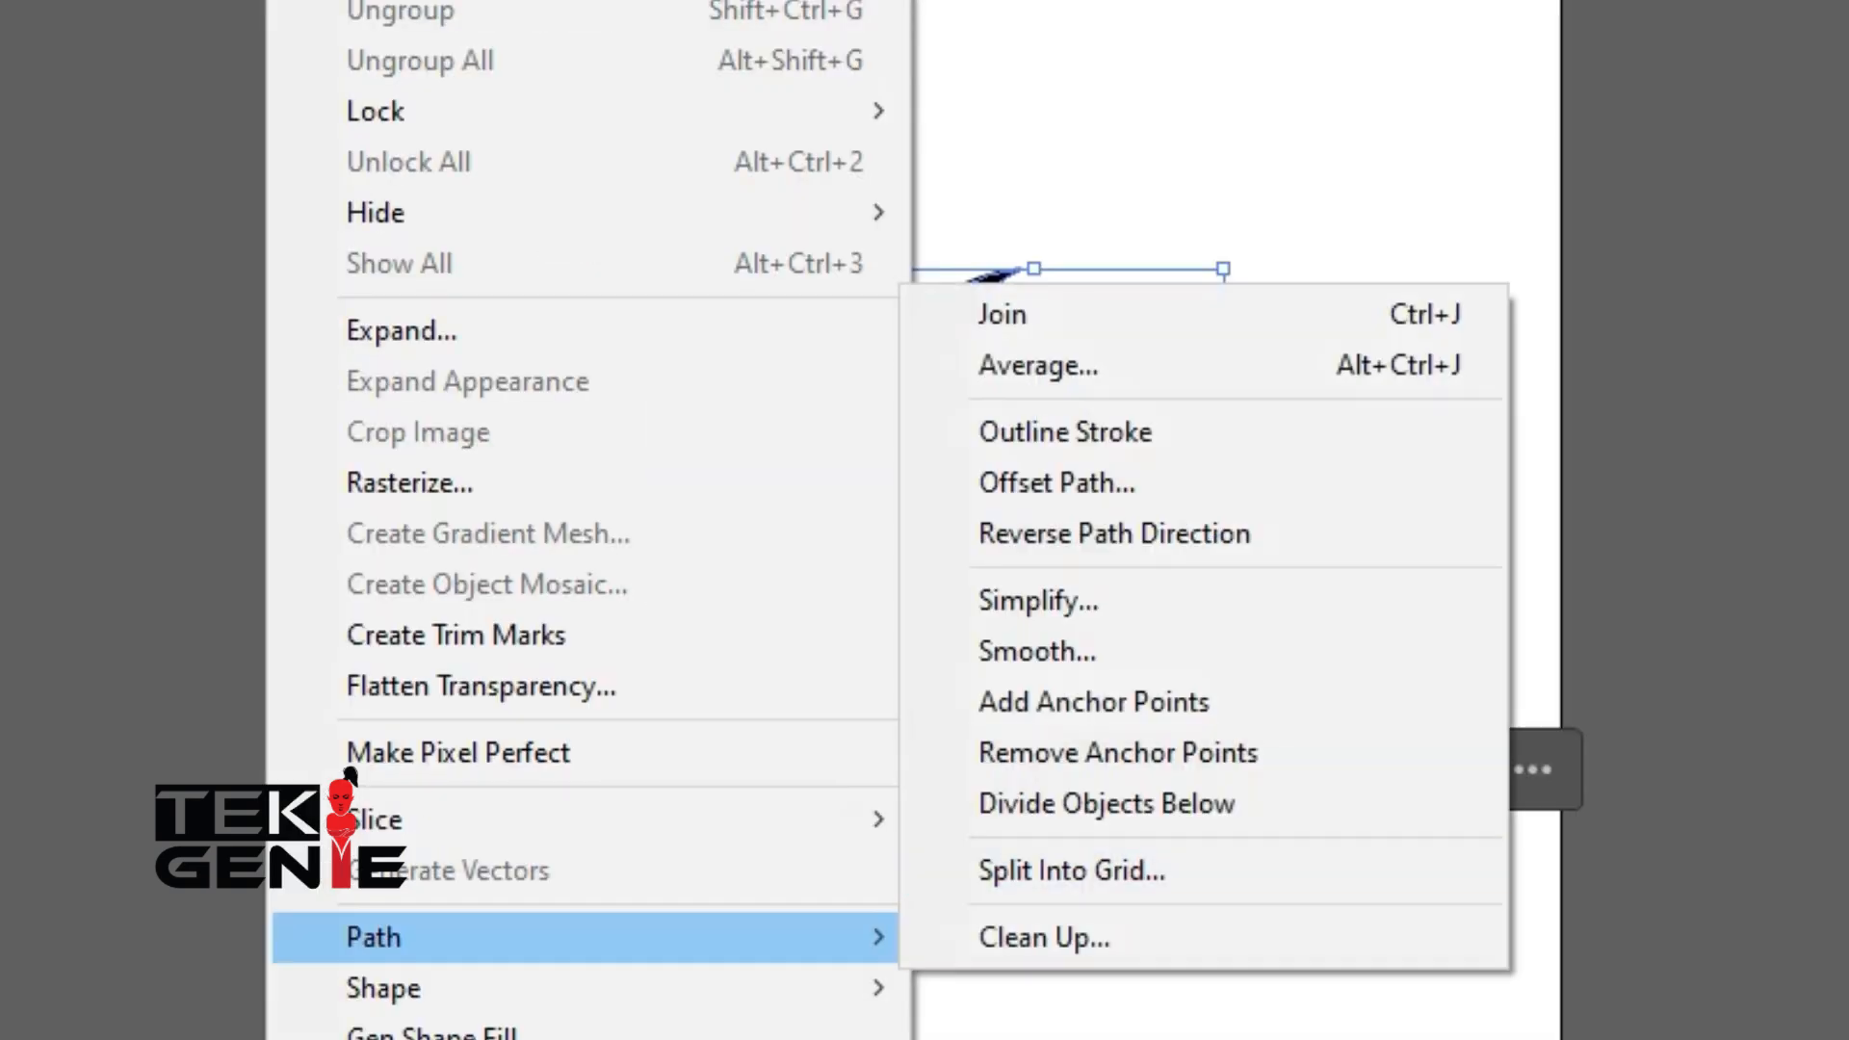
pyautogui.click(1038, 599)
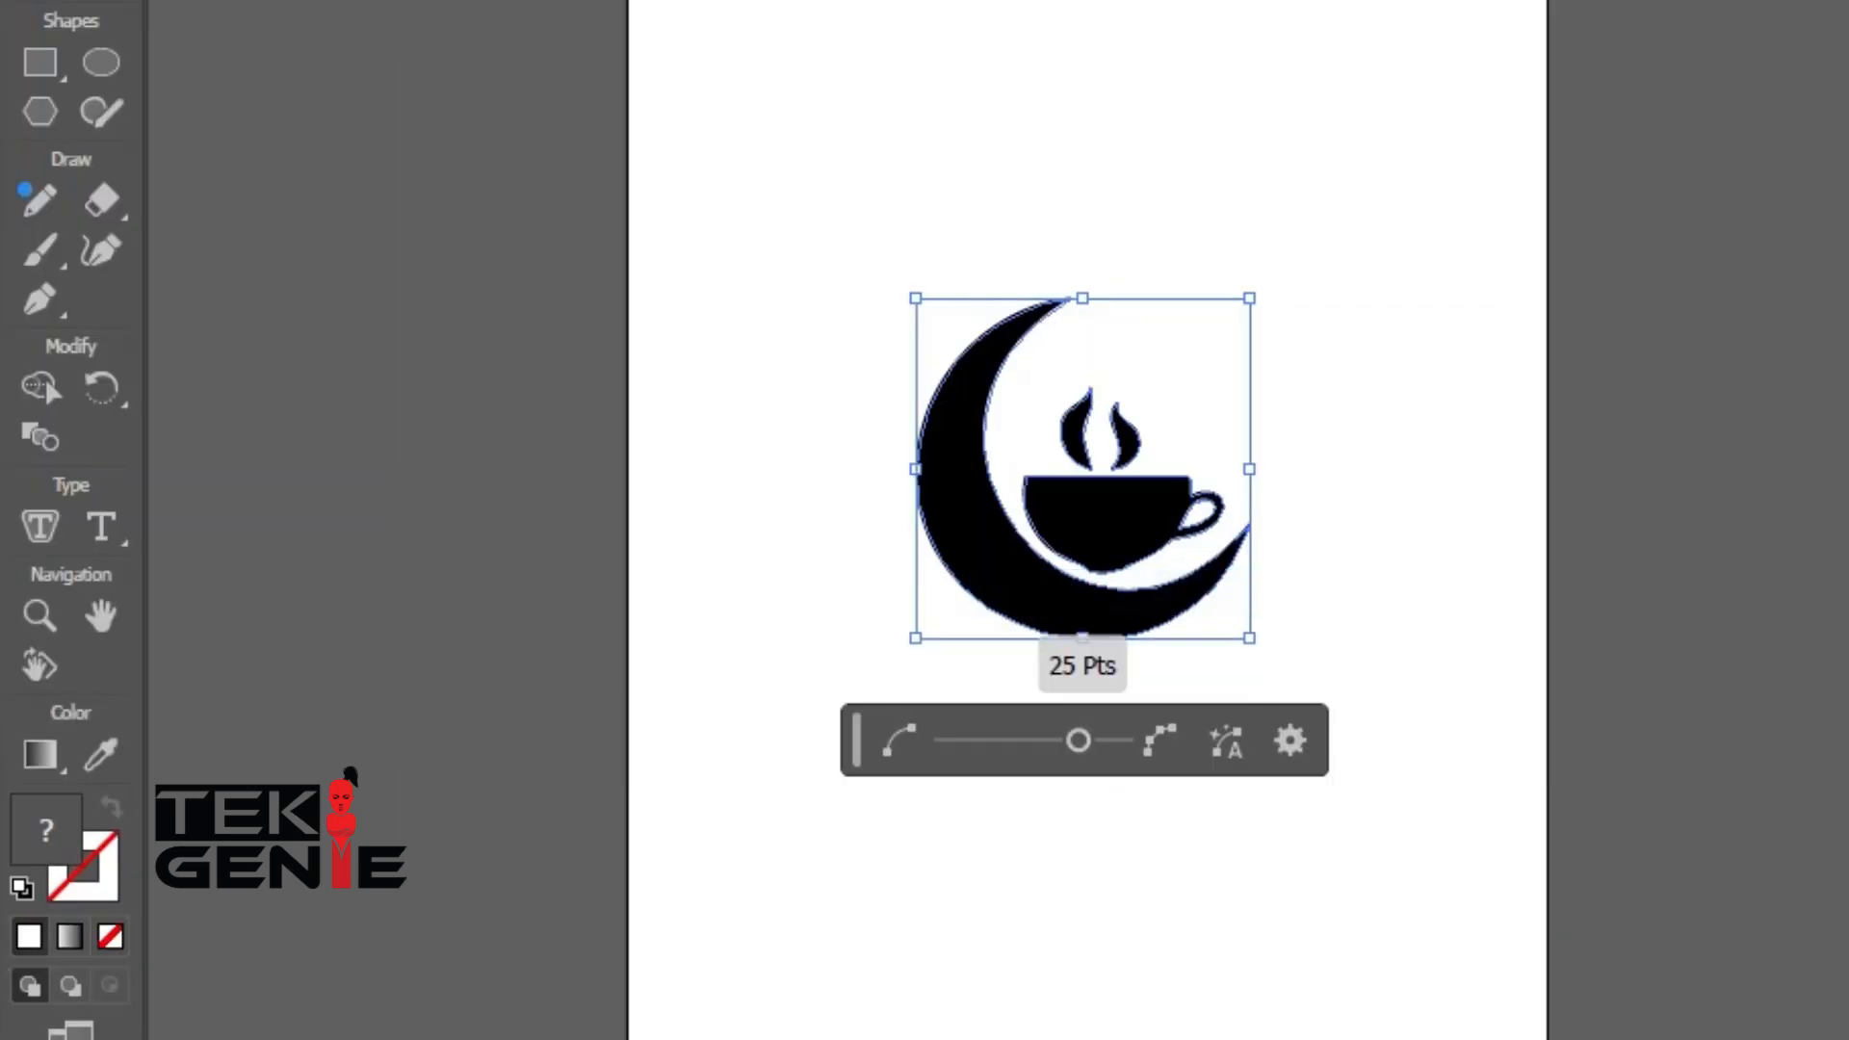
pyautogui.moveTo(1077, 740); pyautogui.dragTo(1123, 740)
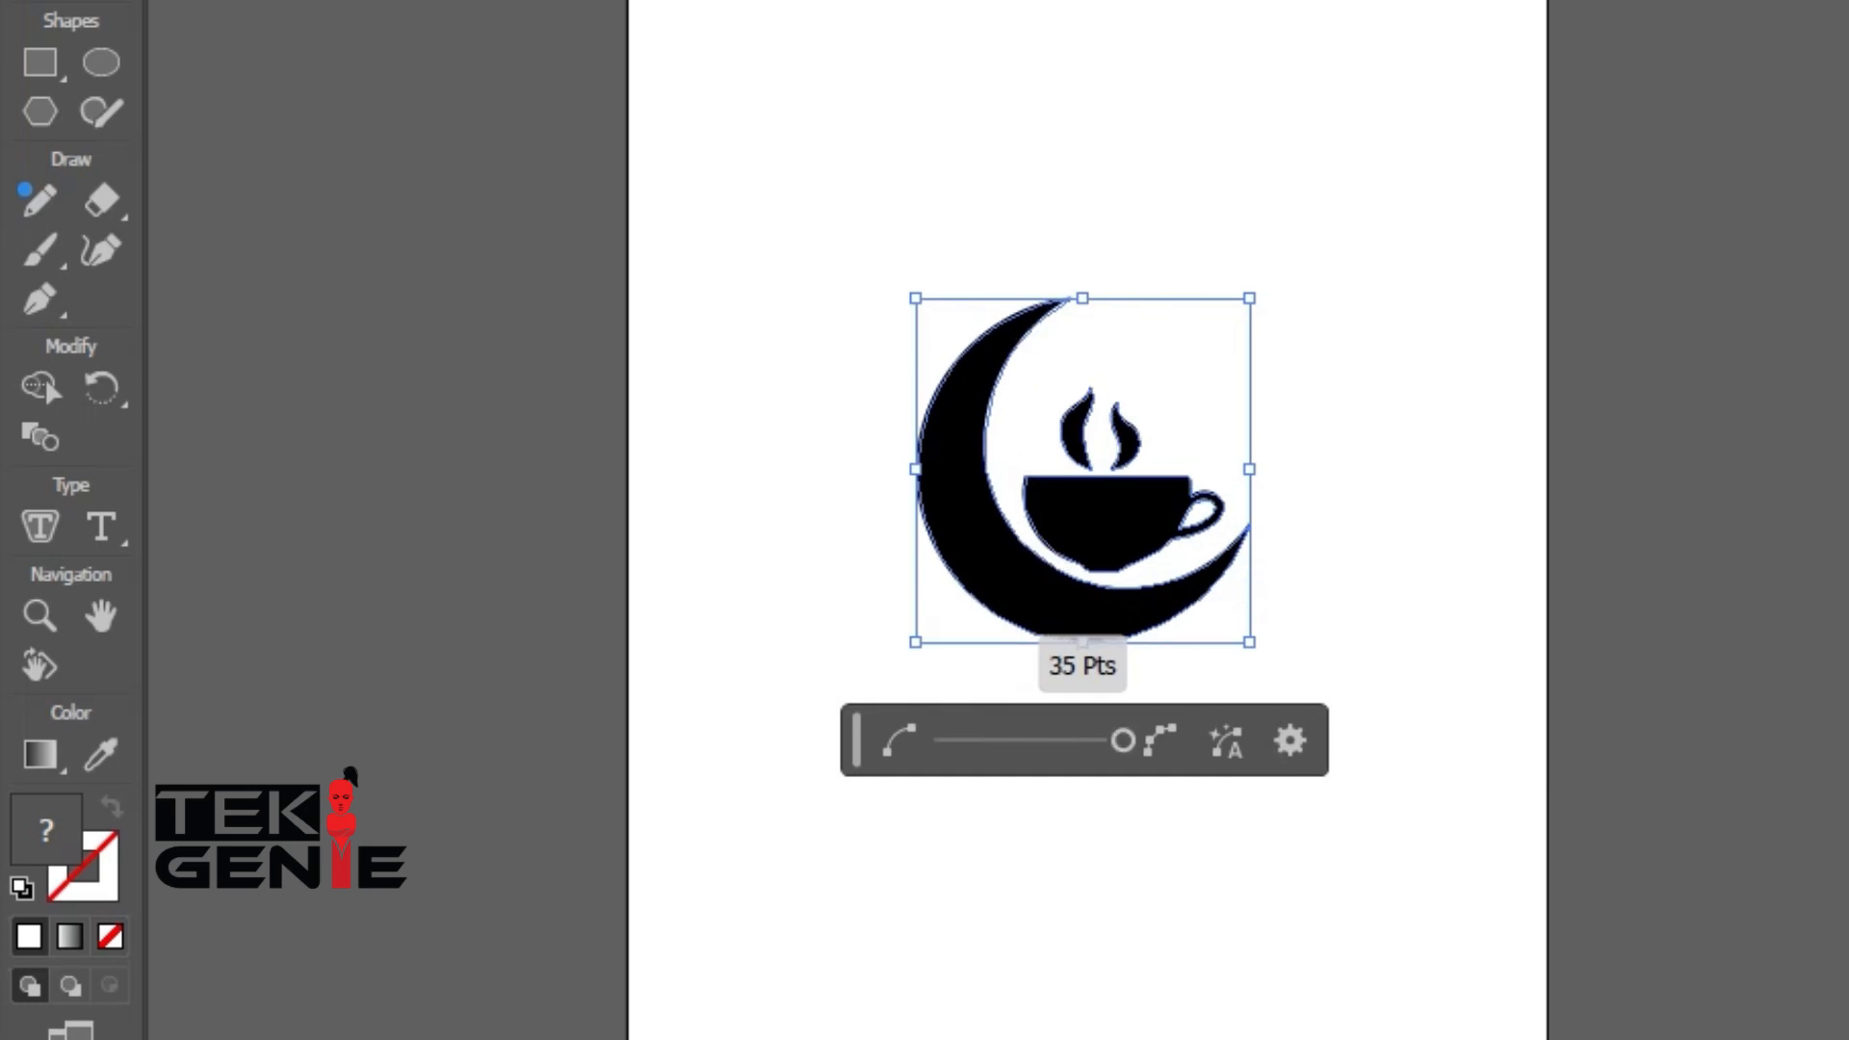
# Try smoothing the logo paths to 52%, then reset the smoothing to 0% and deselect
pyautogui.click(435, 2)
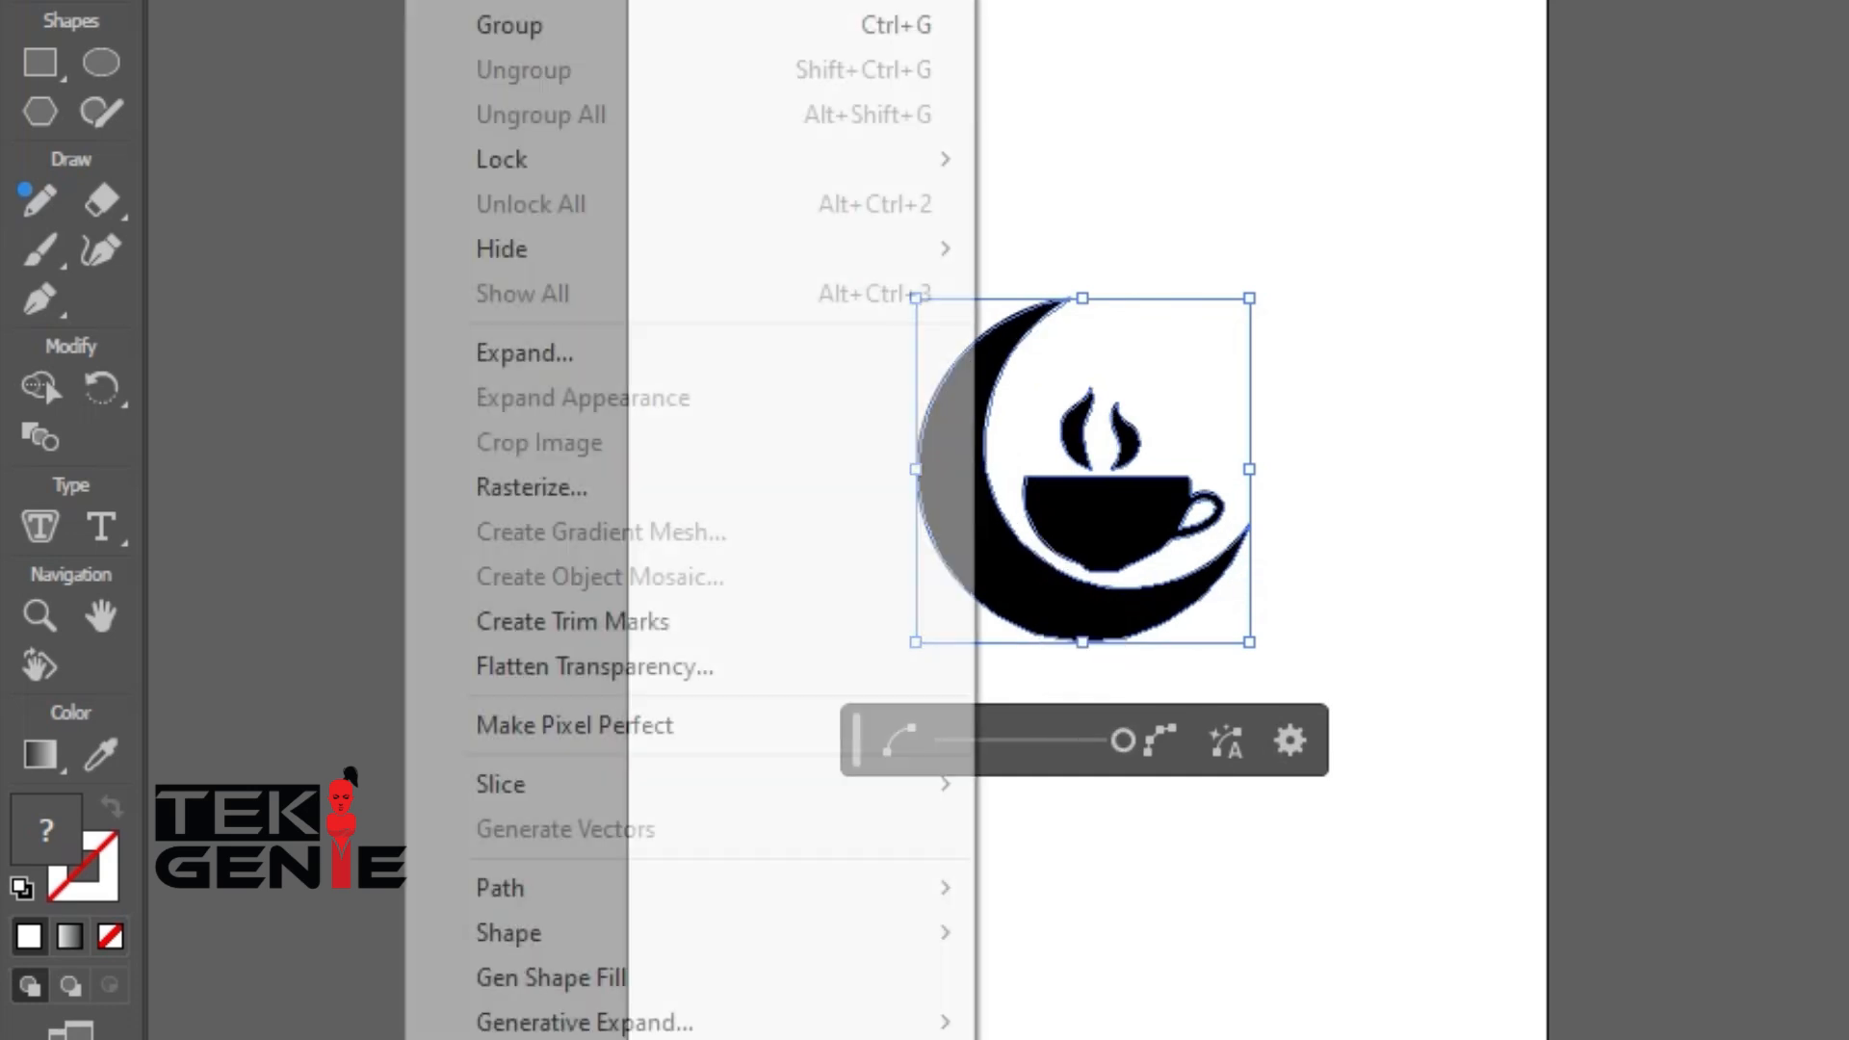
pyautogui.moveTo(616, 888)
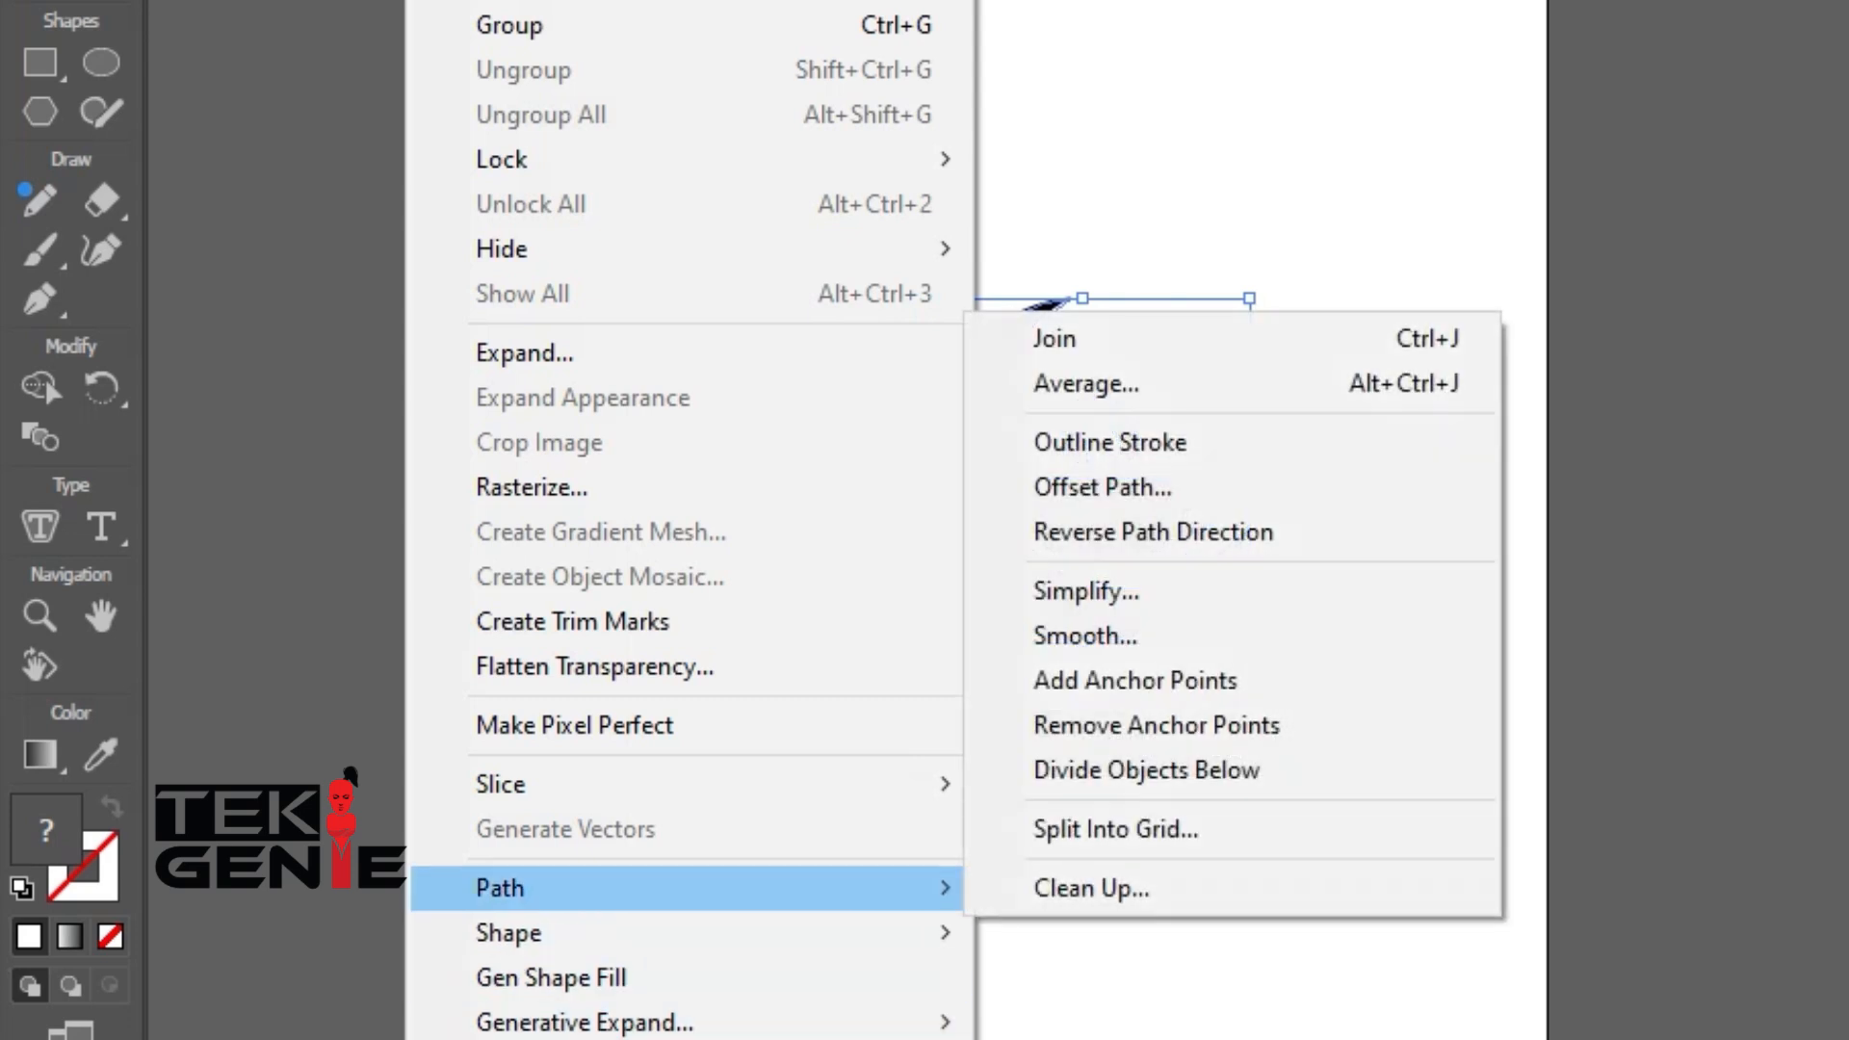
pyautogui.click(1085, 633)
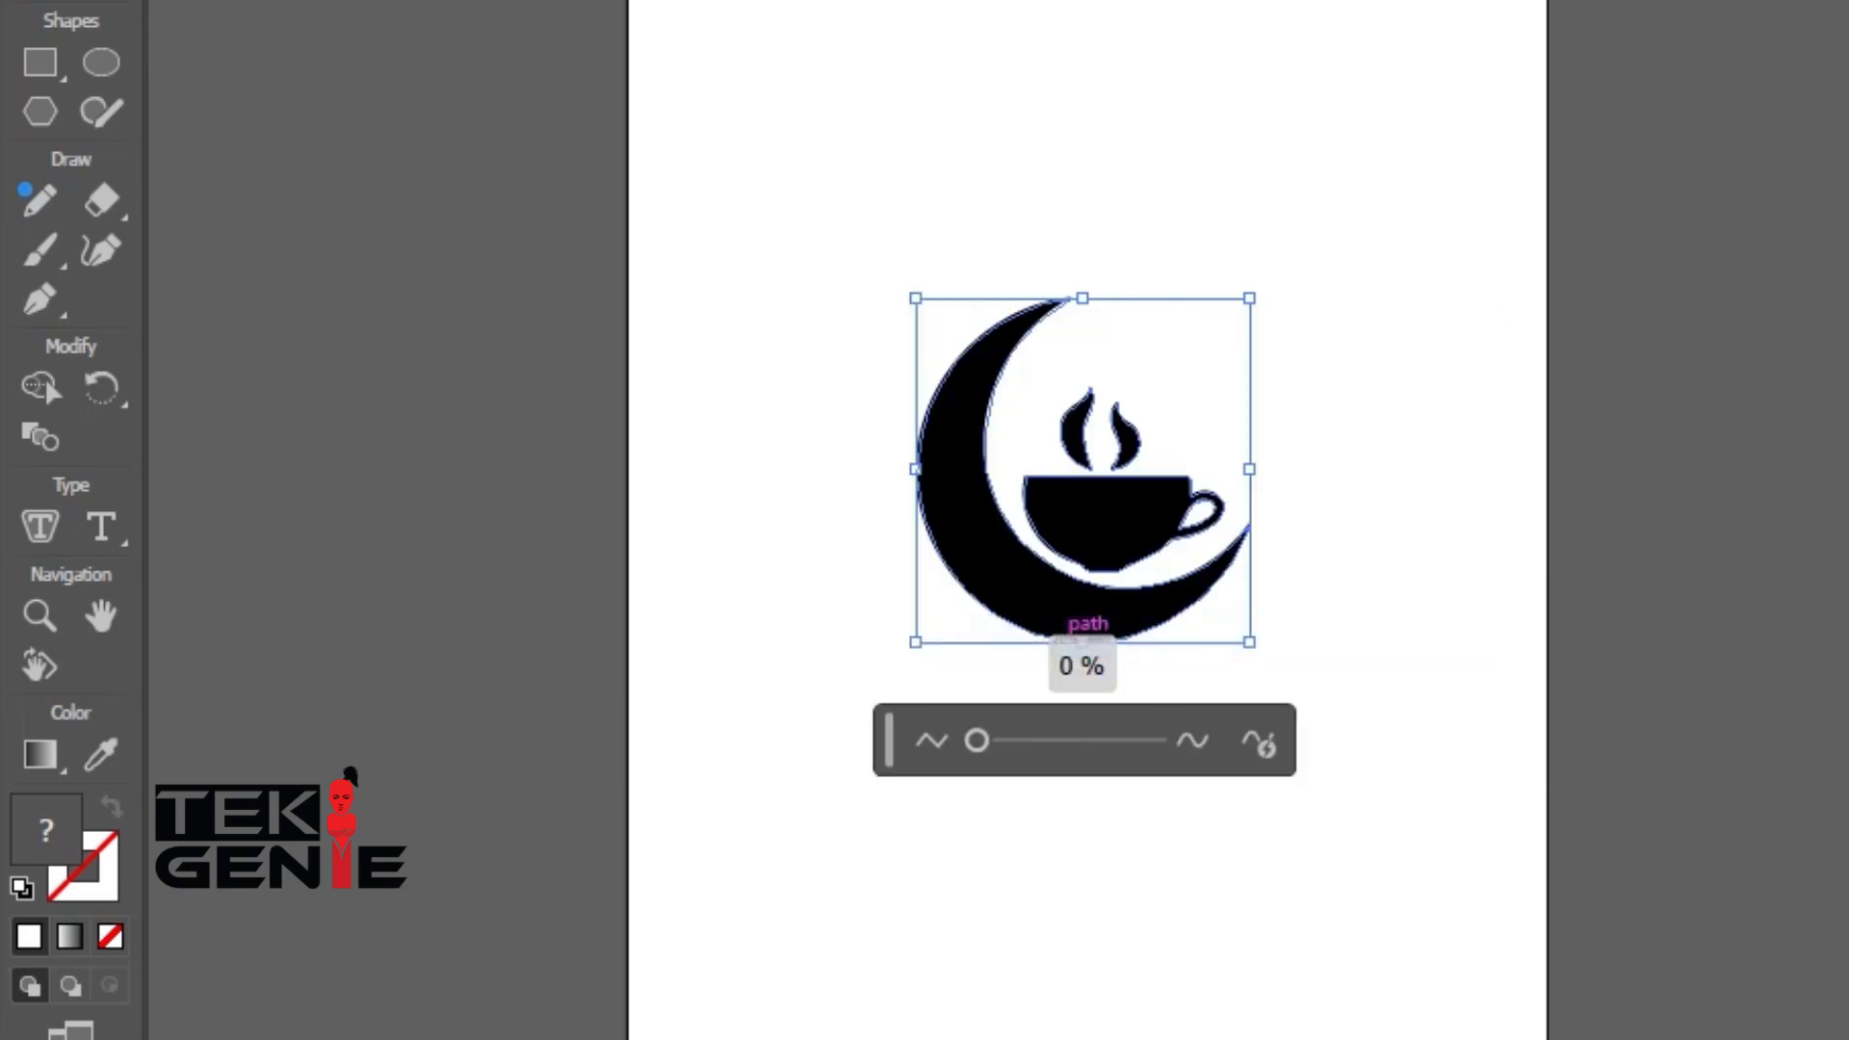
pyautogui.moveTo(973, 740); pyautogui.dragTo(1069, 740)
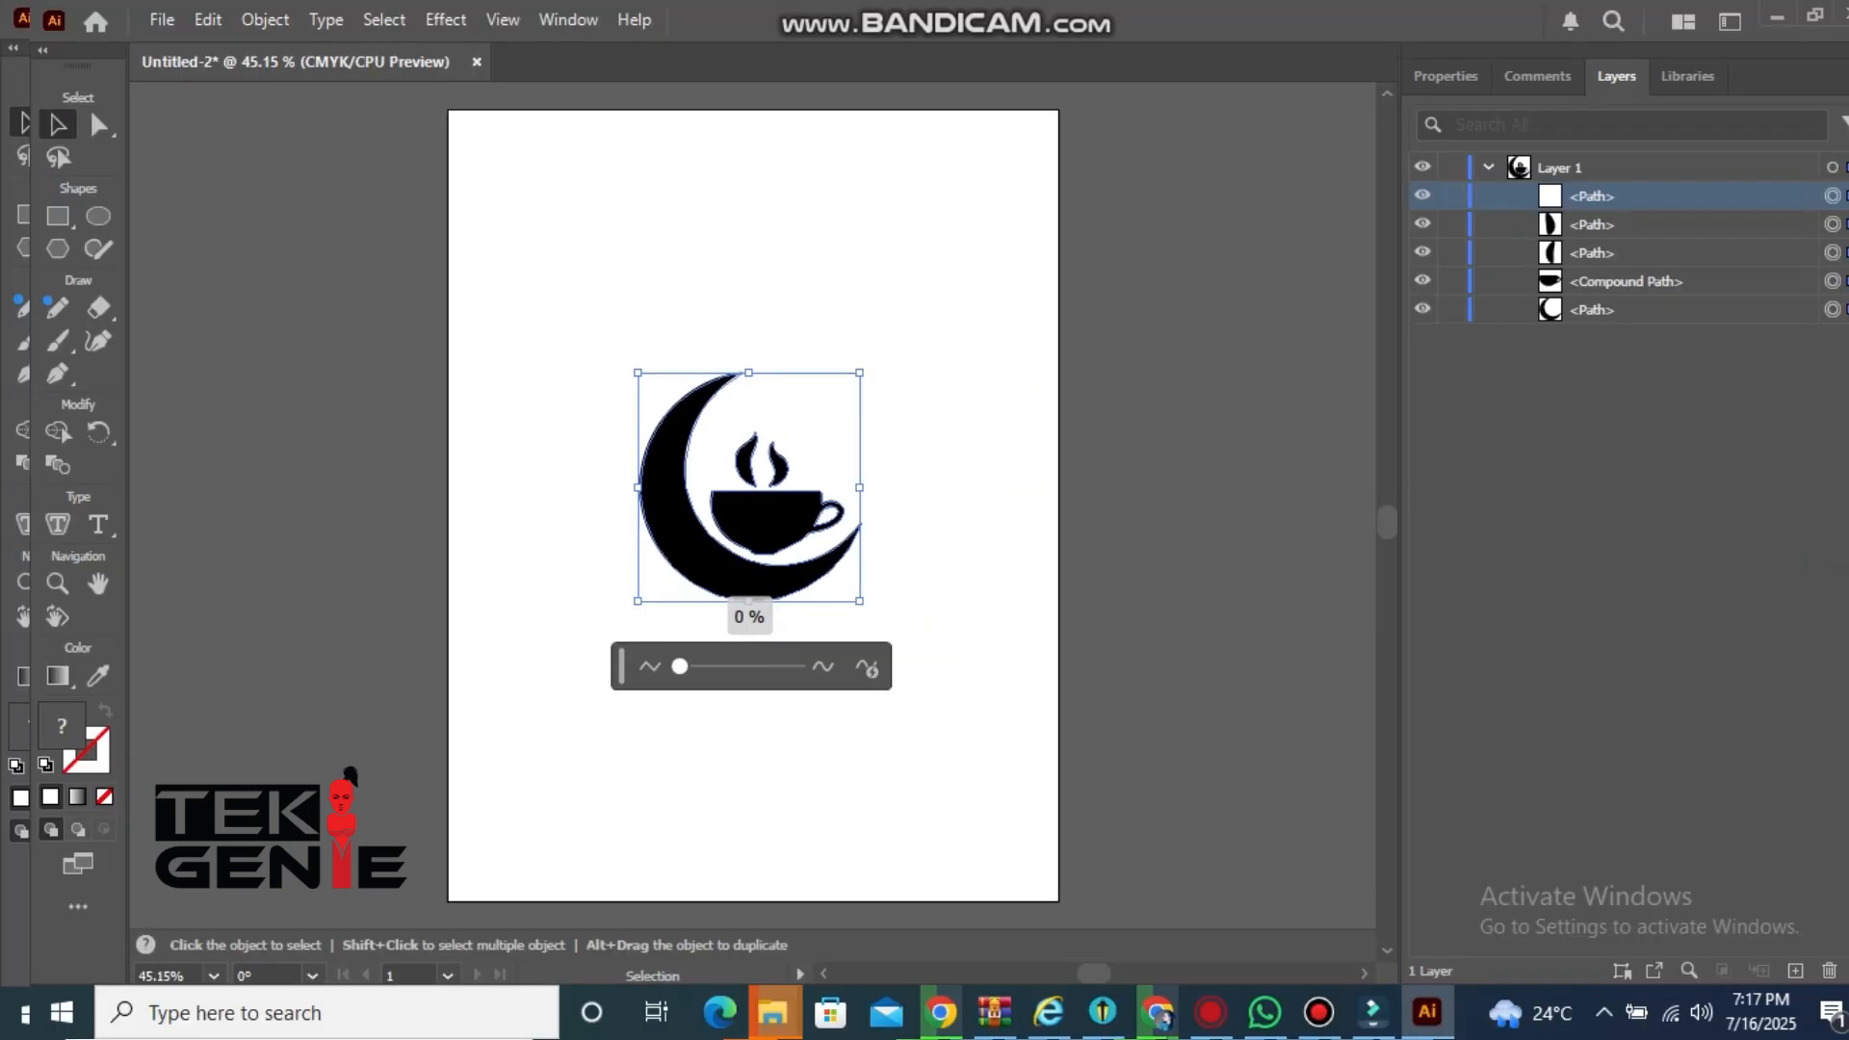
pyautogui.moveTo(680, 666)
pyautogui.mouseDown()
pyautogui.moveTo(784, 666)
pyautogui.moveTo(680, 666)
pyautogui.mouseUp()
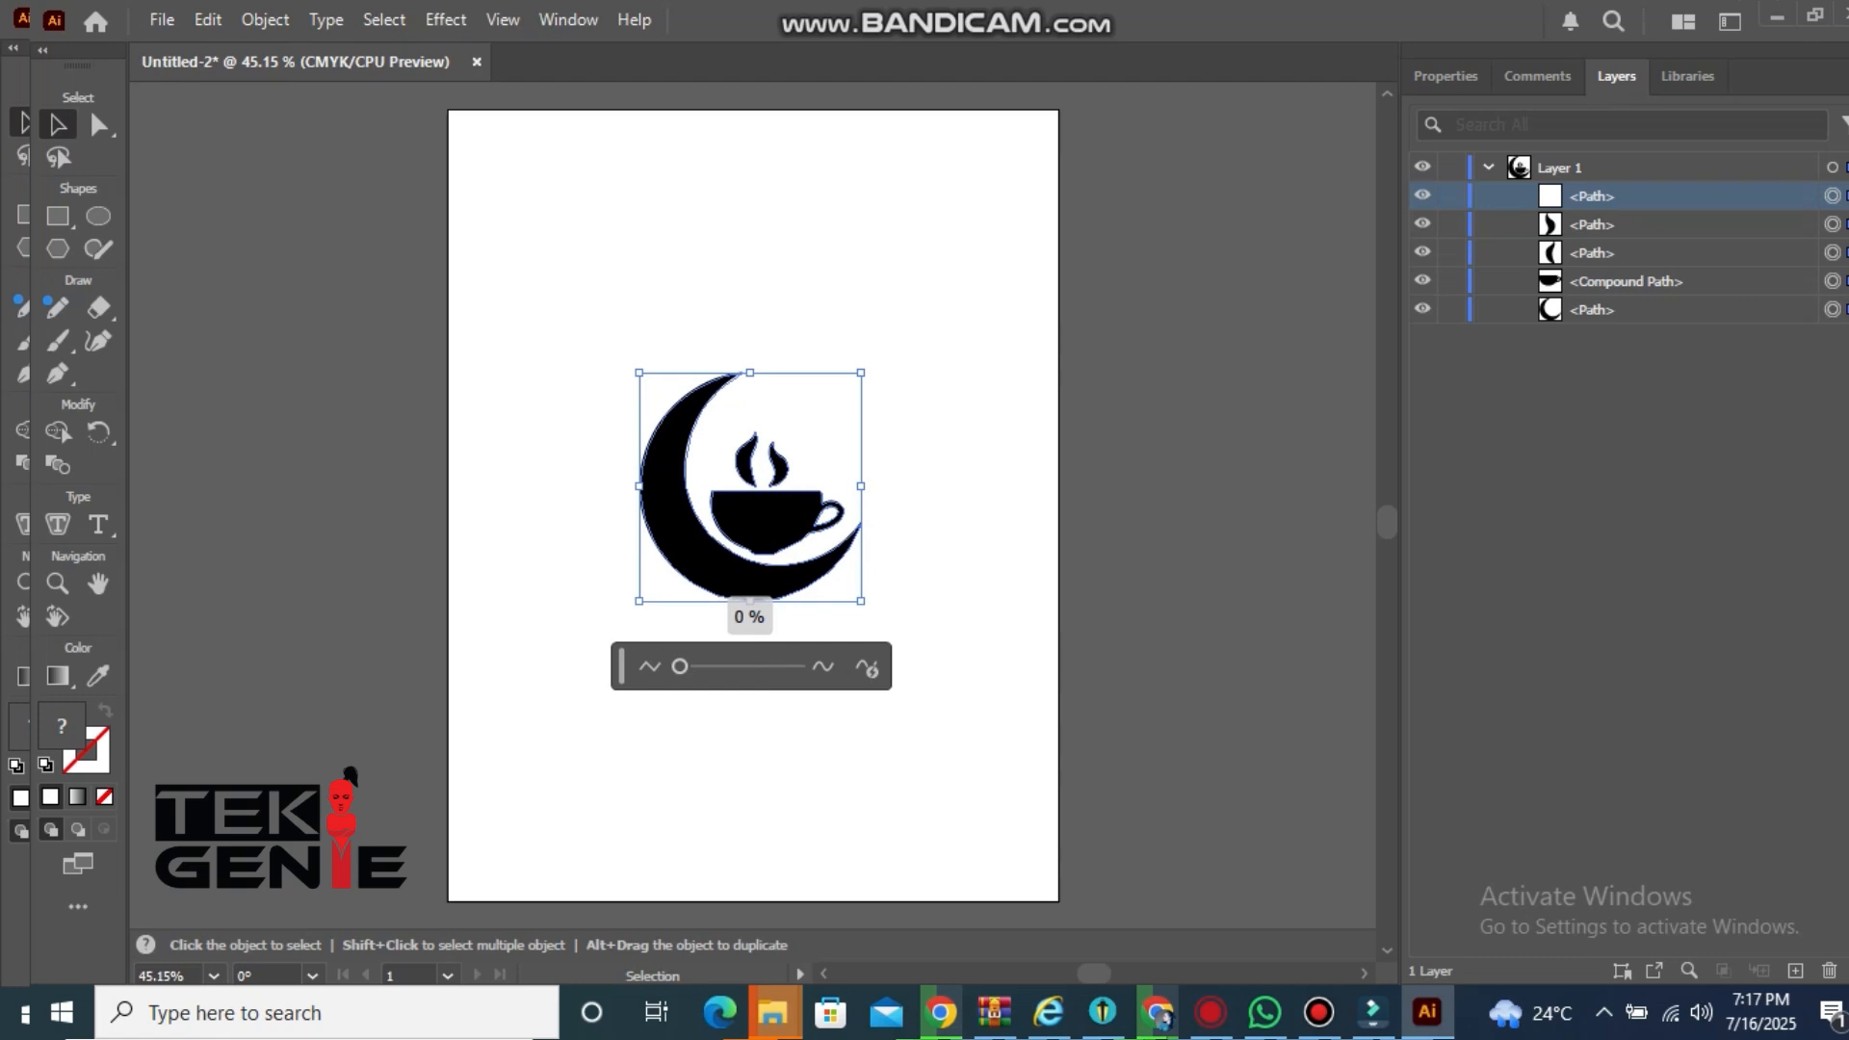
pyautogui.hotkey('ctrl', 'shift', 'a')
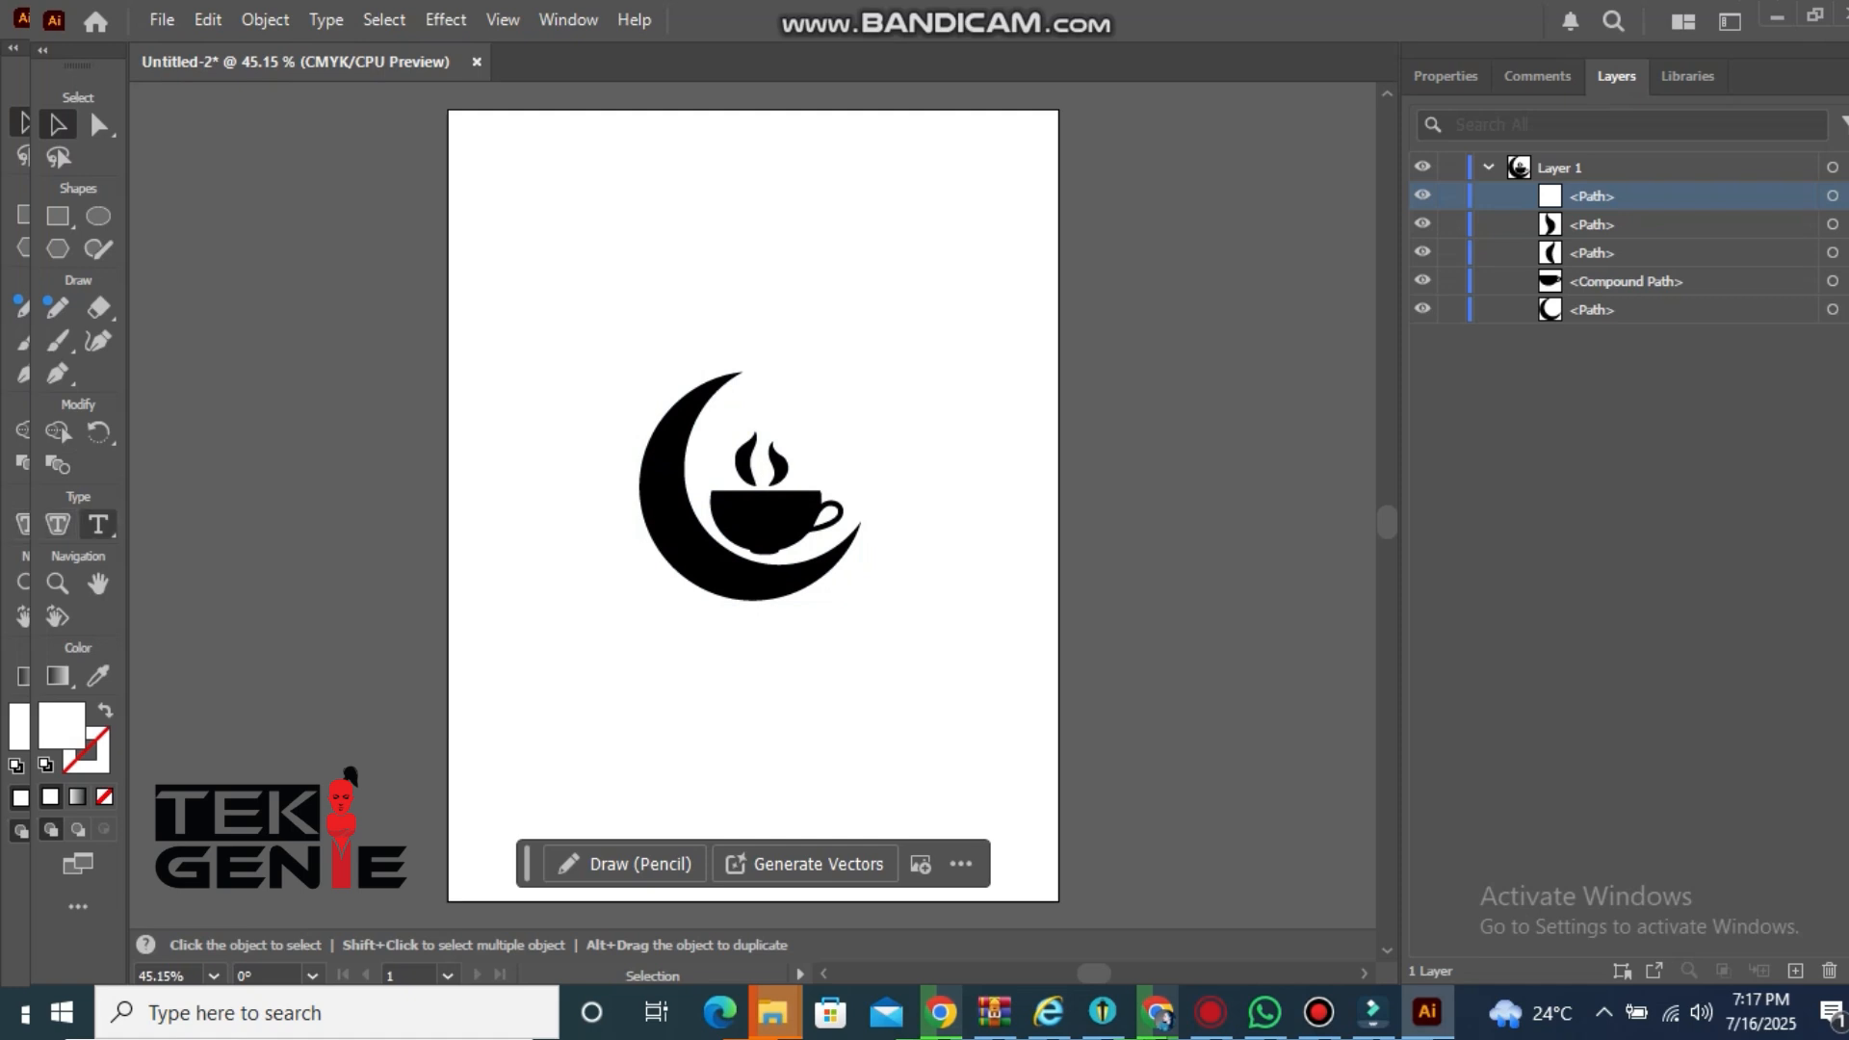
# Draw a text box below the logo and type Moon Brew
pyautogui.click(97, 524)
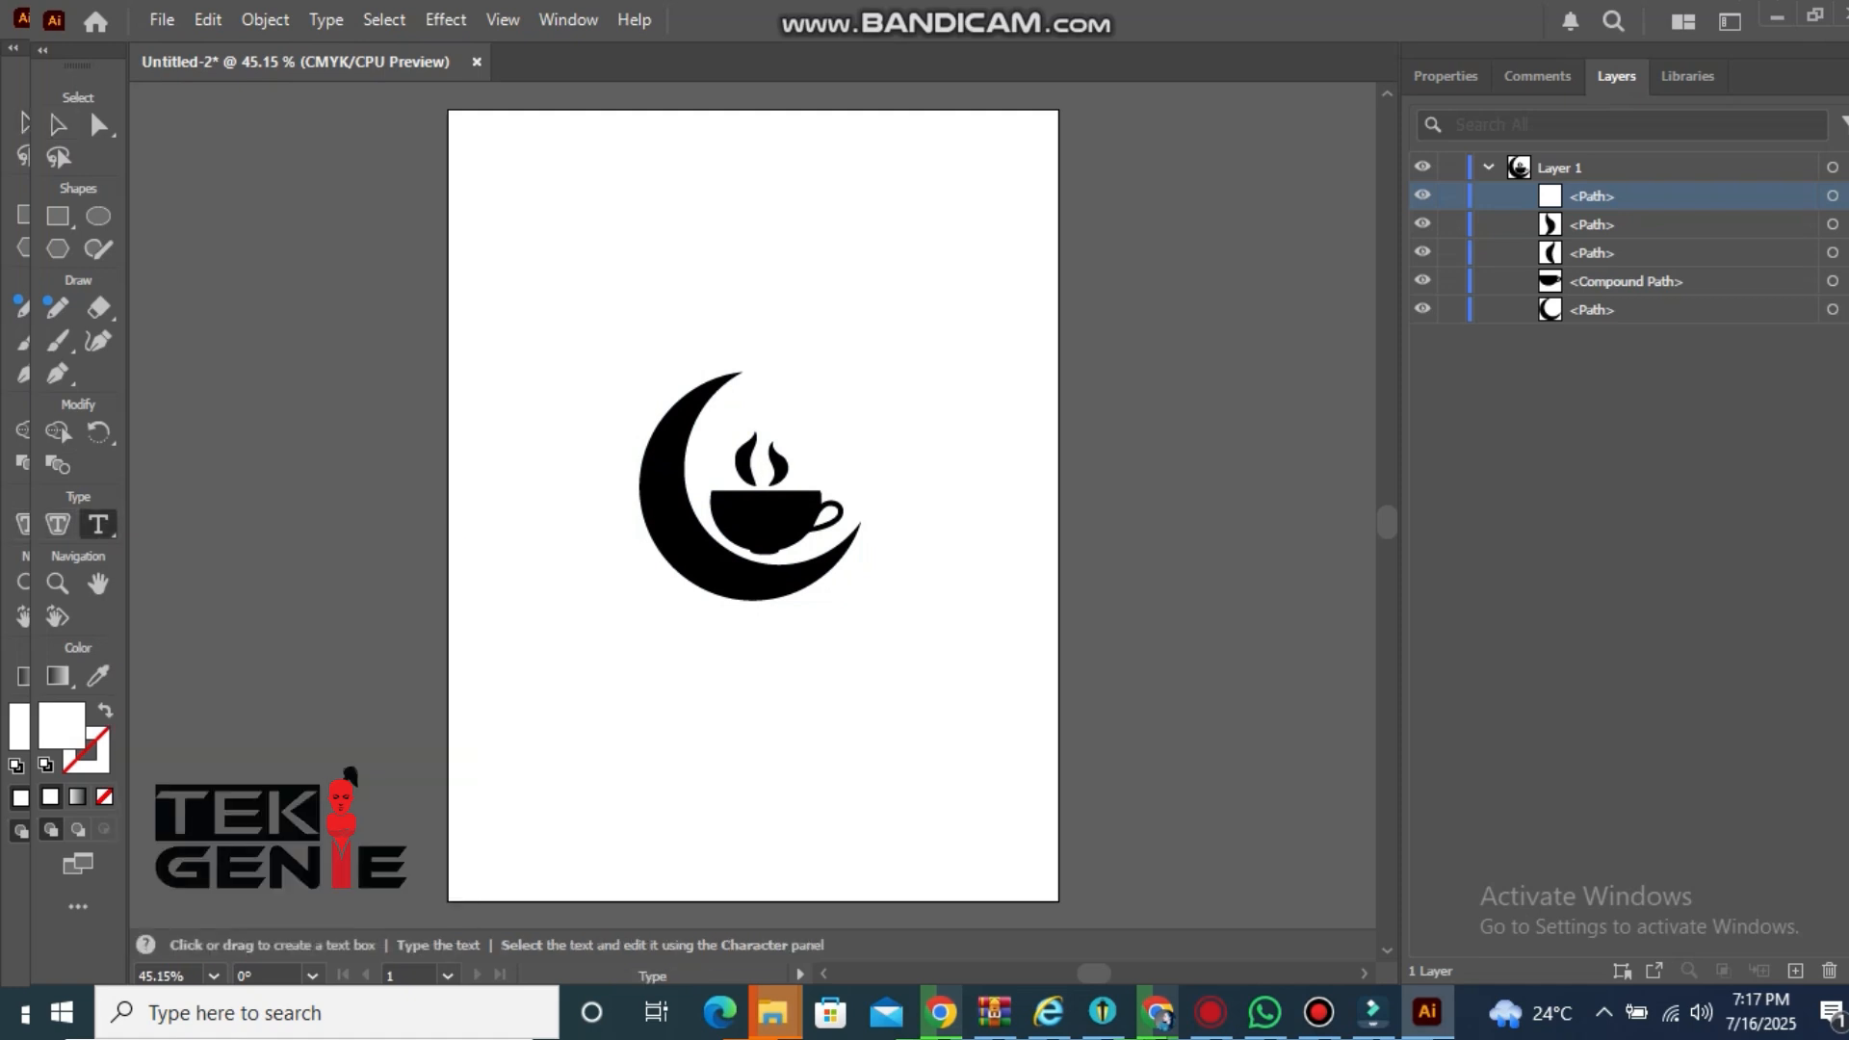
pyautogui.moveTo(597, 597); pyautogui.dragTo(982, 760)
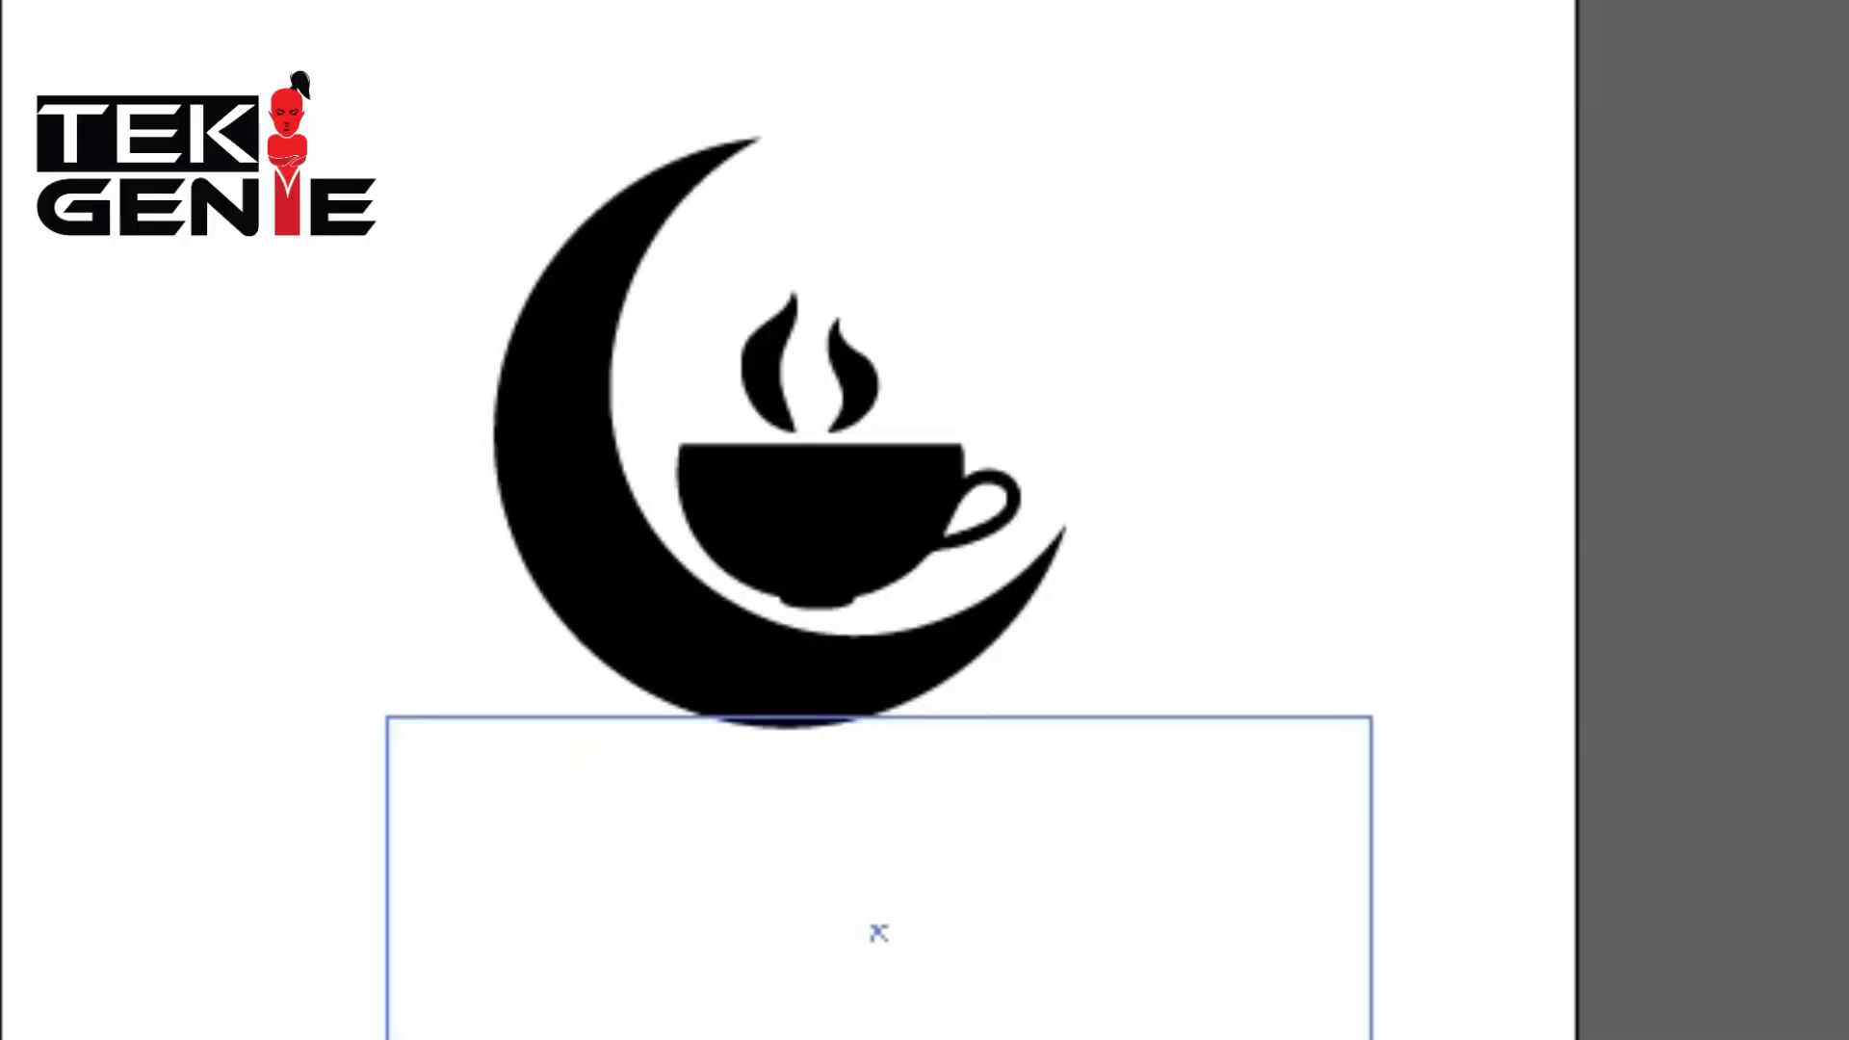
pyautogui.moveTo(878, 932); pyautogui.dragTo(876, 930)
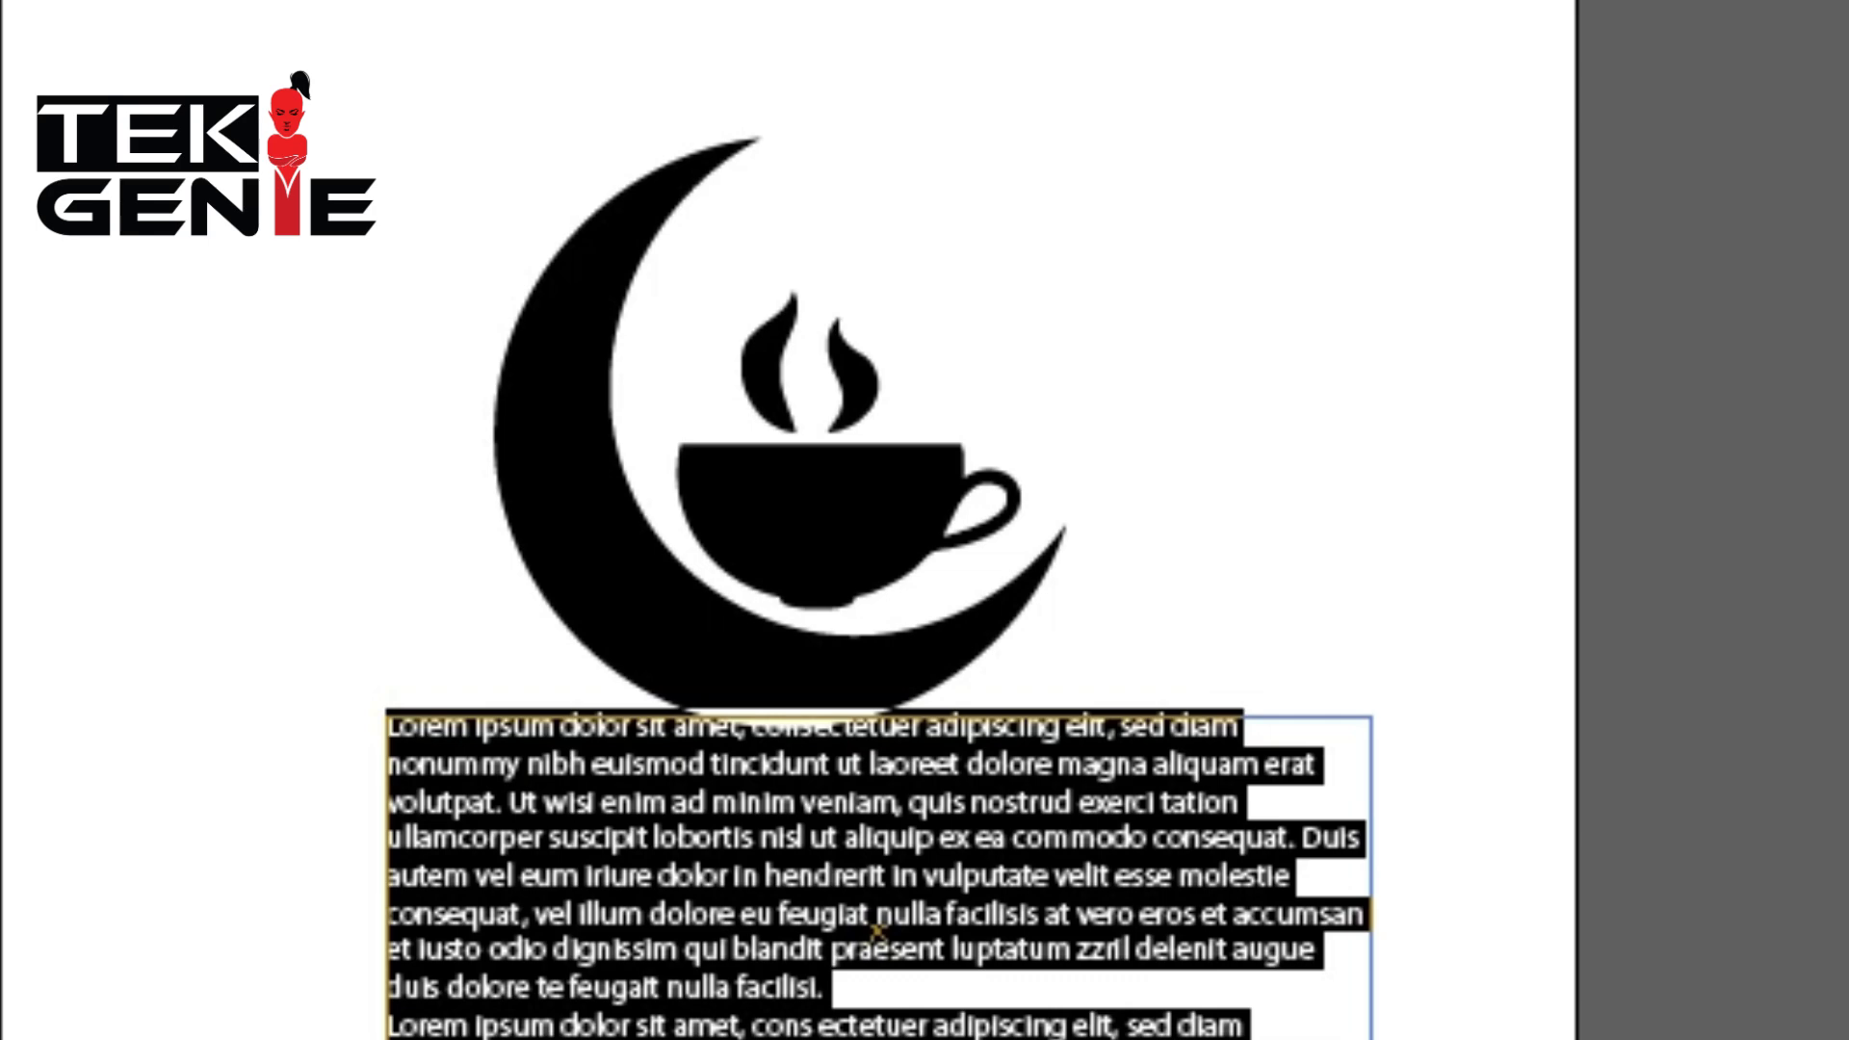
pyautogui.write('M')
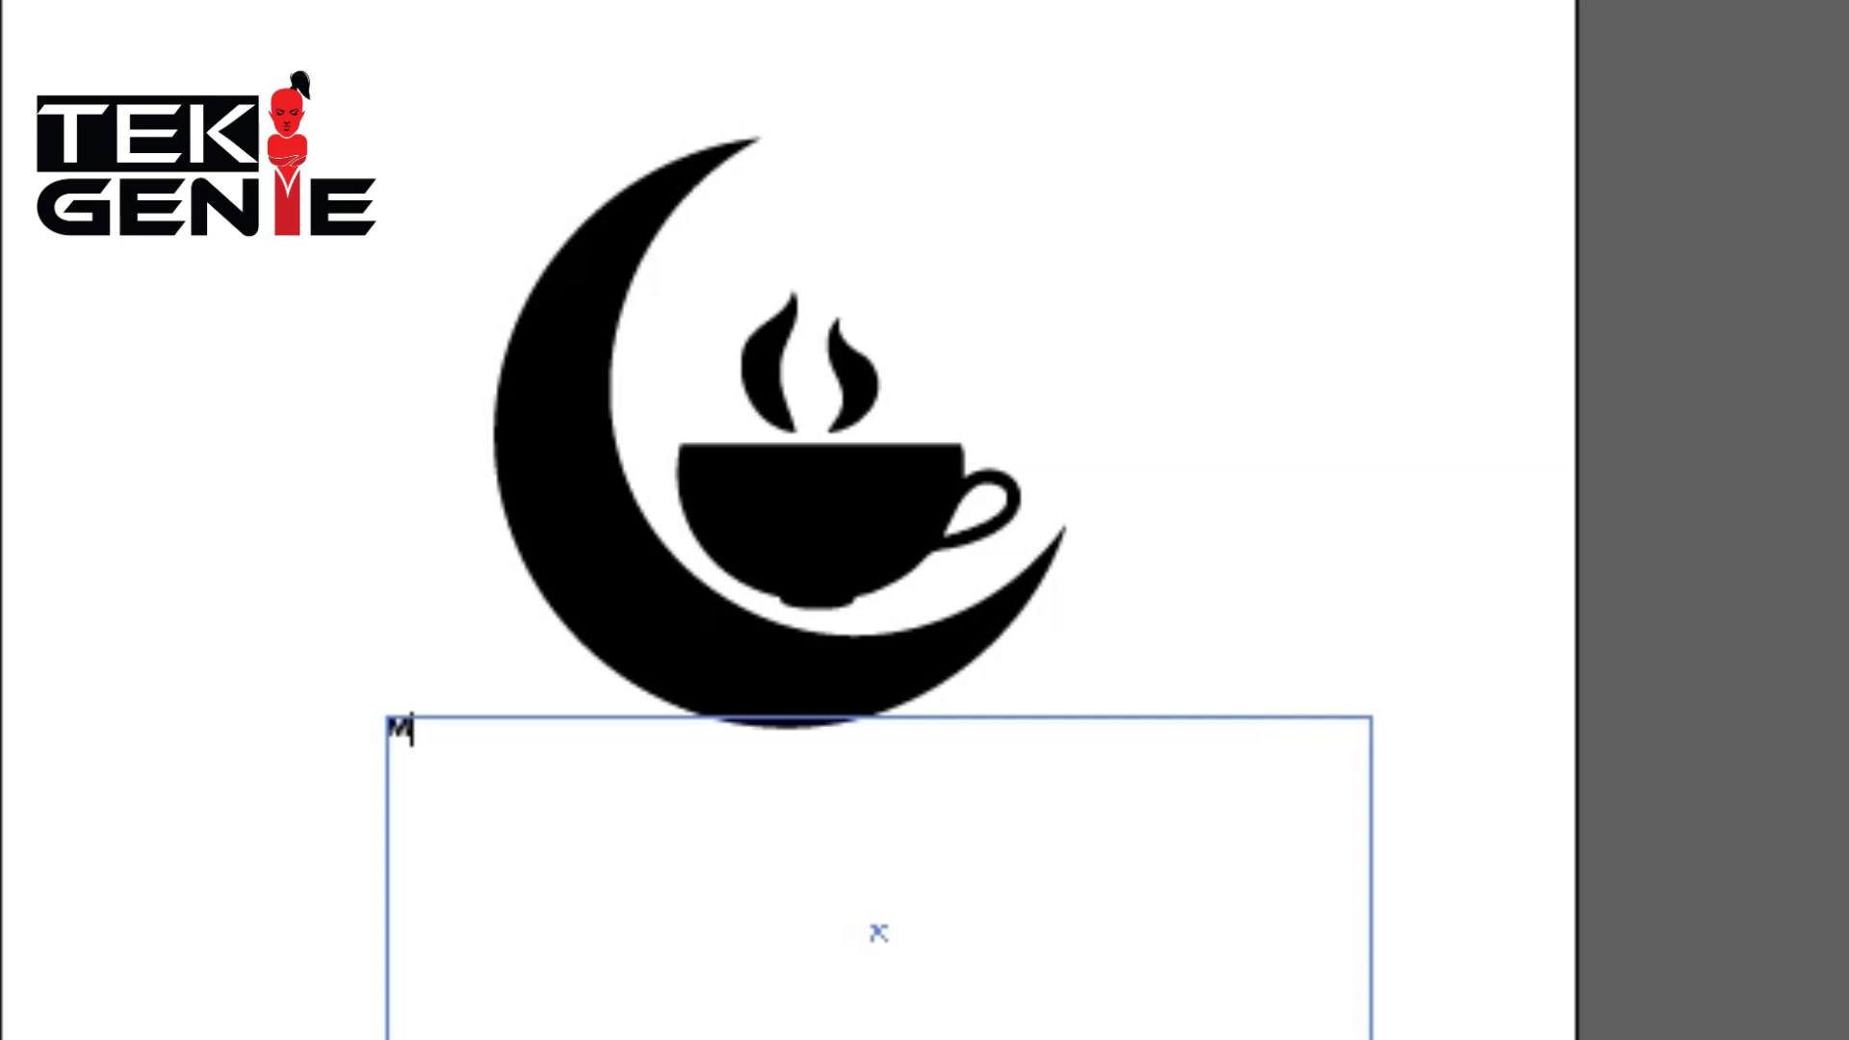
pyautogui.write('oc')
pyautogui.write('n Brew')
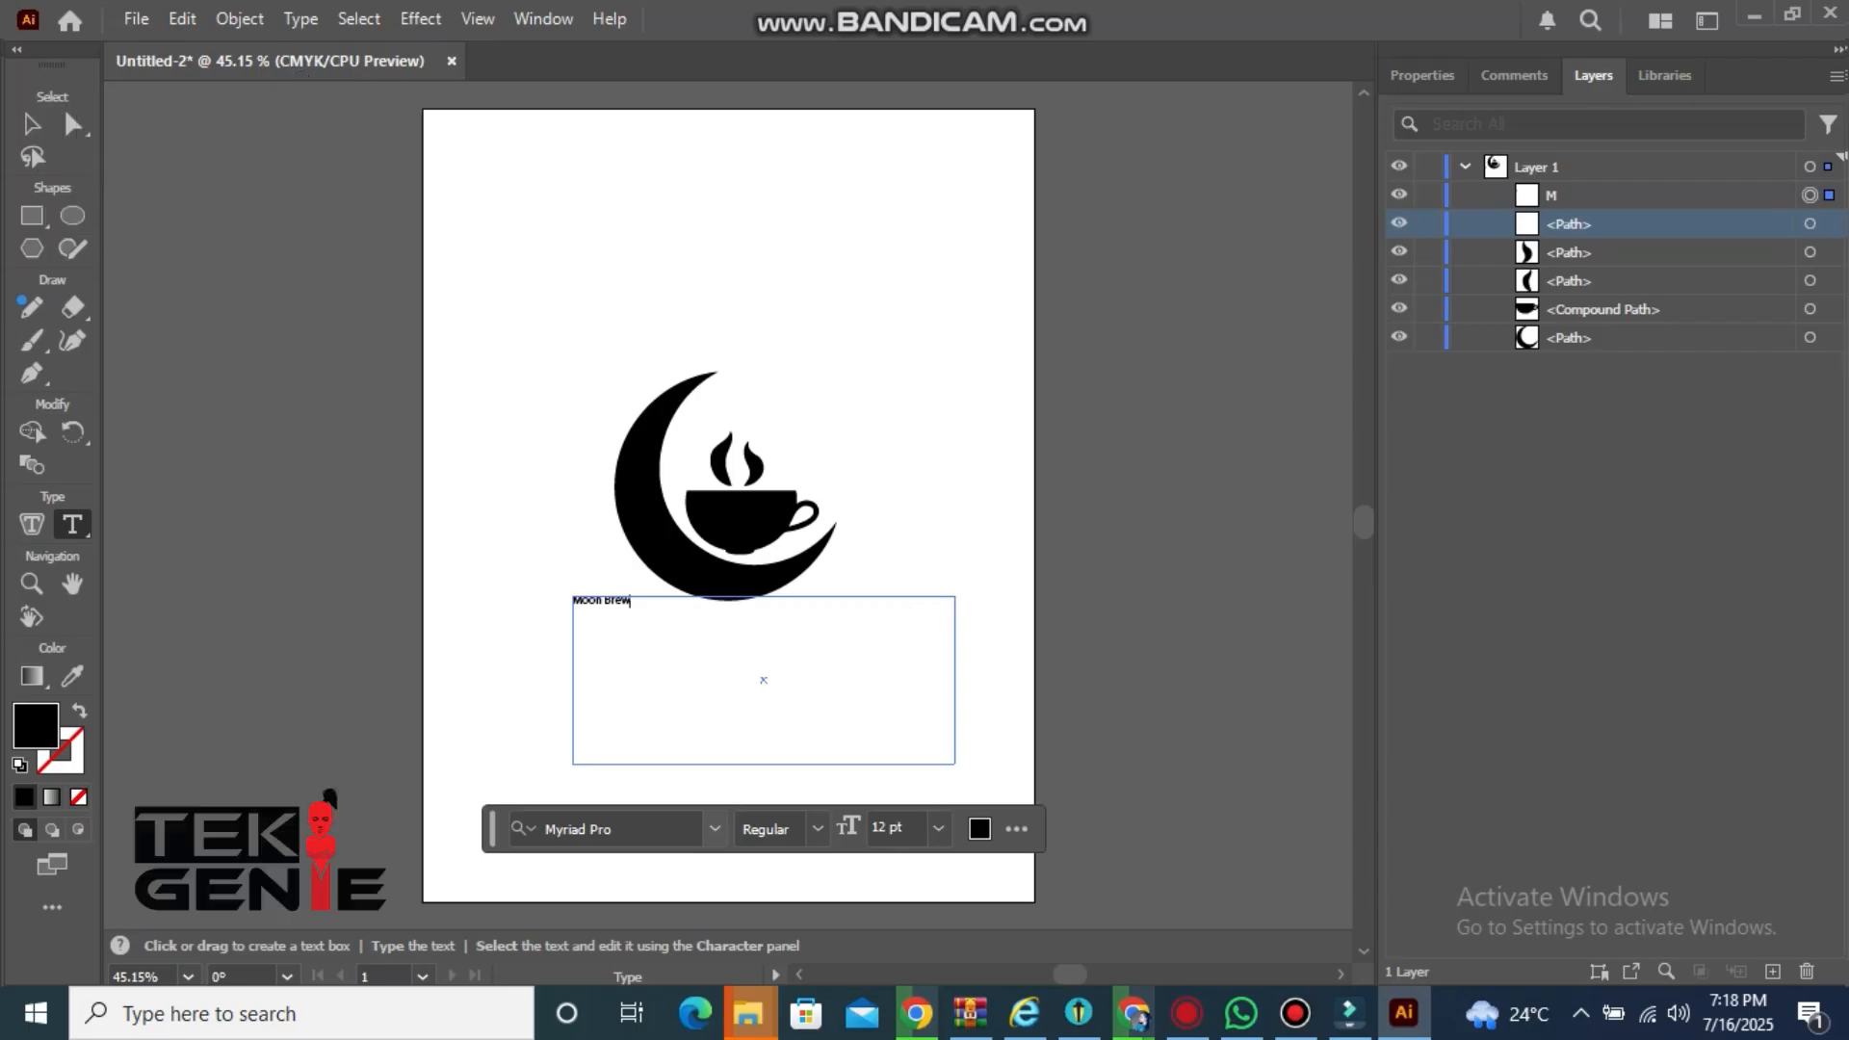
# Select the Moon Brew text and set its font size to 48 pt
pyautogui.click(714, 829)
pyautogui.click(817, 829)
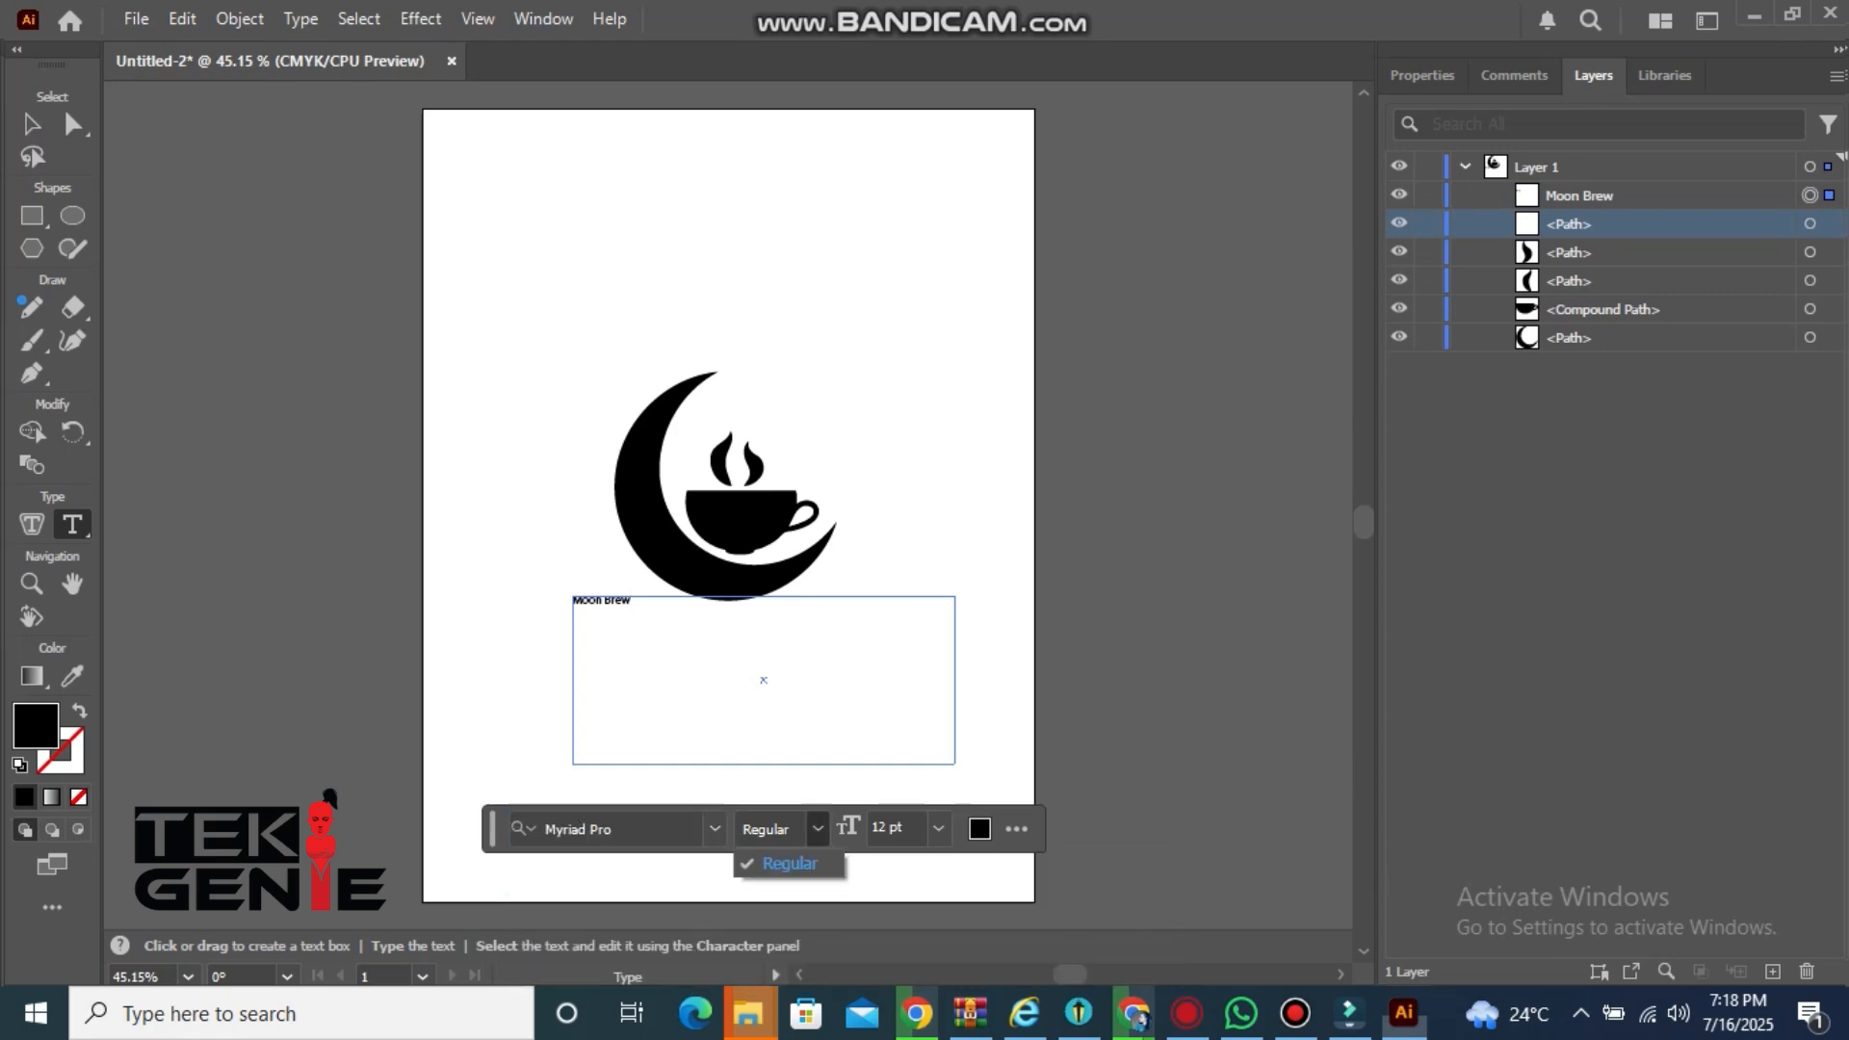
pyautogui.click(938, 829)
pyautogui.click(938, 829)
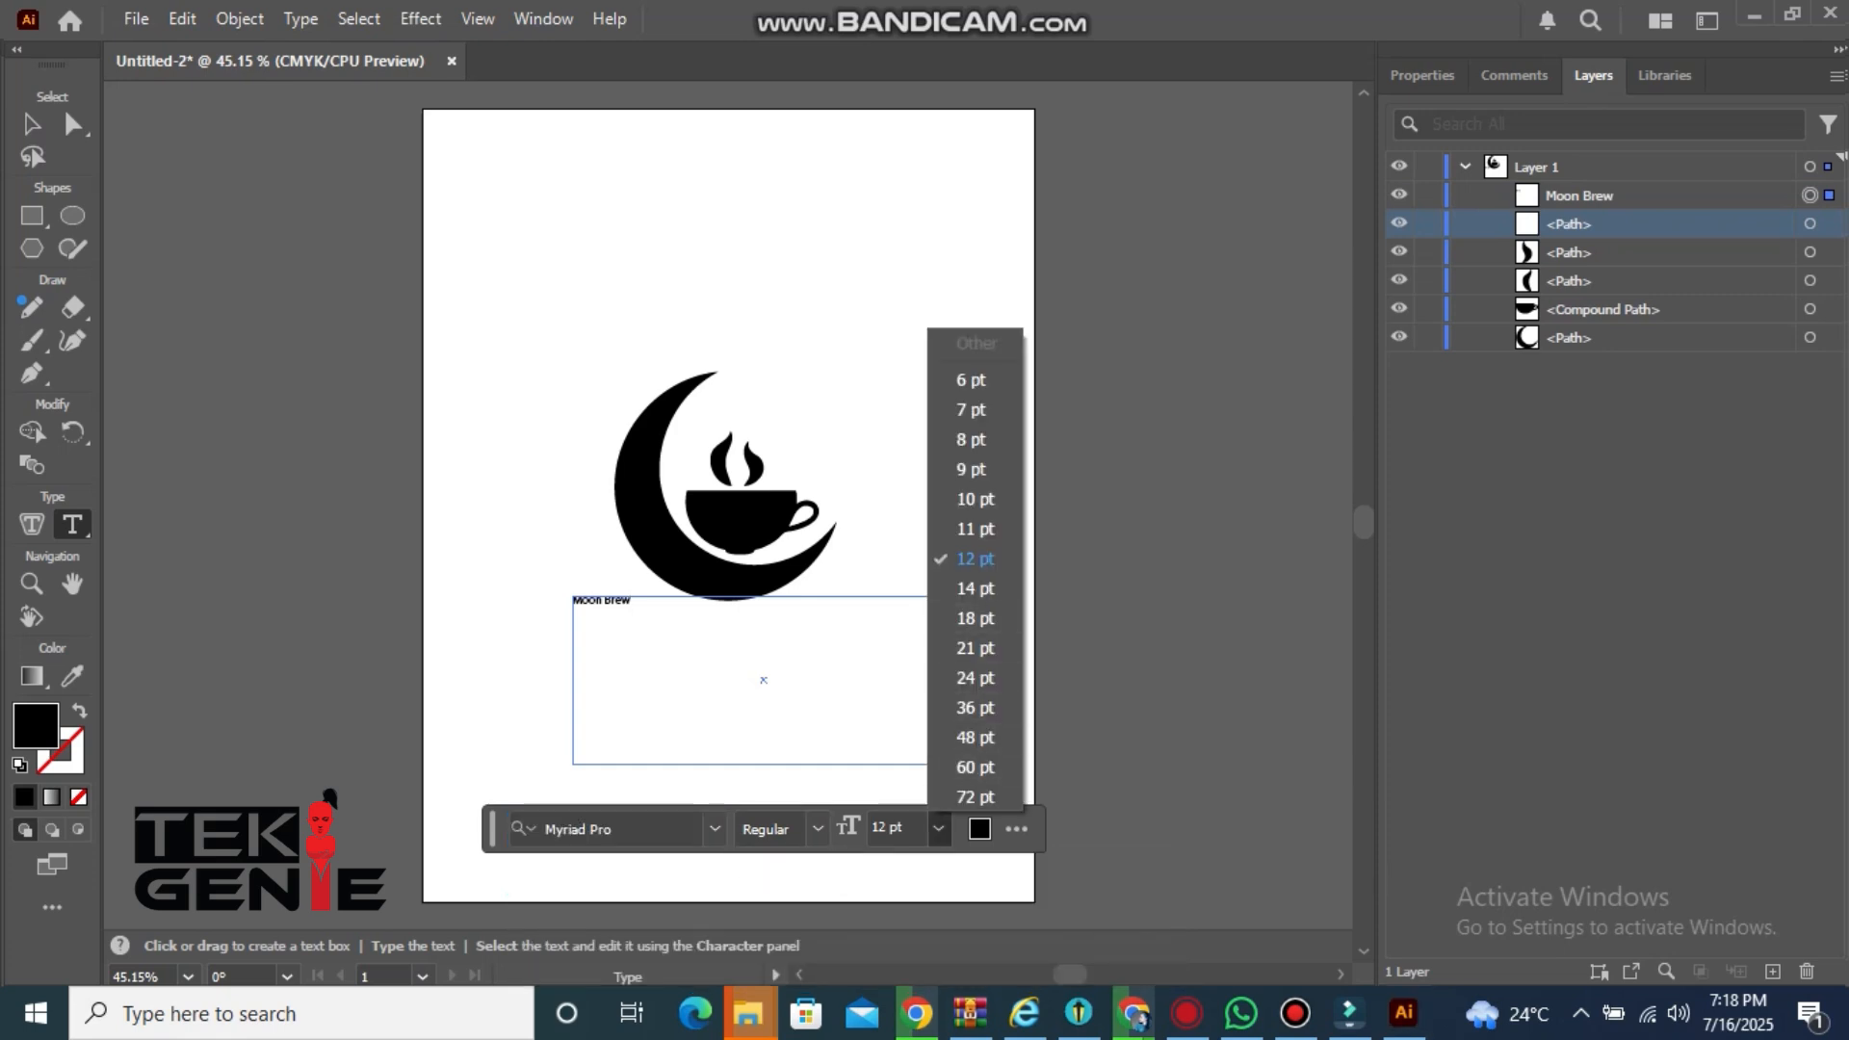
pyautogui.click(631, 602)
pyautogui.moveTo(632, 601); pyautogui.dragTo(572, 602)
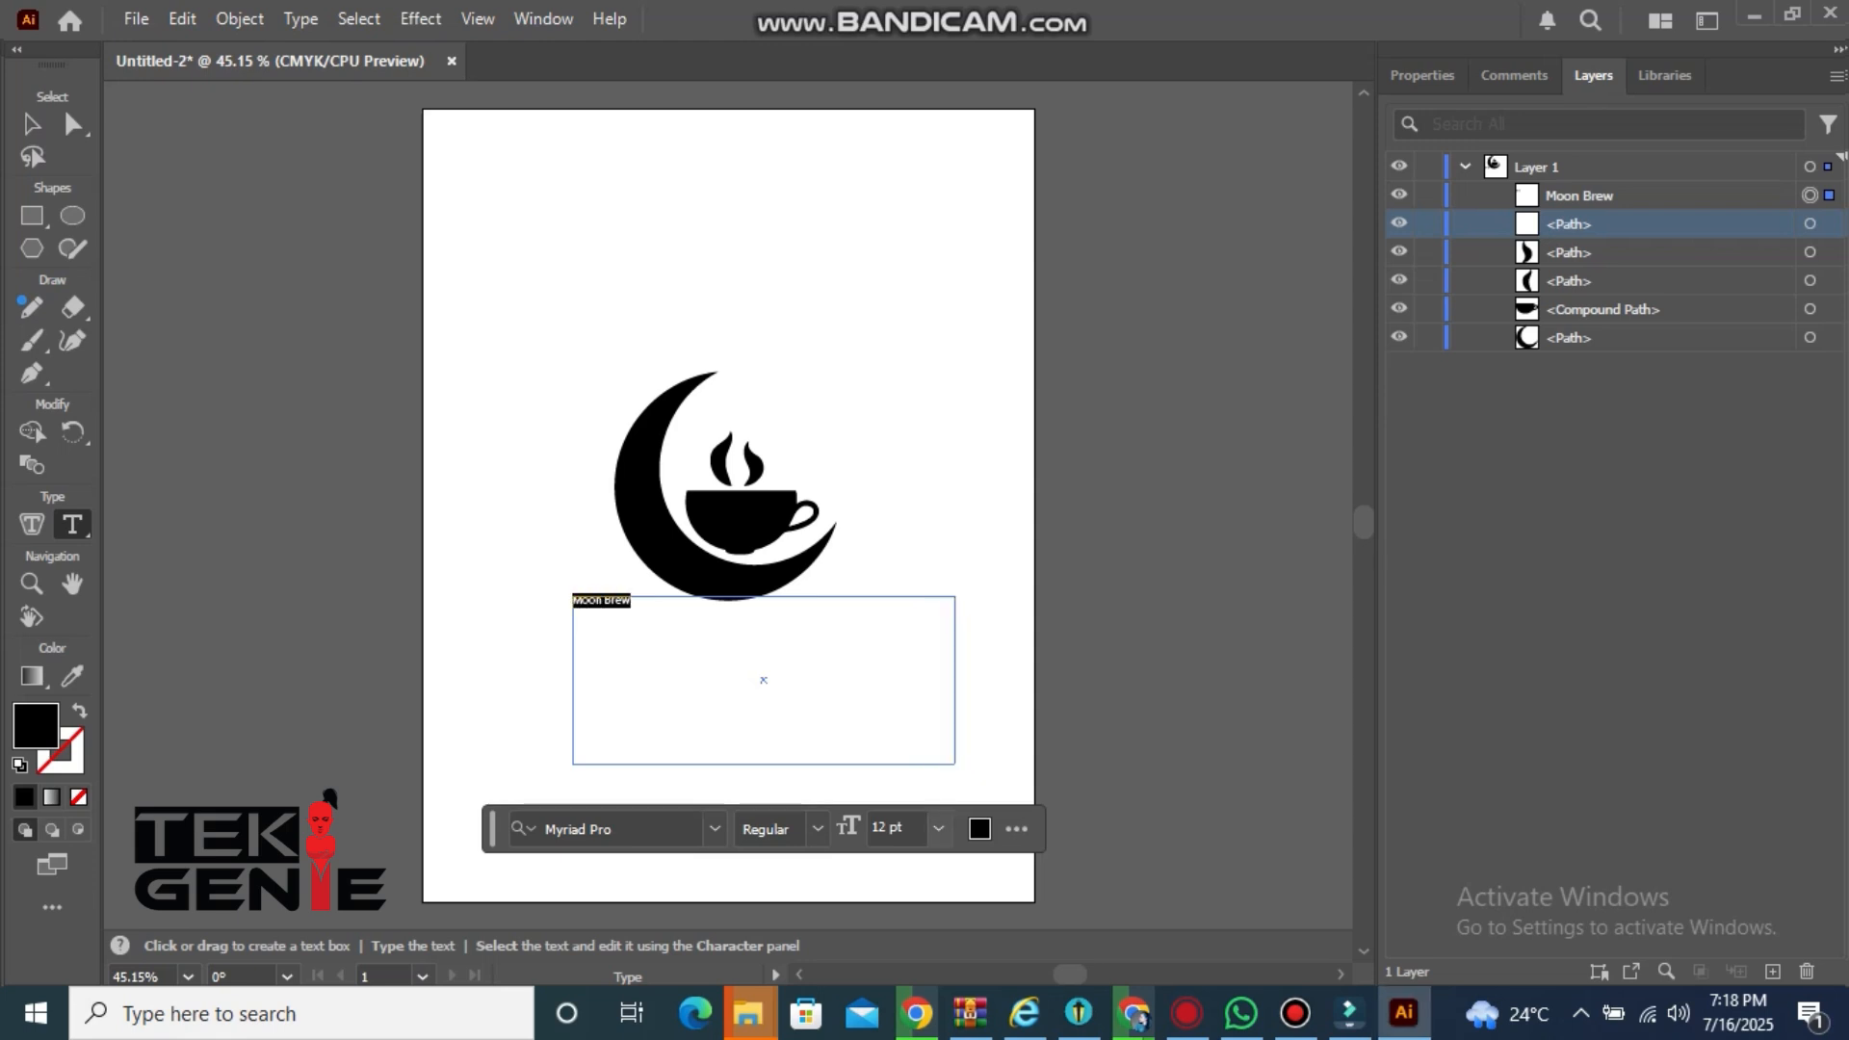
pyautogui.click(938, 828)
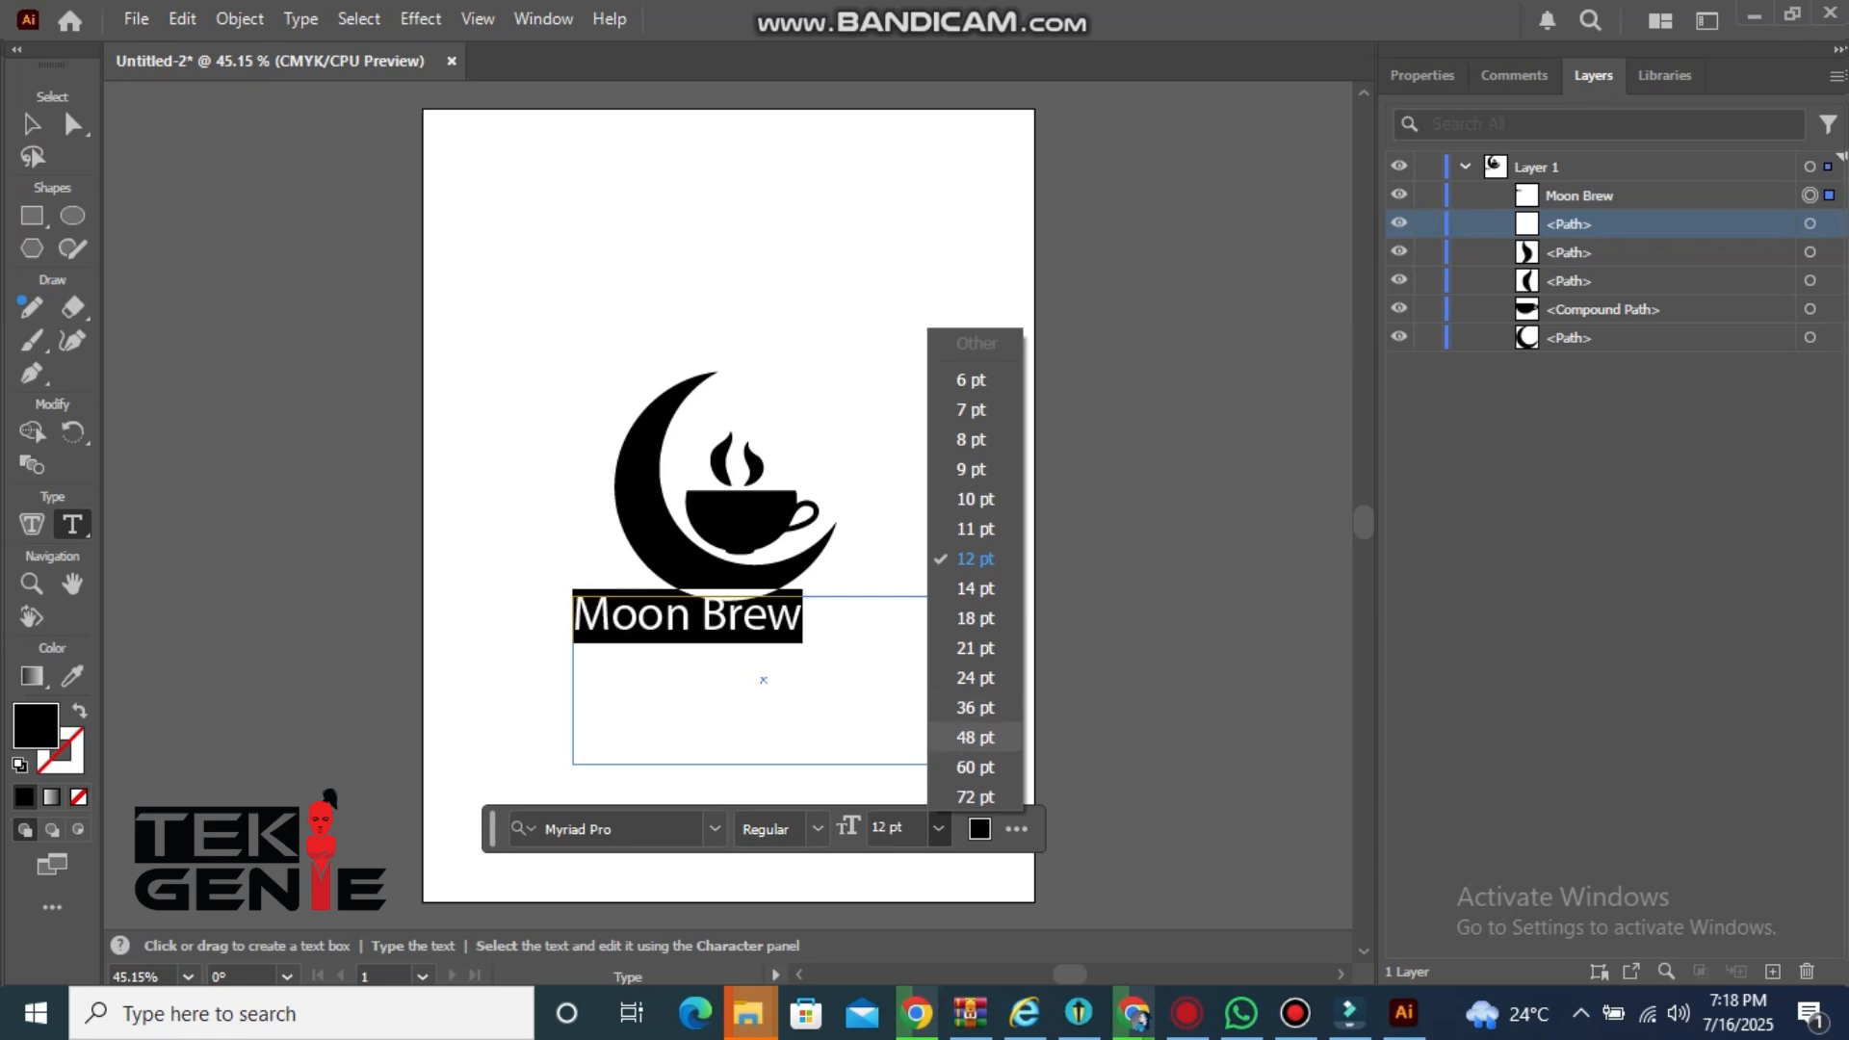
pyautogui.click(974, 736)
# Color the selected Moon Brew text brown from the swatches
pyautogui.click(979, 828)
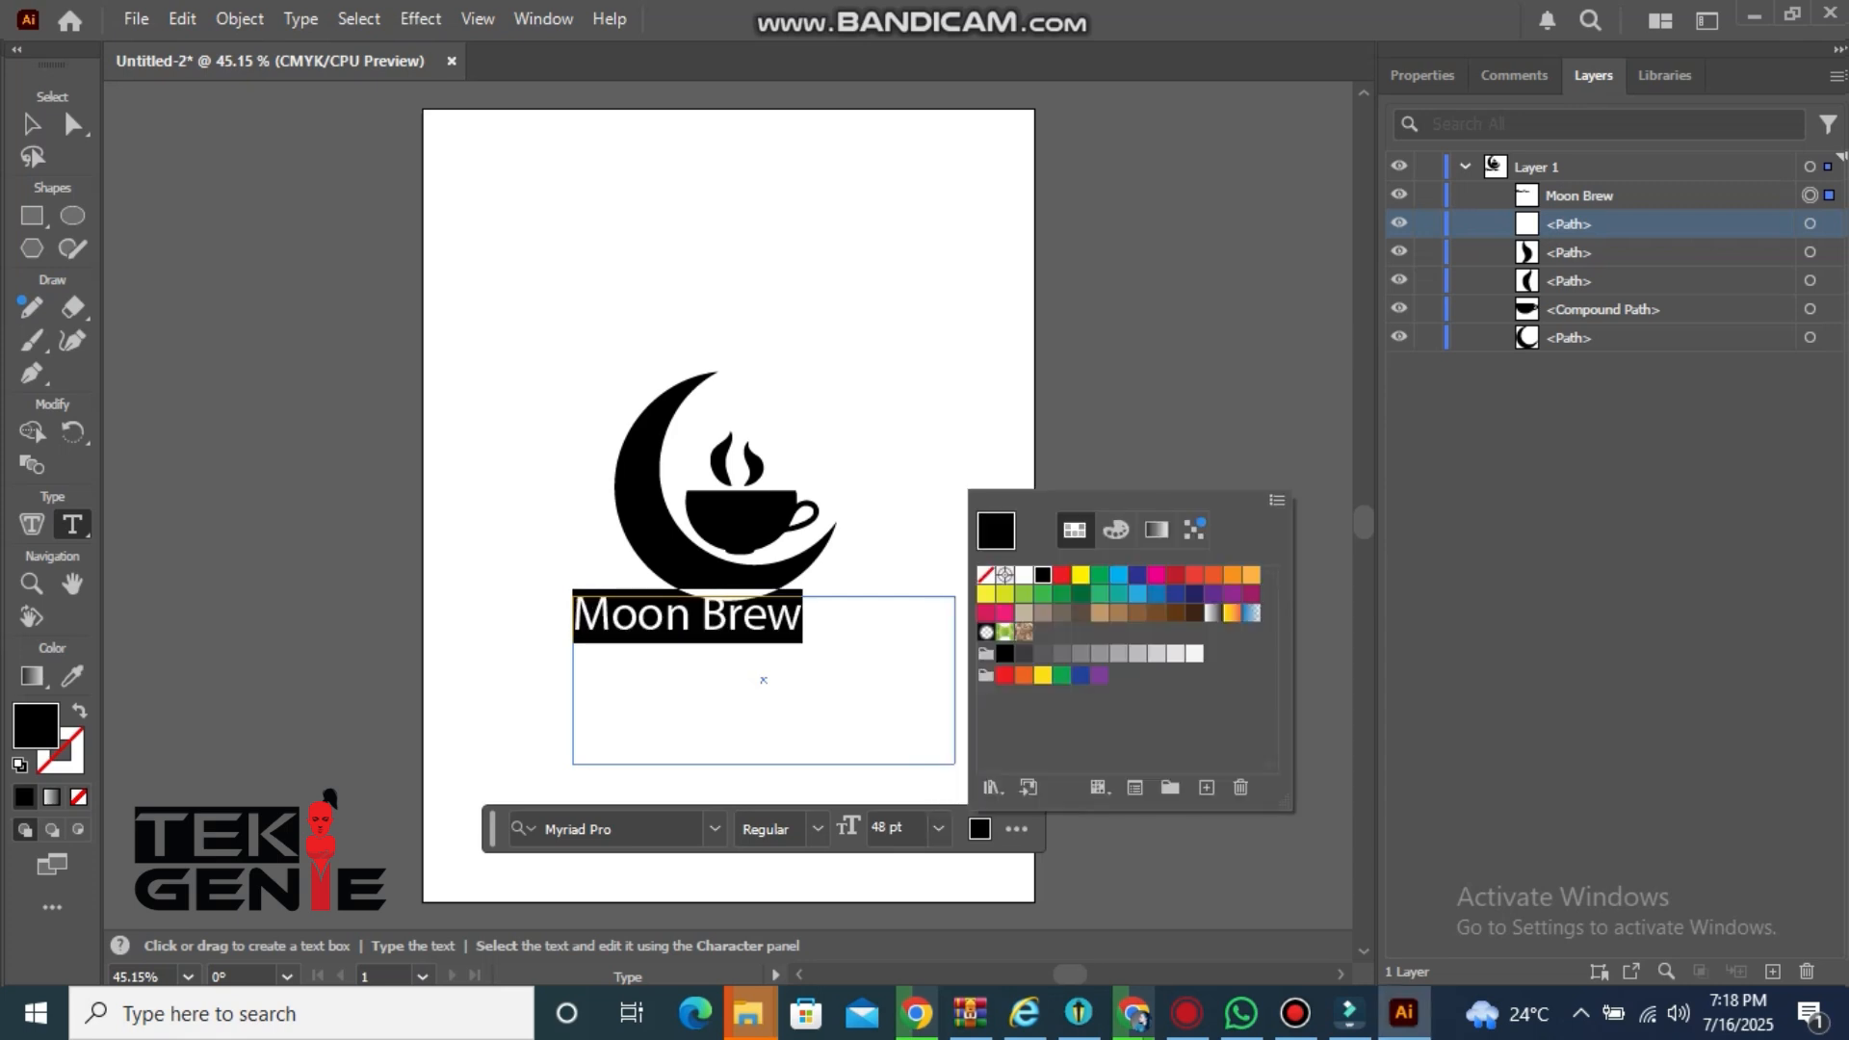
pyautogui.click(1174, 612)
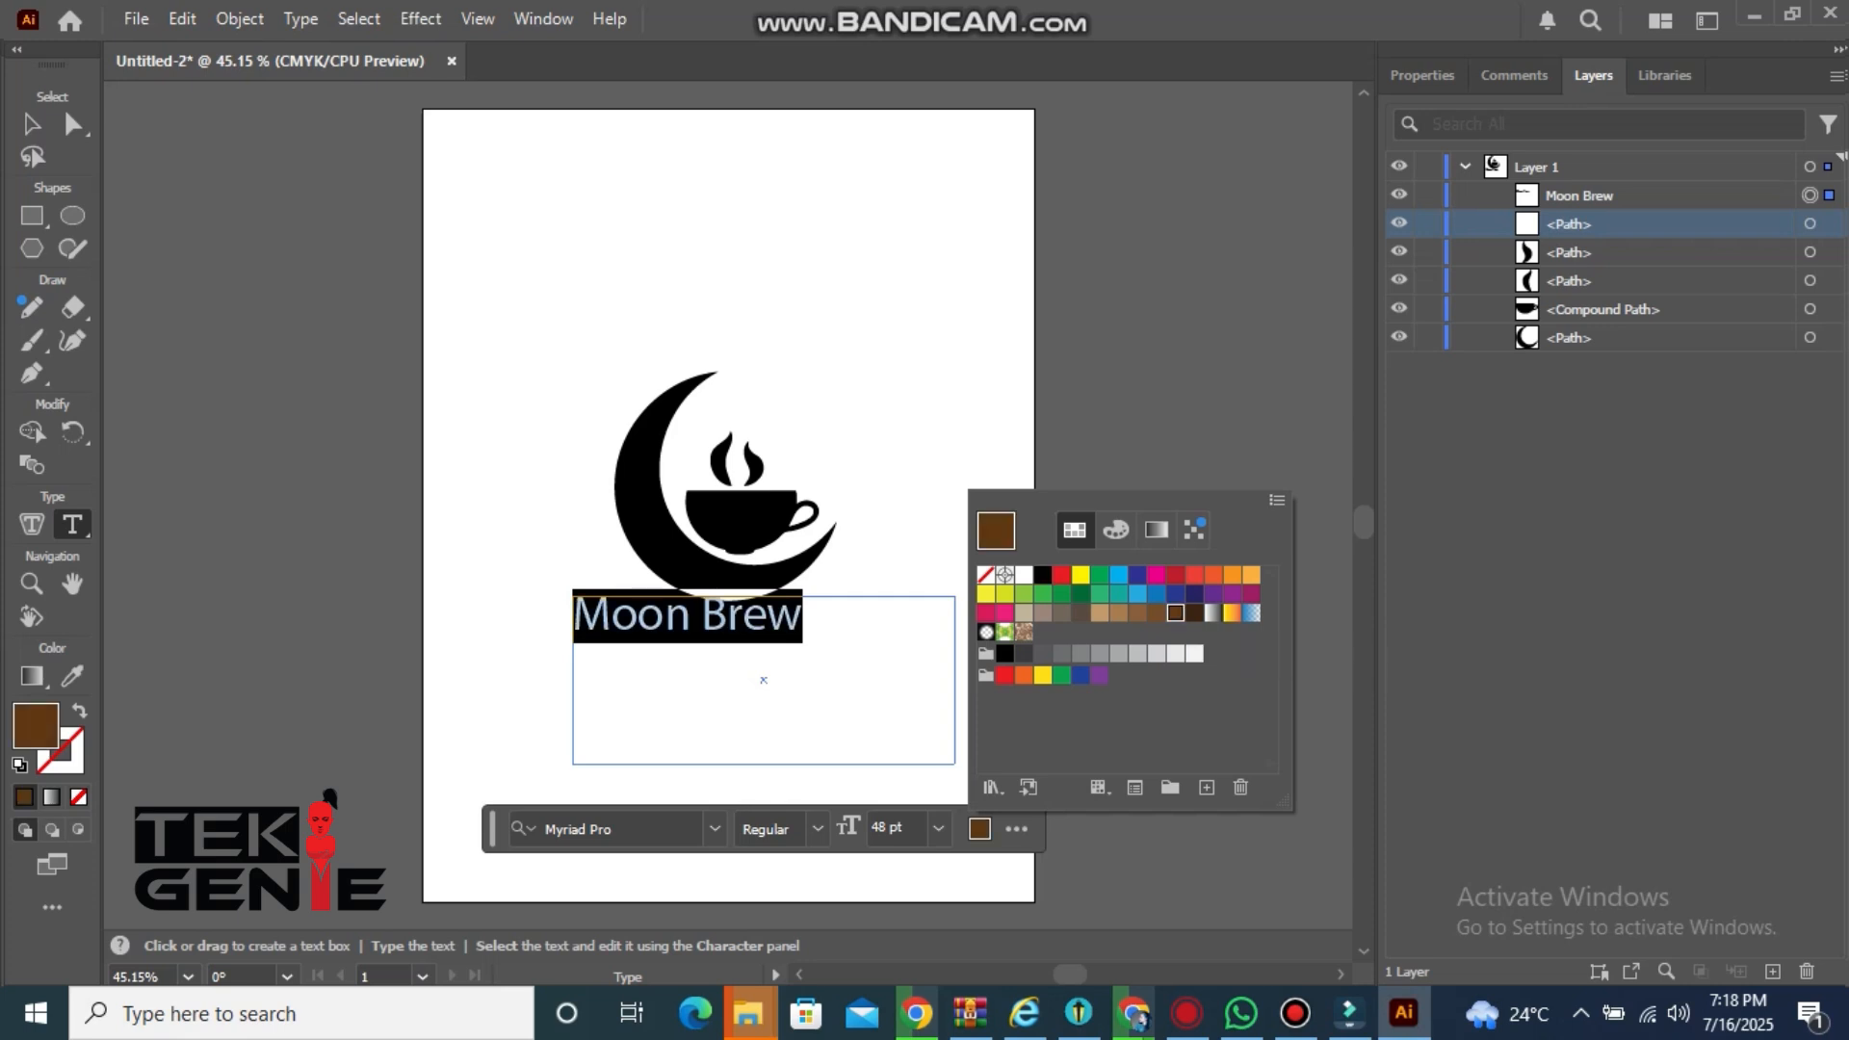
pyautogui.click(715, 829)
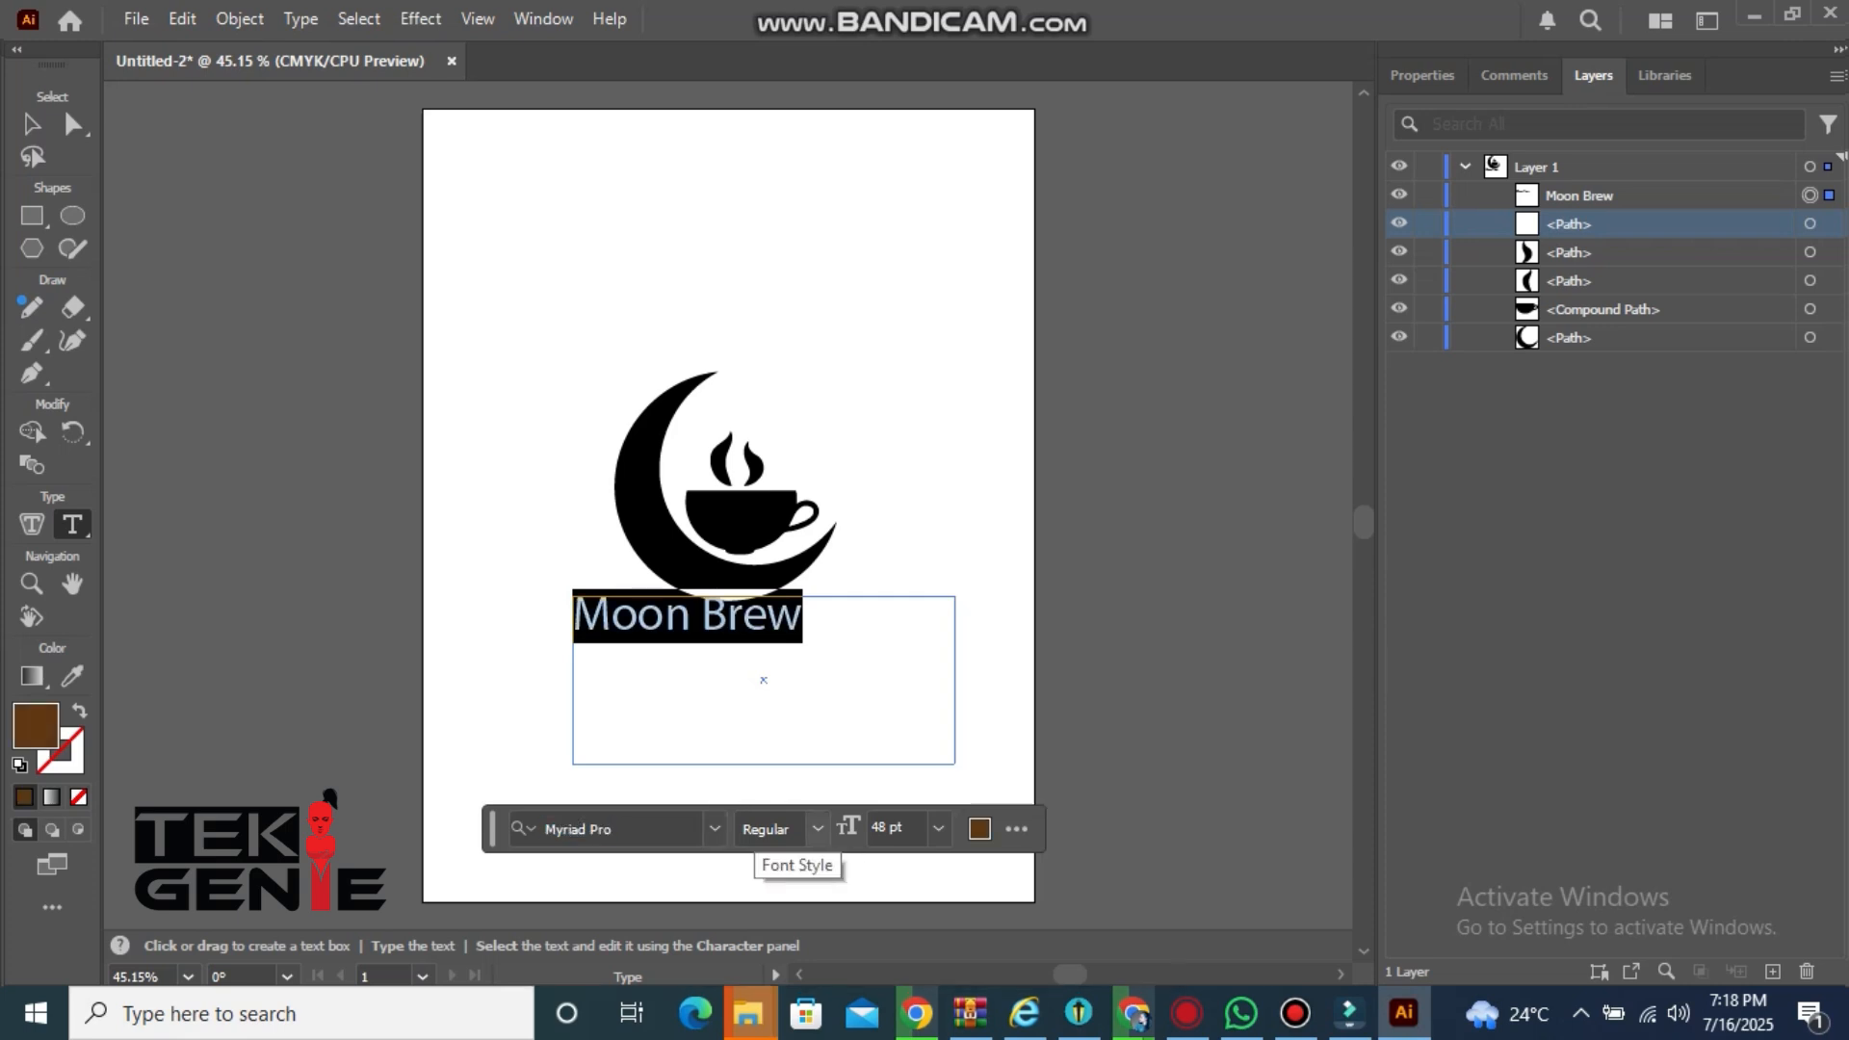
pyautogui.click(674, 828)
pyautogui.click(714, 829)
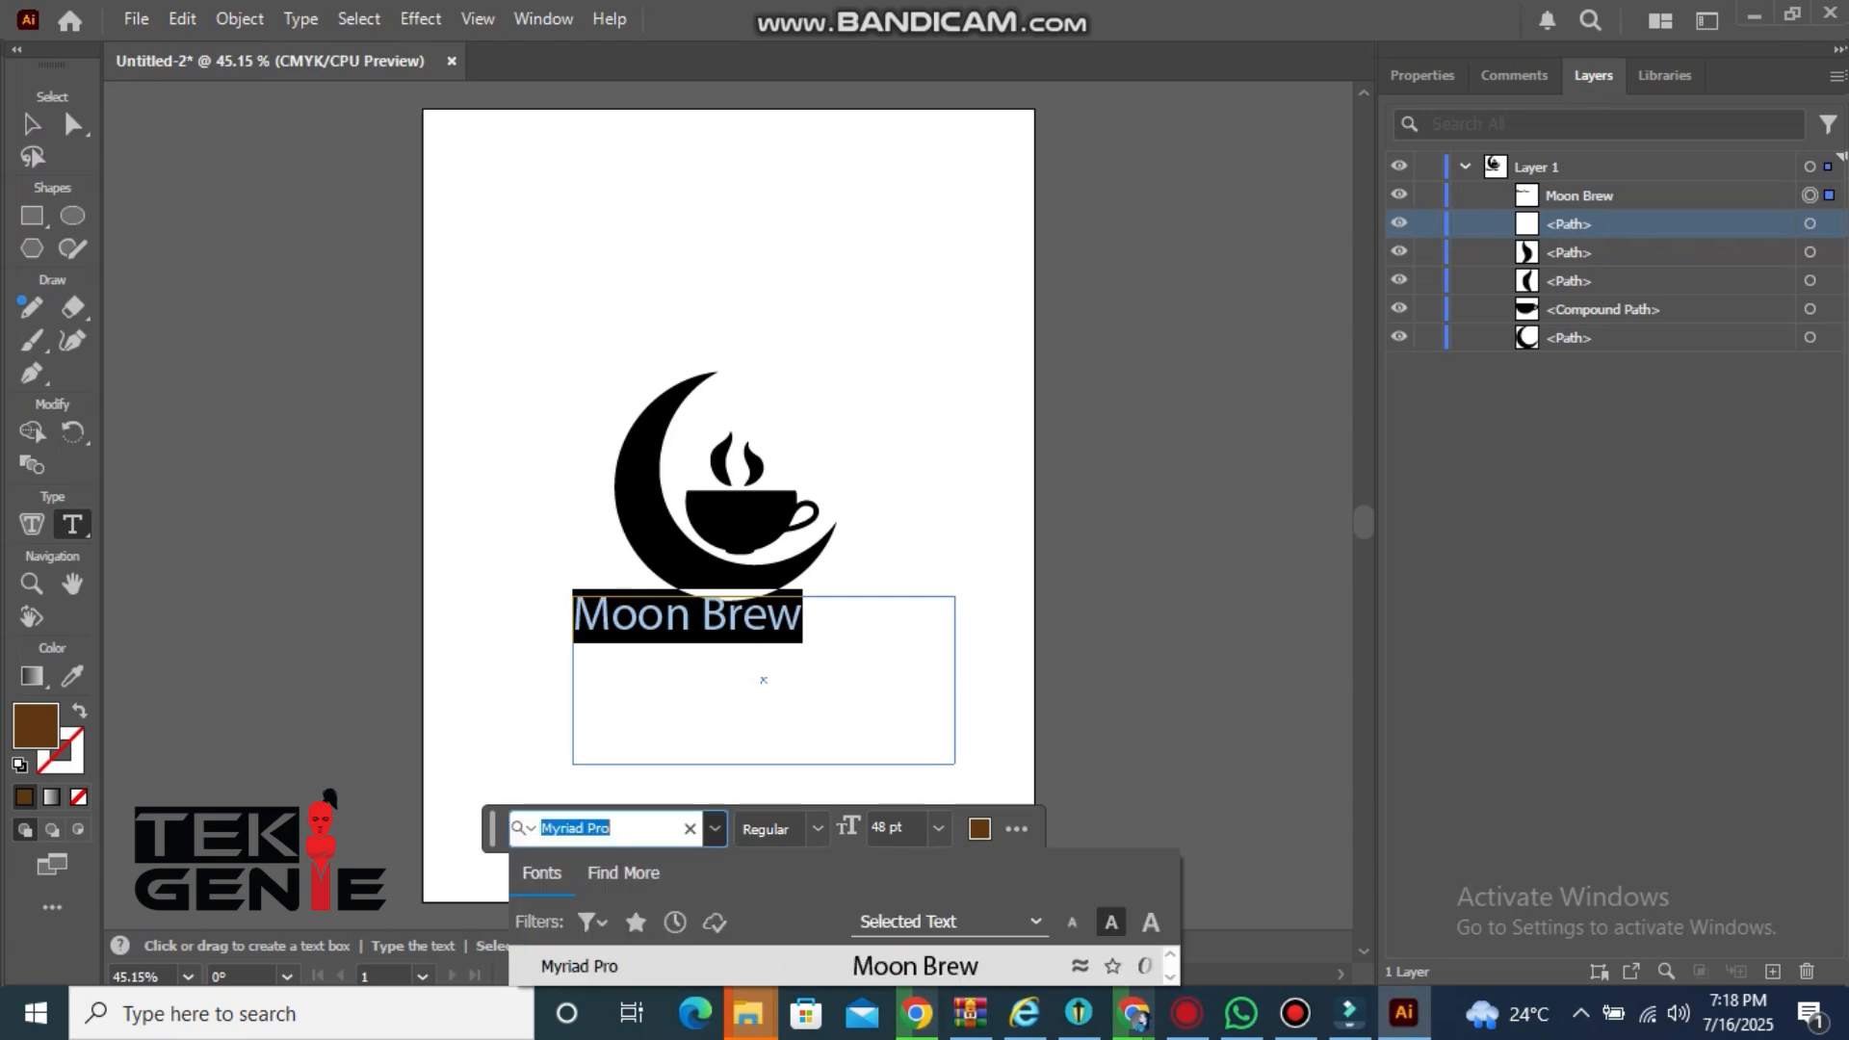
pyautogui.press('Down')
pyautogui.press('Down')
pyautogui.press('Down')
pyautogui.press('Down')
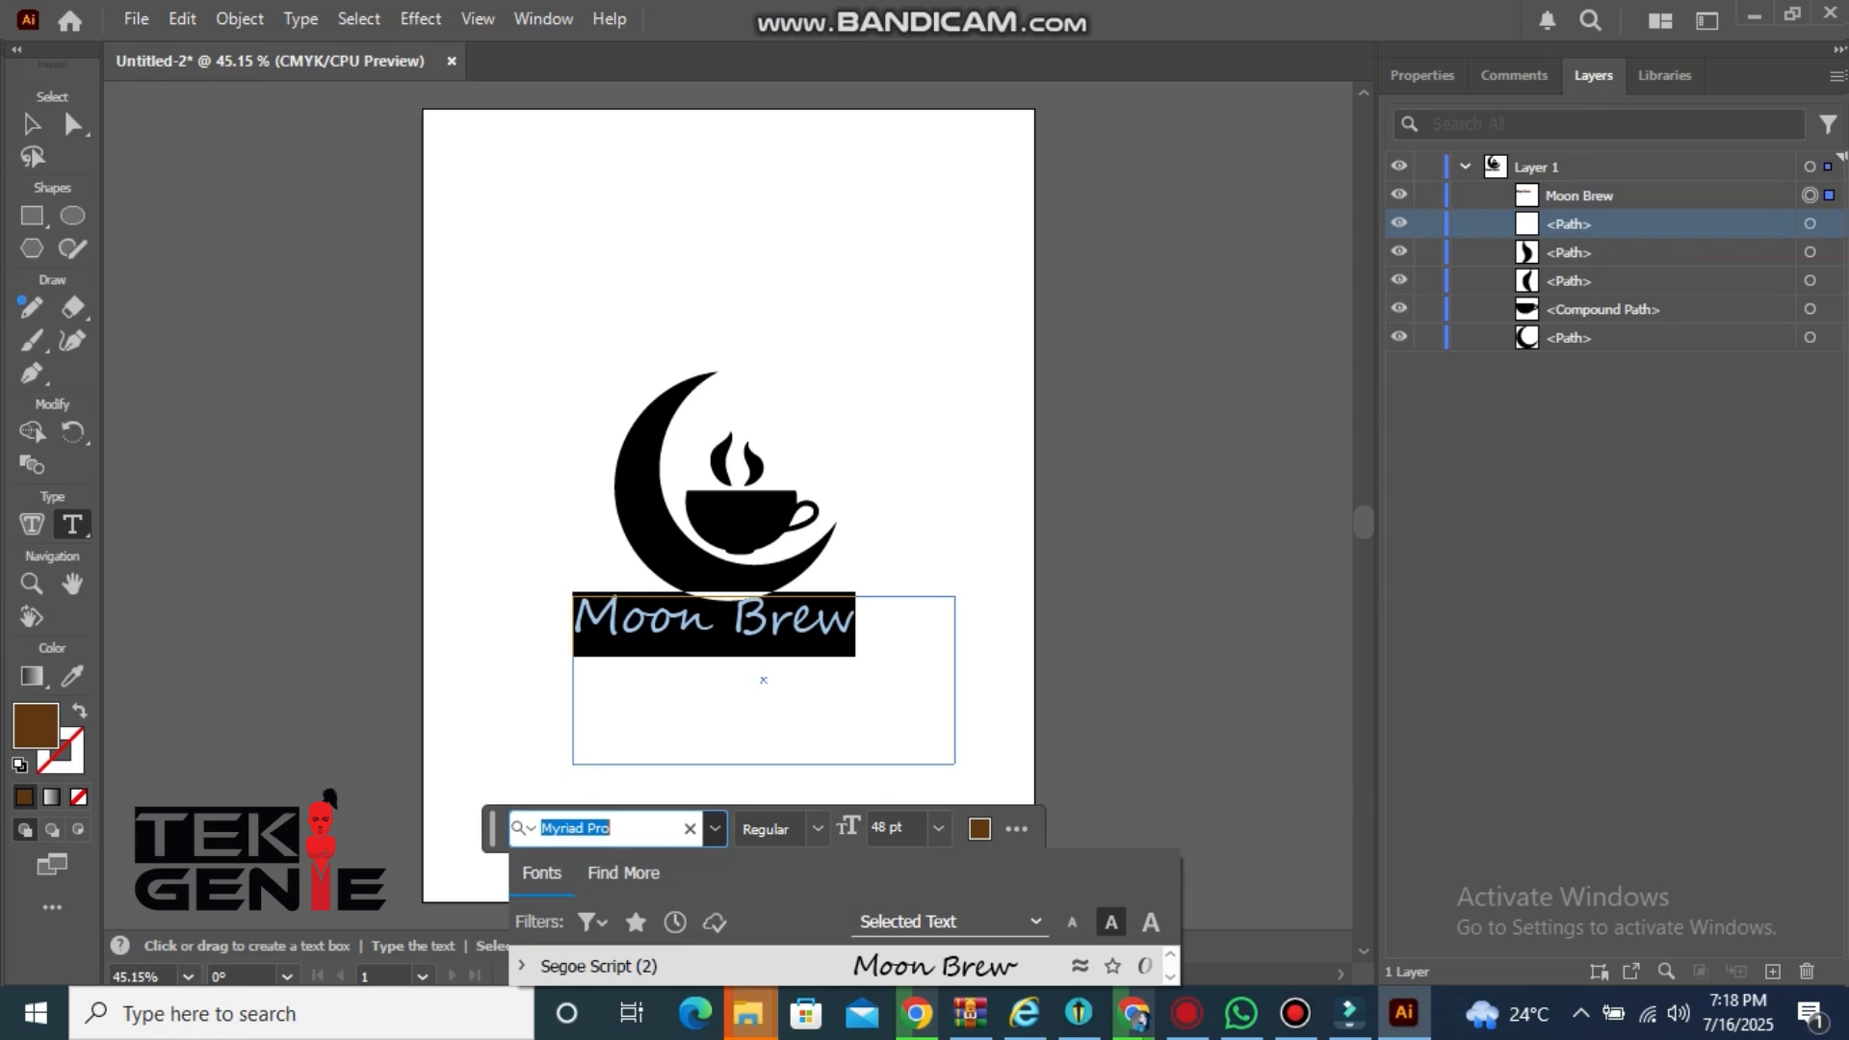
pyautogui.click(802, 619)
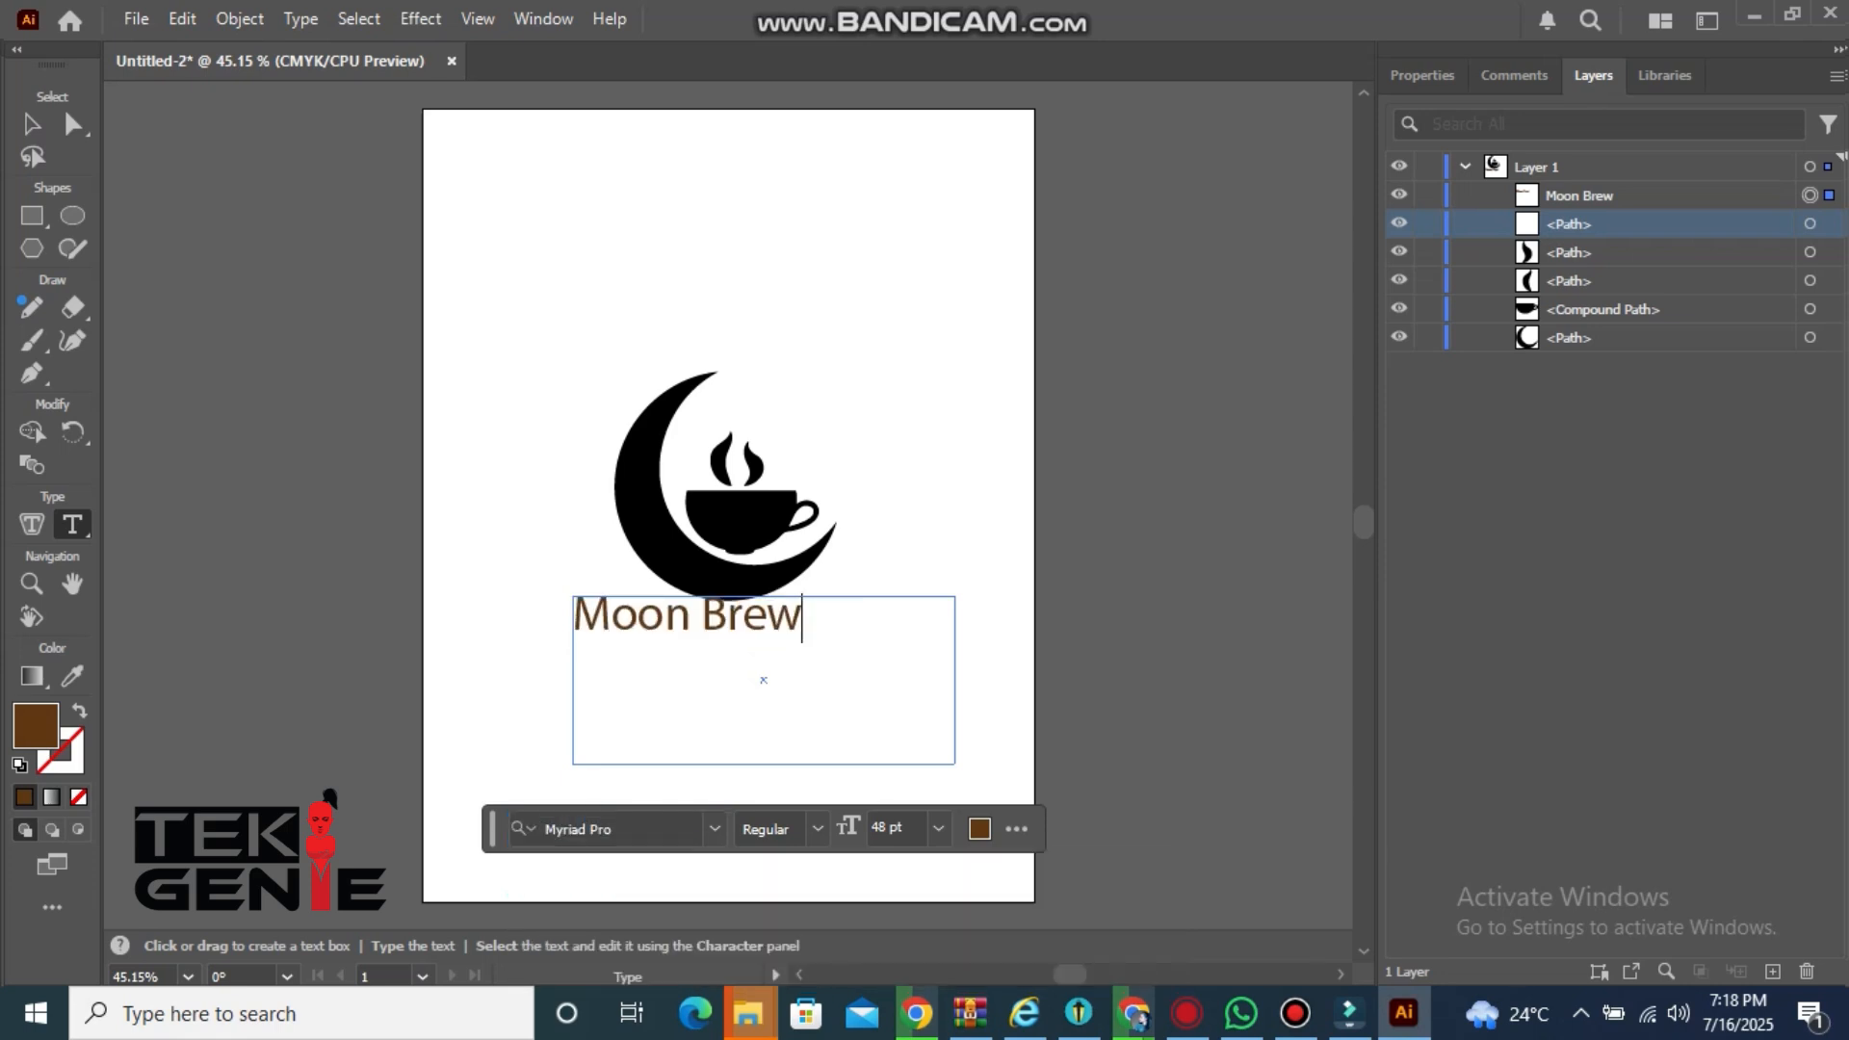
pyautogui.click(714, 828)
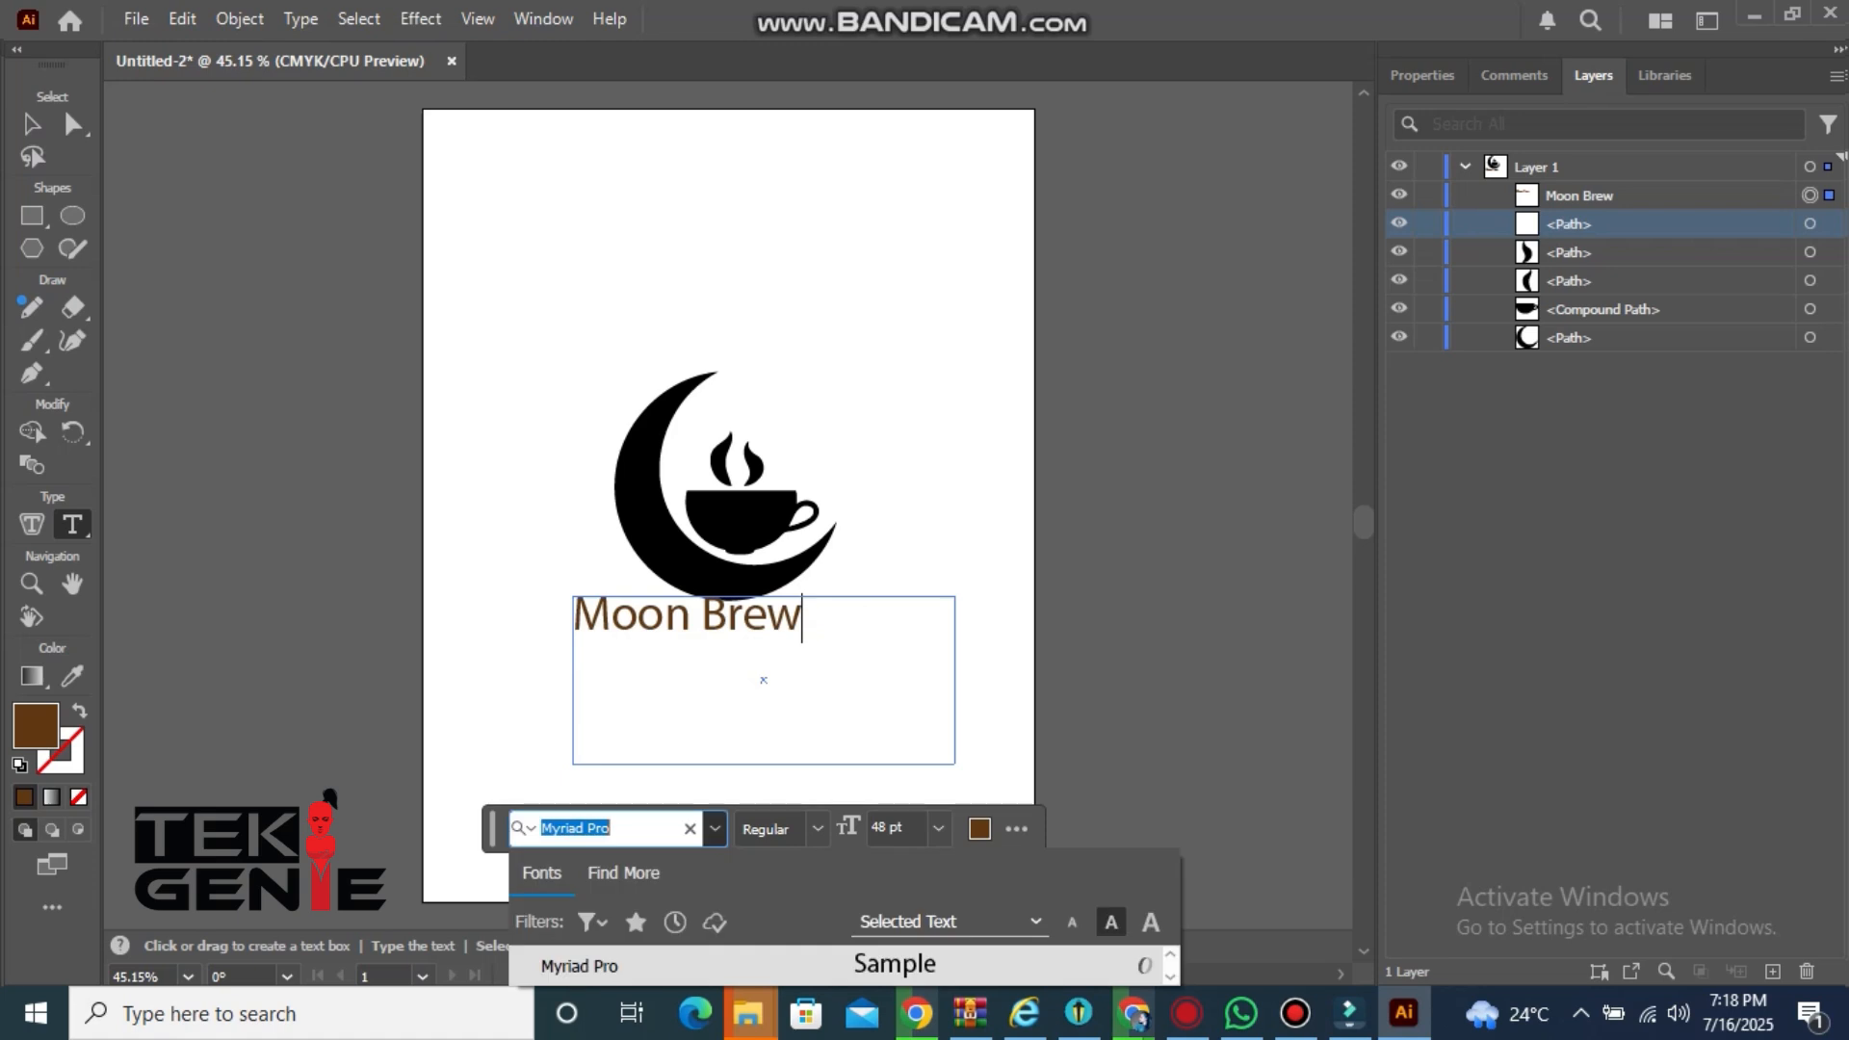
pyautogui.press('Down')
pyautogui.press('Down')
pyautogui.press('Down')
pyautogui.press('Down')
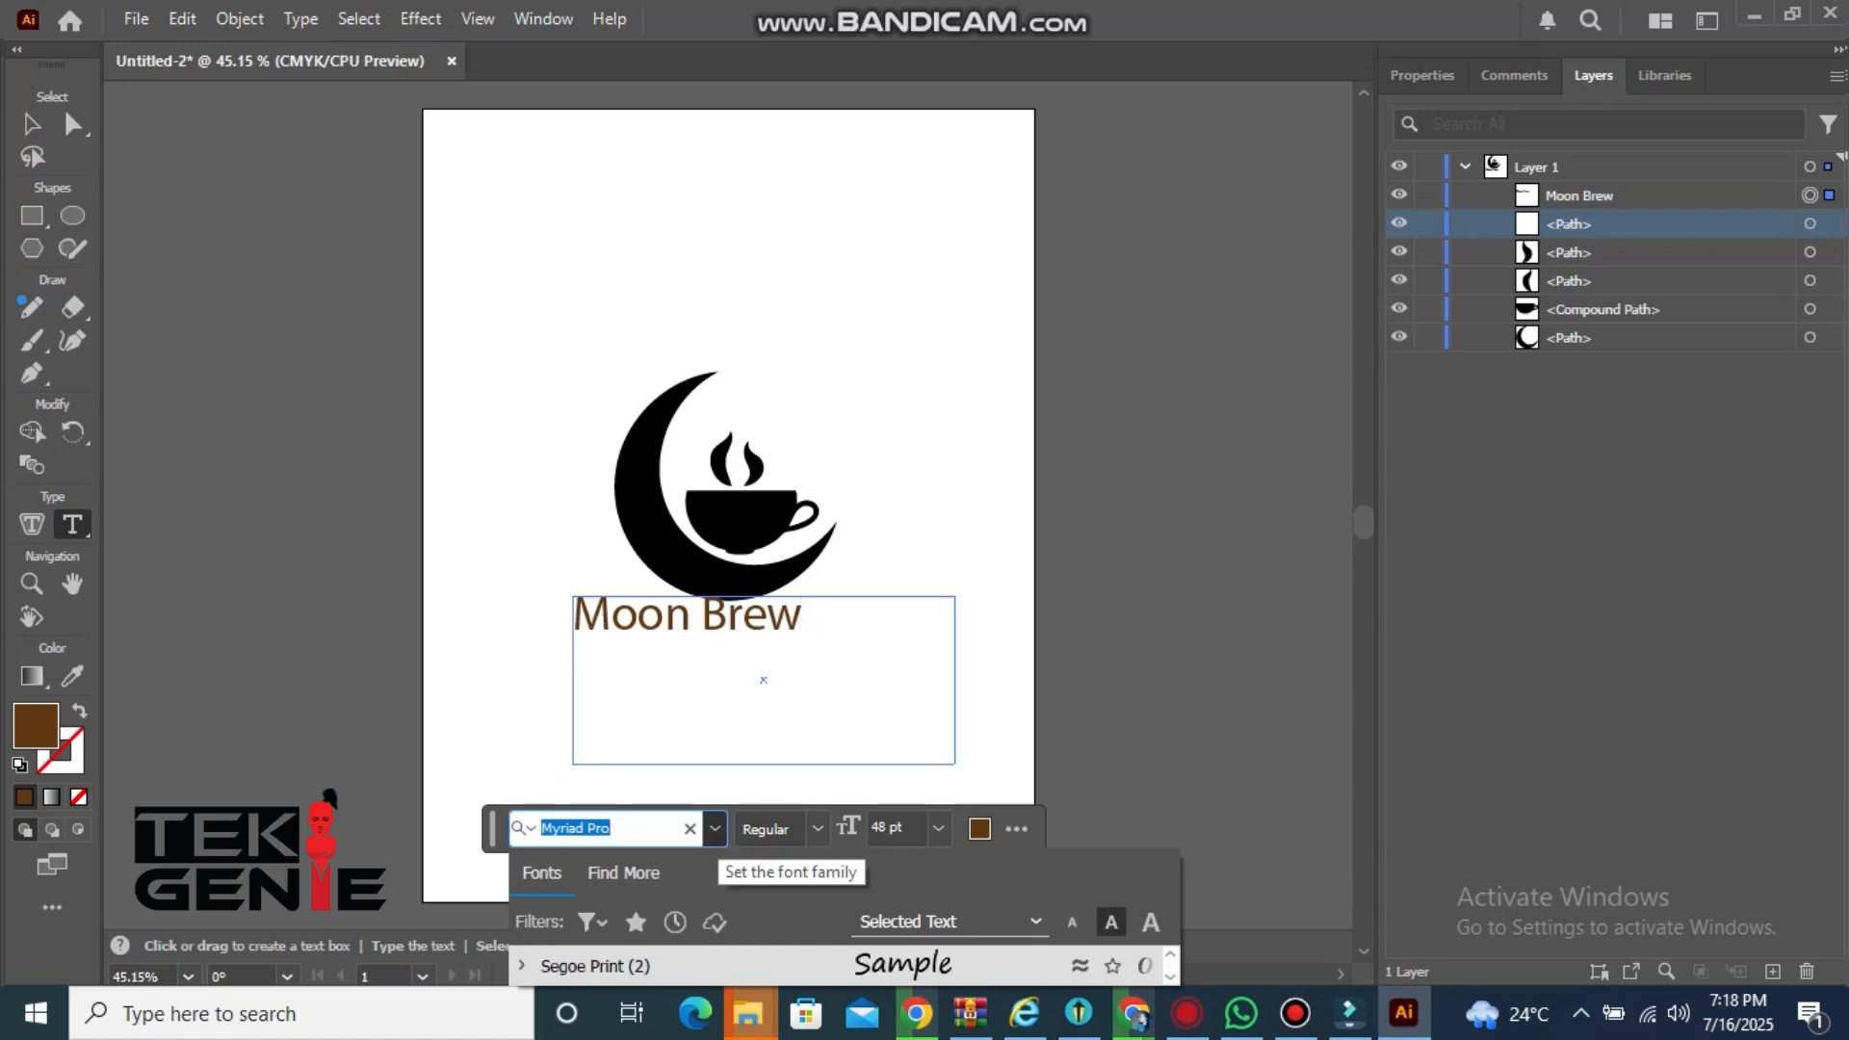
pyautogui.press('Escape')
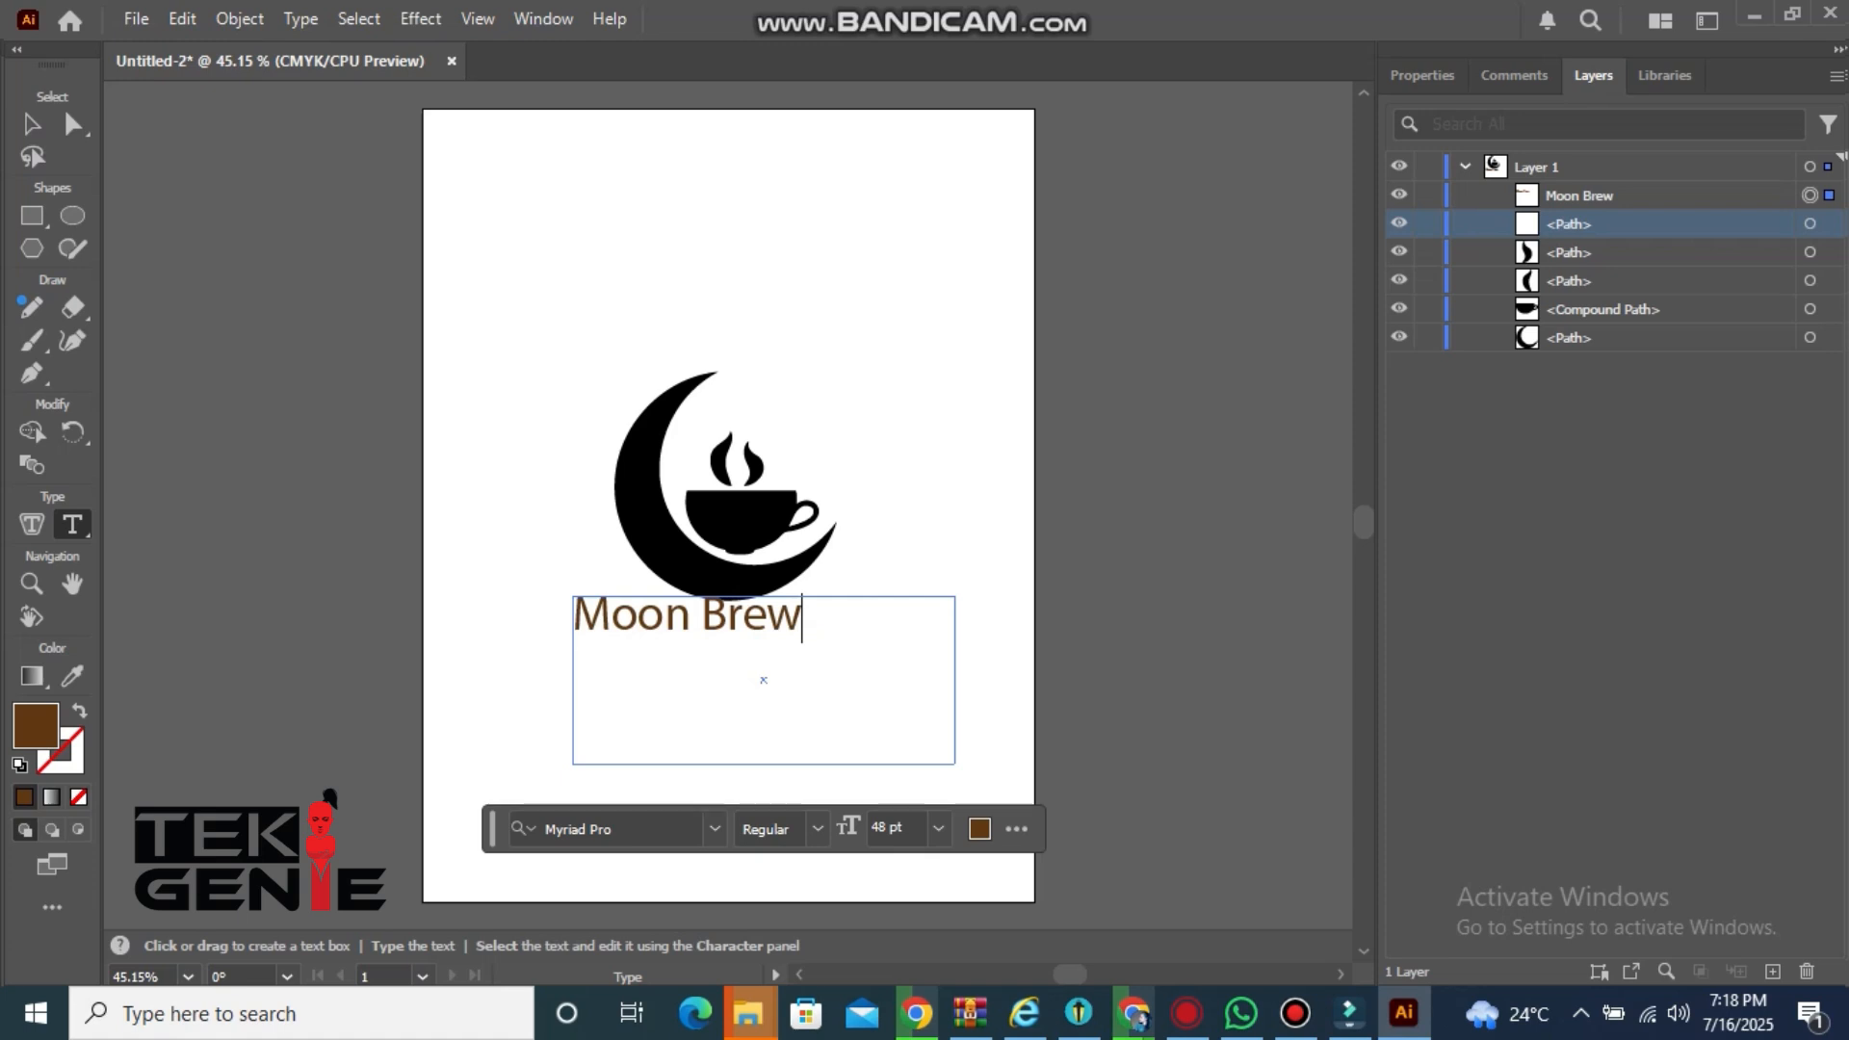
# Extend the text so it reads Moon Brew Coffee
pyautogui.write('V')
pyautogui.press('BackSpace')
pyautogui.write('Coffee')
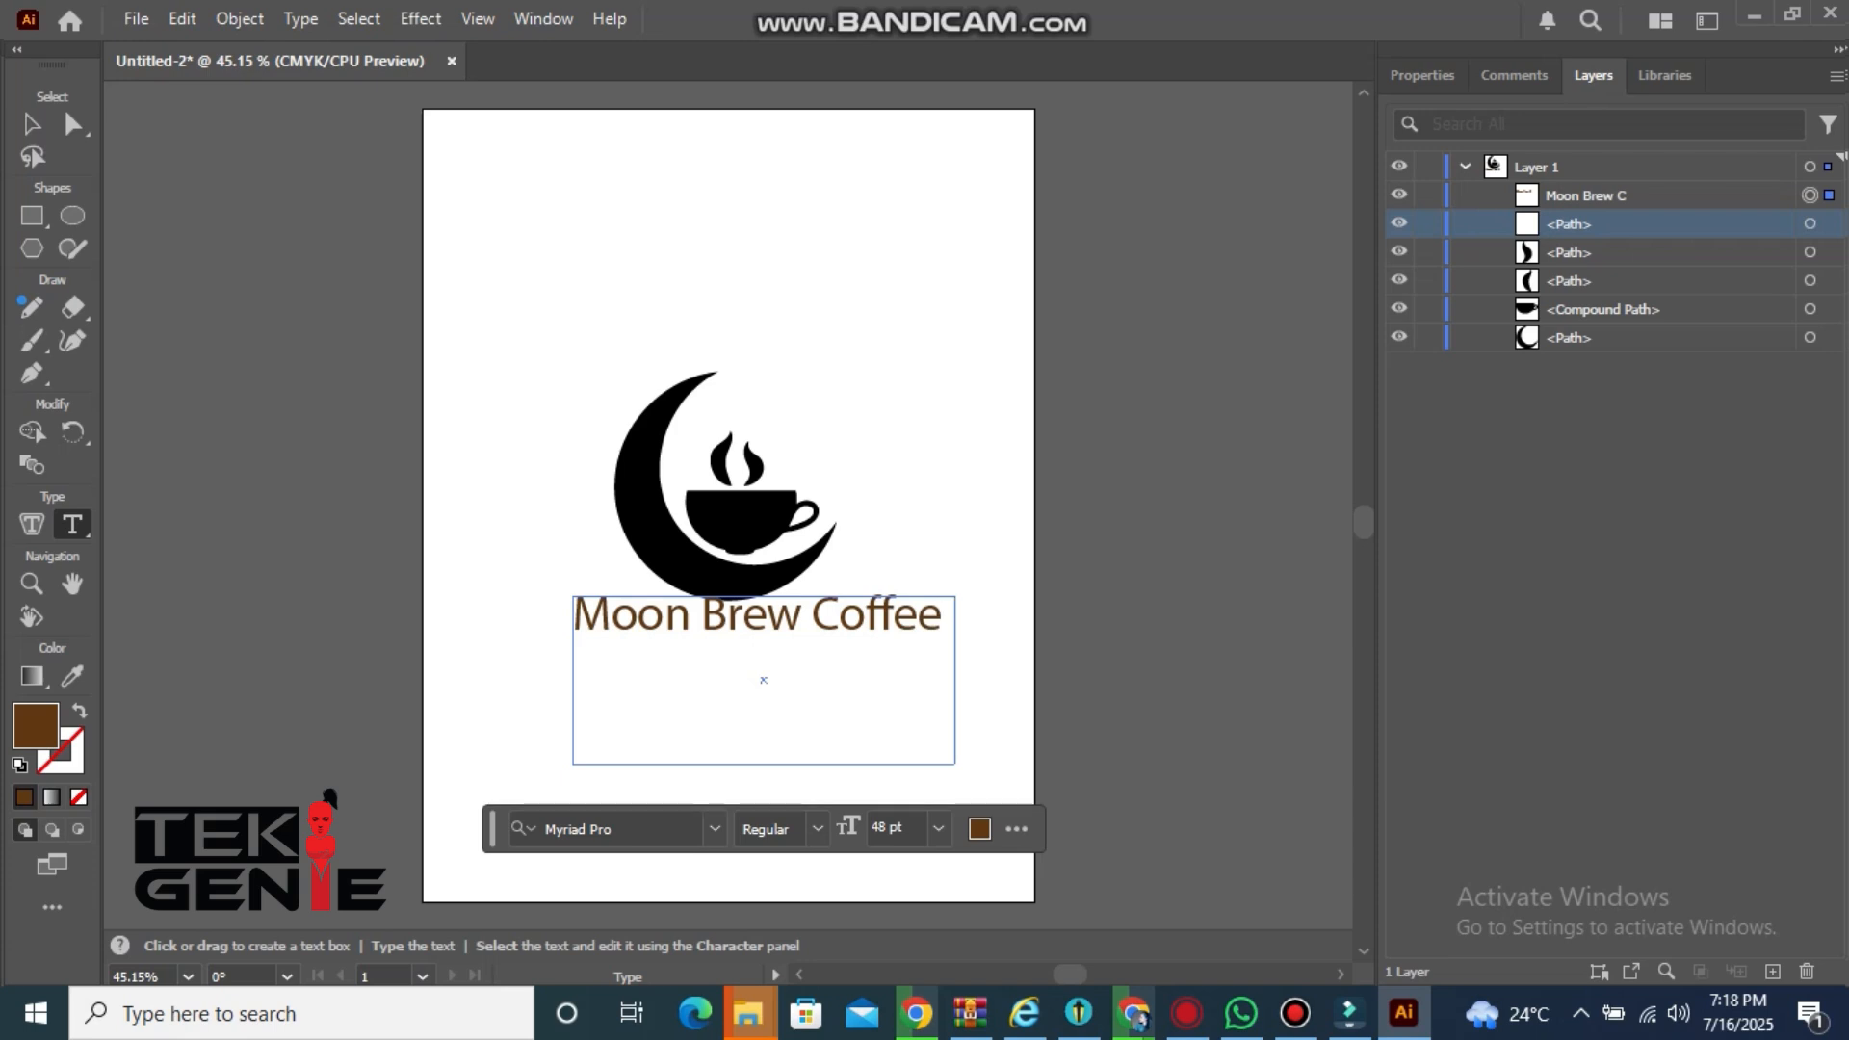
# Select the whole Moon Brew Coffee text and set its font to Segoe Script
pyautogui.hotkey('shift', 'Left')
pyautogui.hotkey('shift', 'Left')
pyautogui.hotkey('shift', 'Left')
pyautogui.hotkey('shift', 'Left')
pyautogui.hotkey('shift', 'Left')
pyautogui.hotkey('shift', 'Left')
pyautogui.hotkey('shift', 'Left')
pyautogui.hotkey('shift', 'Left')
pyautogui.hotkey('shift', 'Left')
pyautogui.hotkey('shift', 'Left')
pyautogui.hotkey('shift', 'Left')
pyautogui.hotkey('shift', 'Left')
pyautogui.hotkey('shift', 'Left')
pyautogui.hotkey('shift', 'Left')
pyautogui.hotkey('shift', 'Left')
pyautogui.hotkey('shift', 'Left')
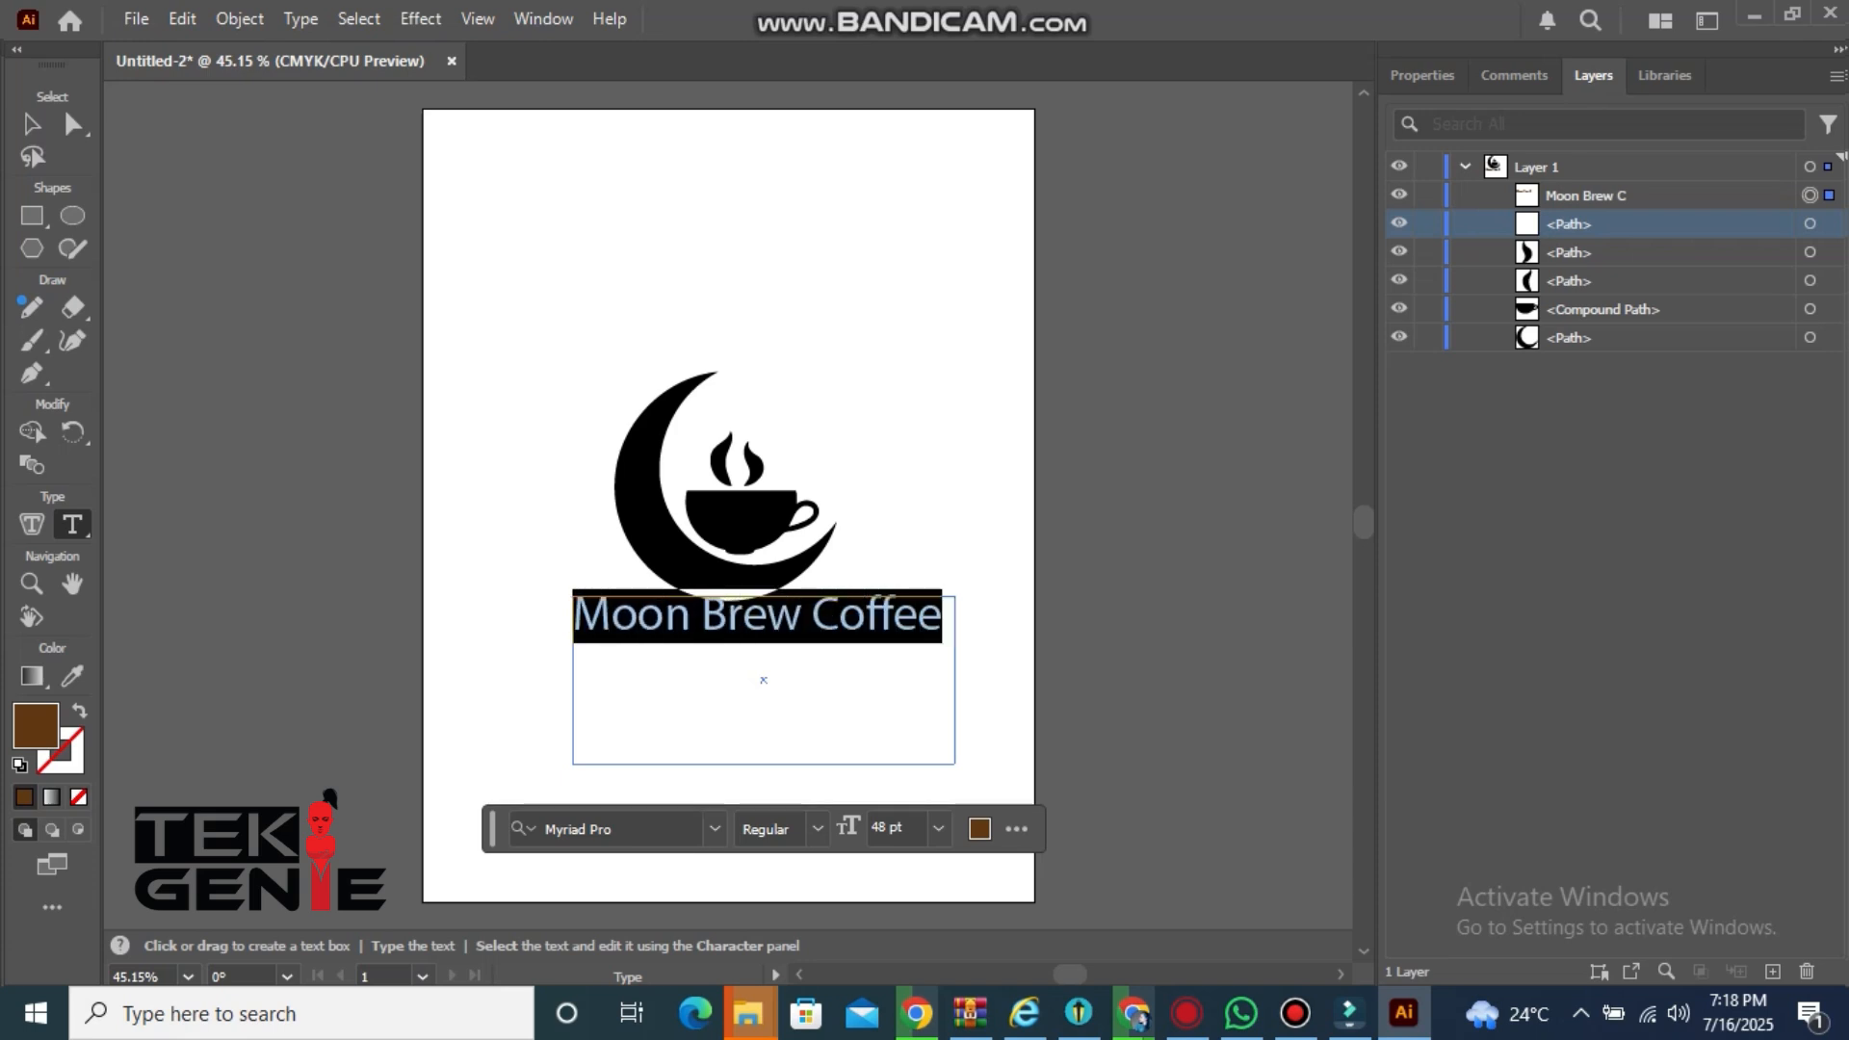
pyautogui.click(715, 828)
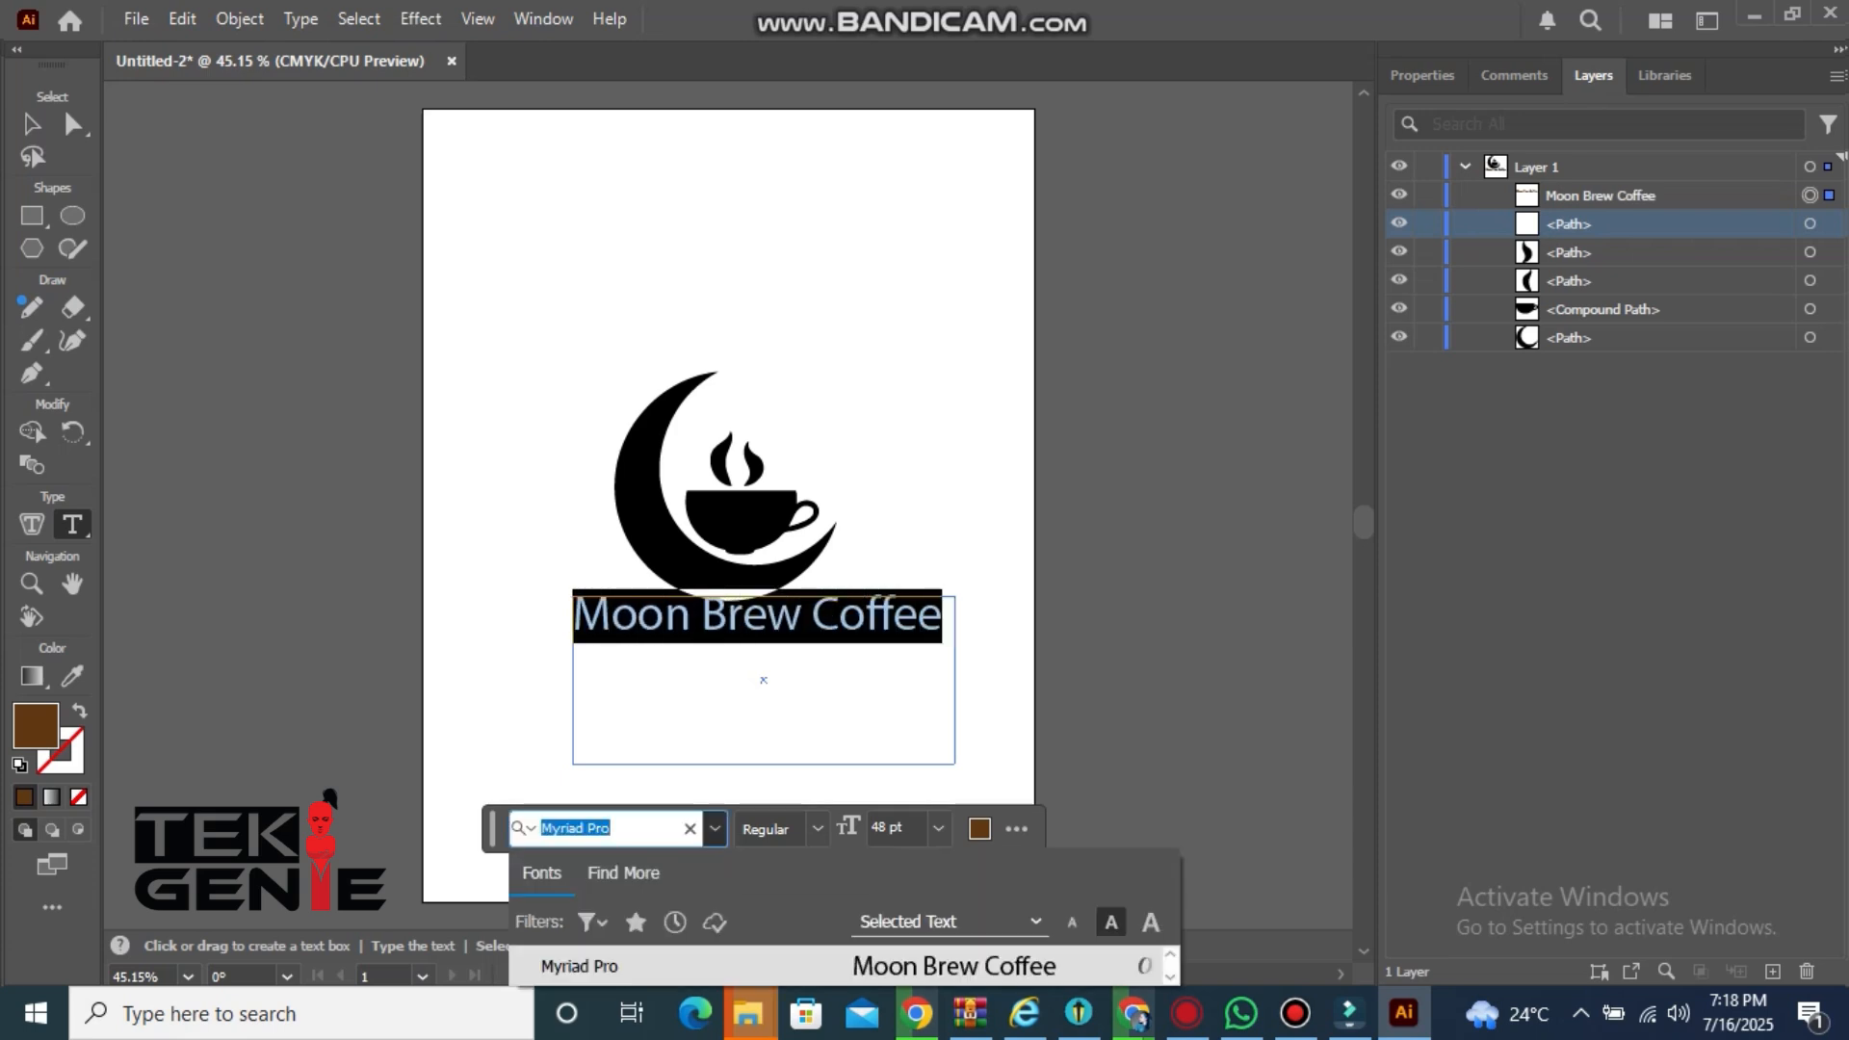
pyautogui.press('Down')
pyautogui.press('Down')
pyautogui.press('Down')
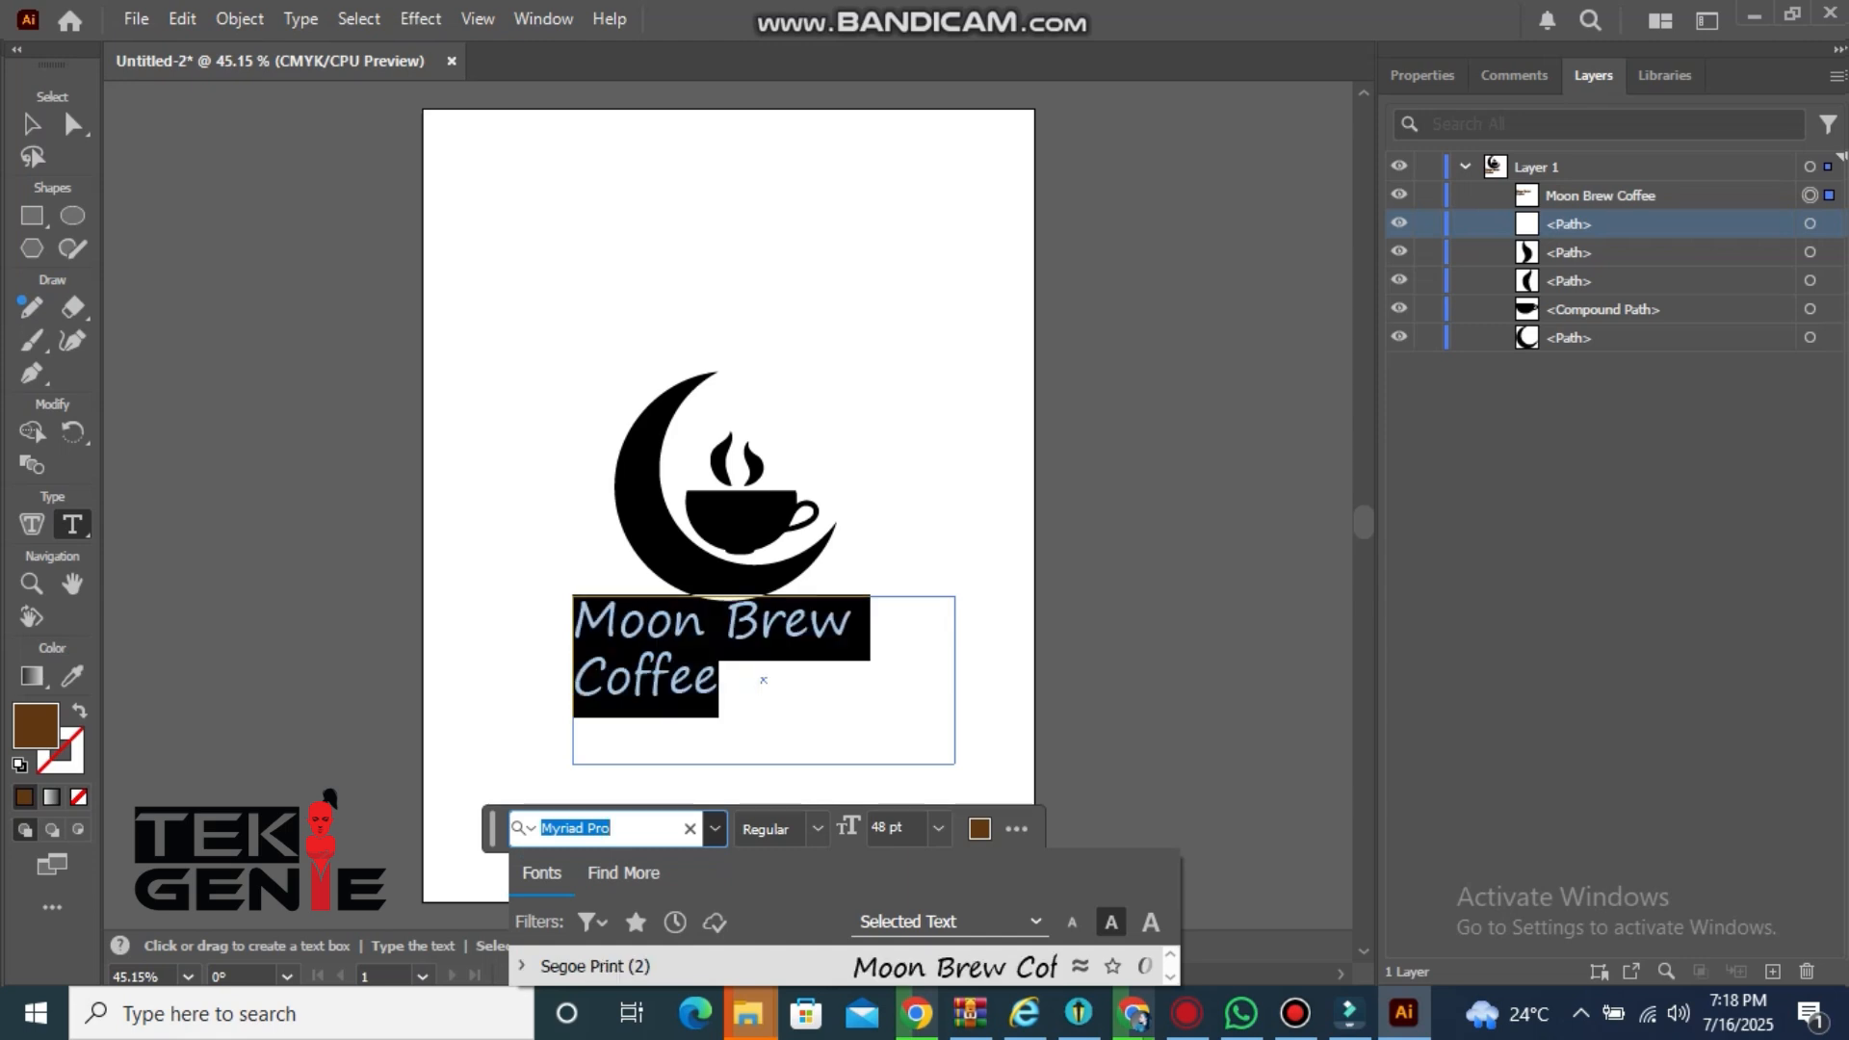
pyautogui.press('Down')
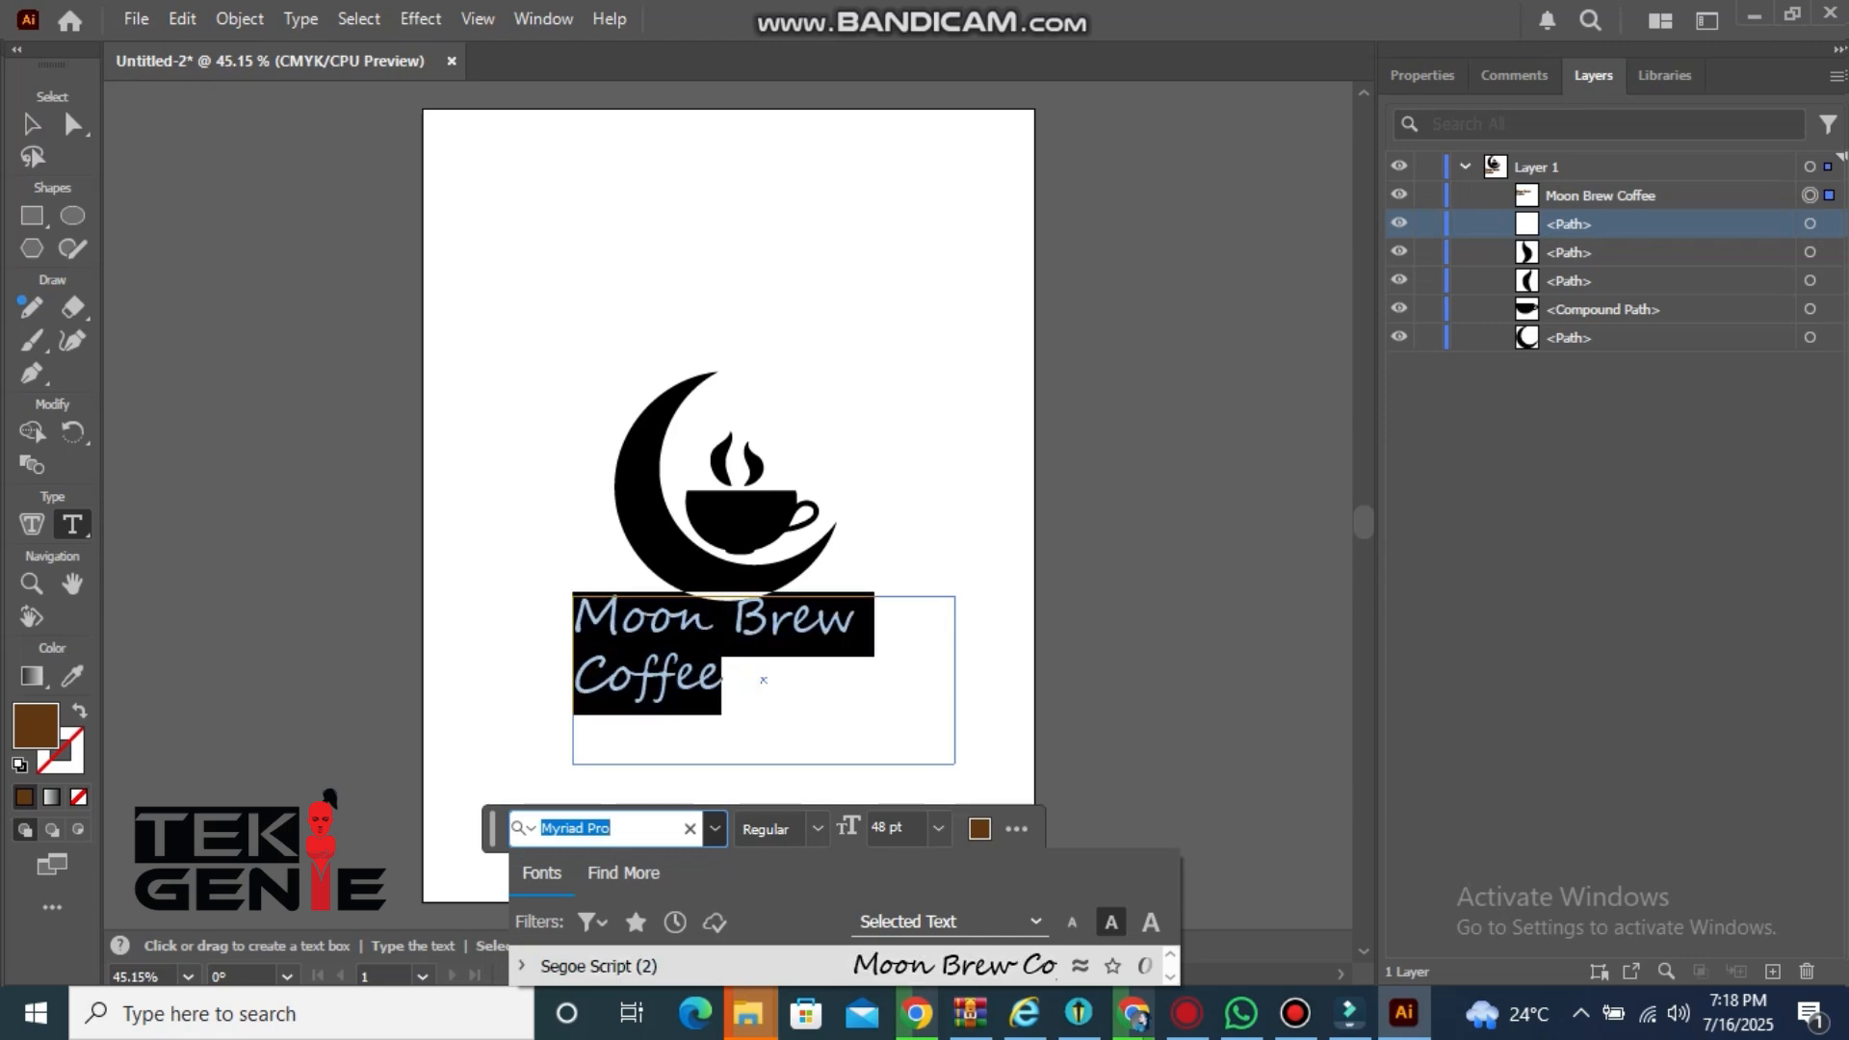
pyautogui.press('Return')
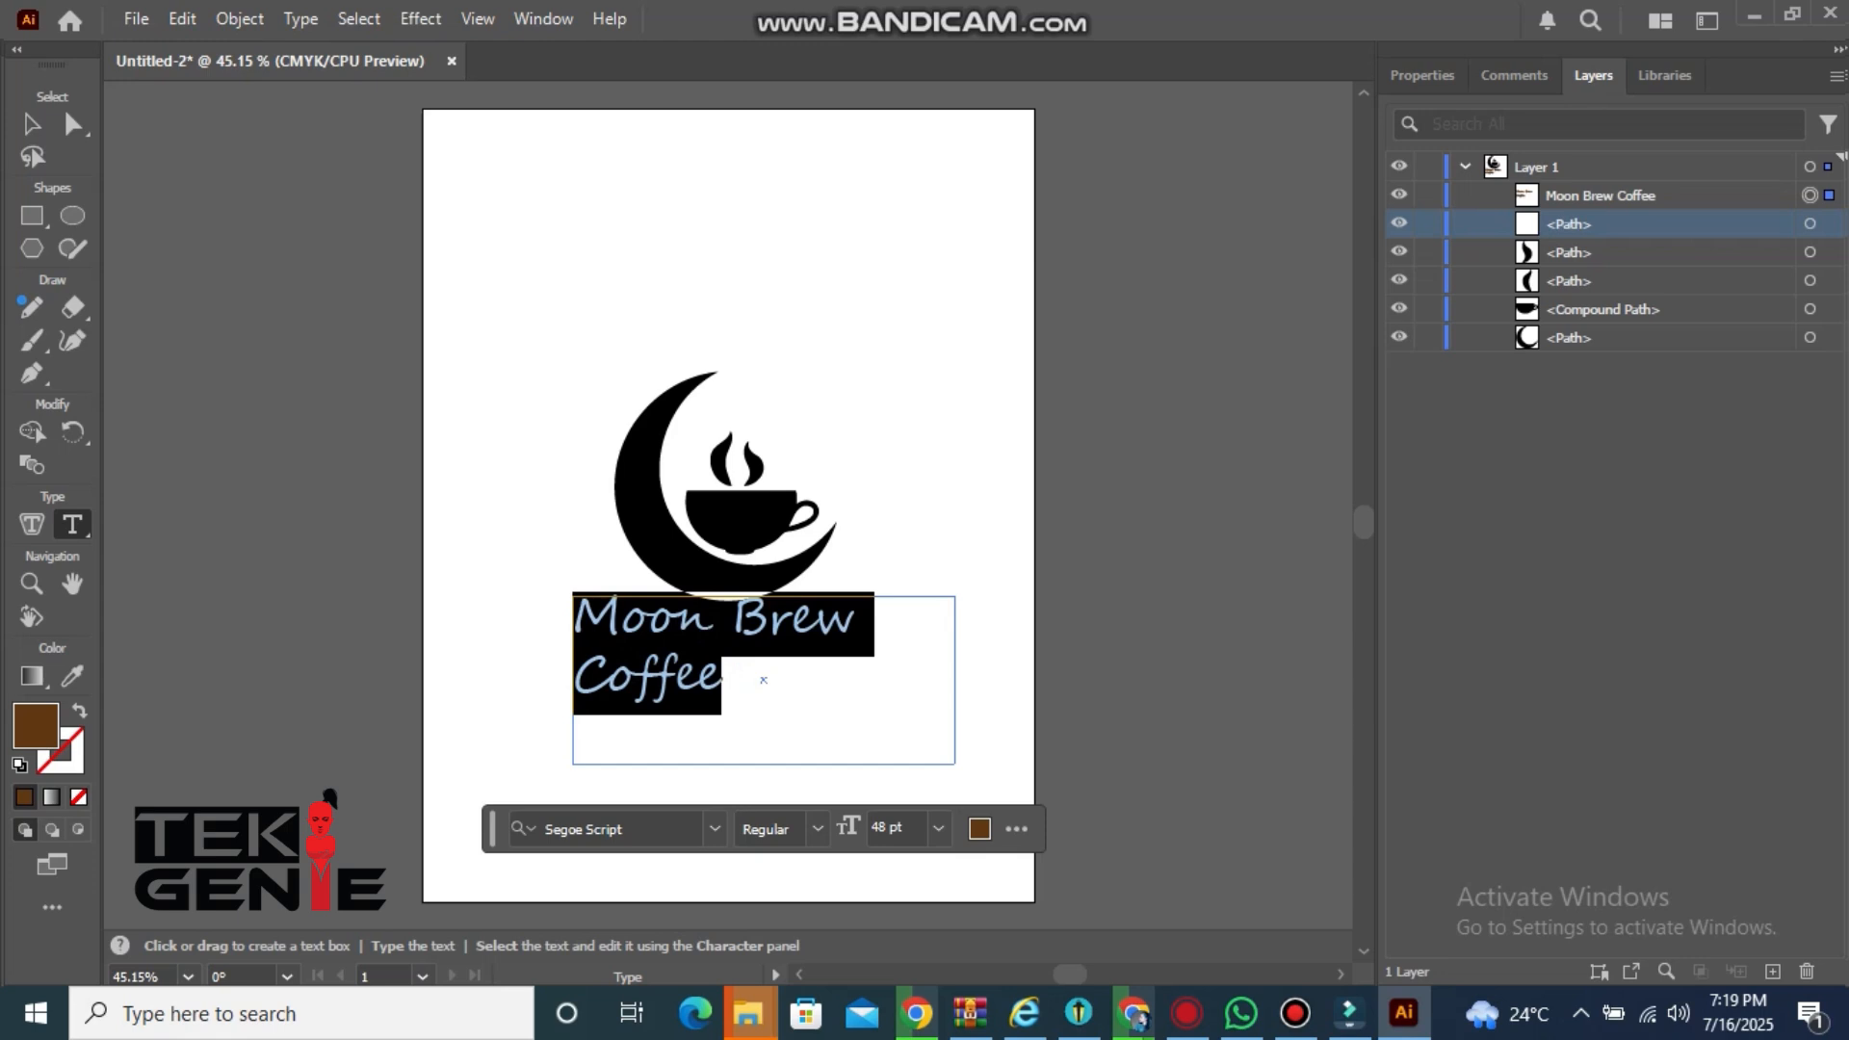
pyautogui.click(725, 678)
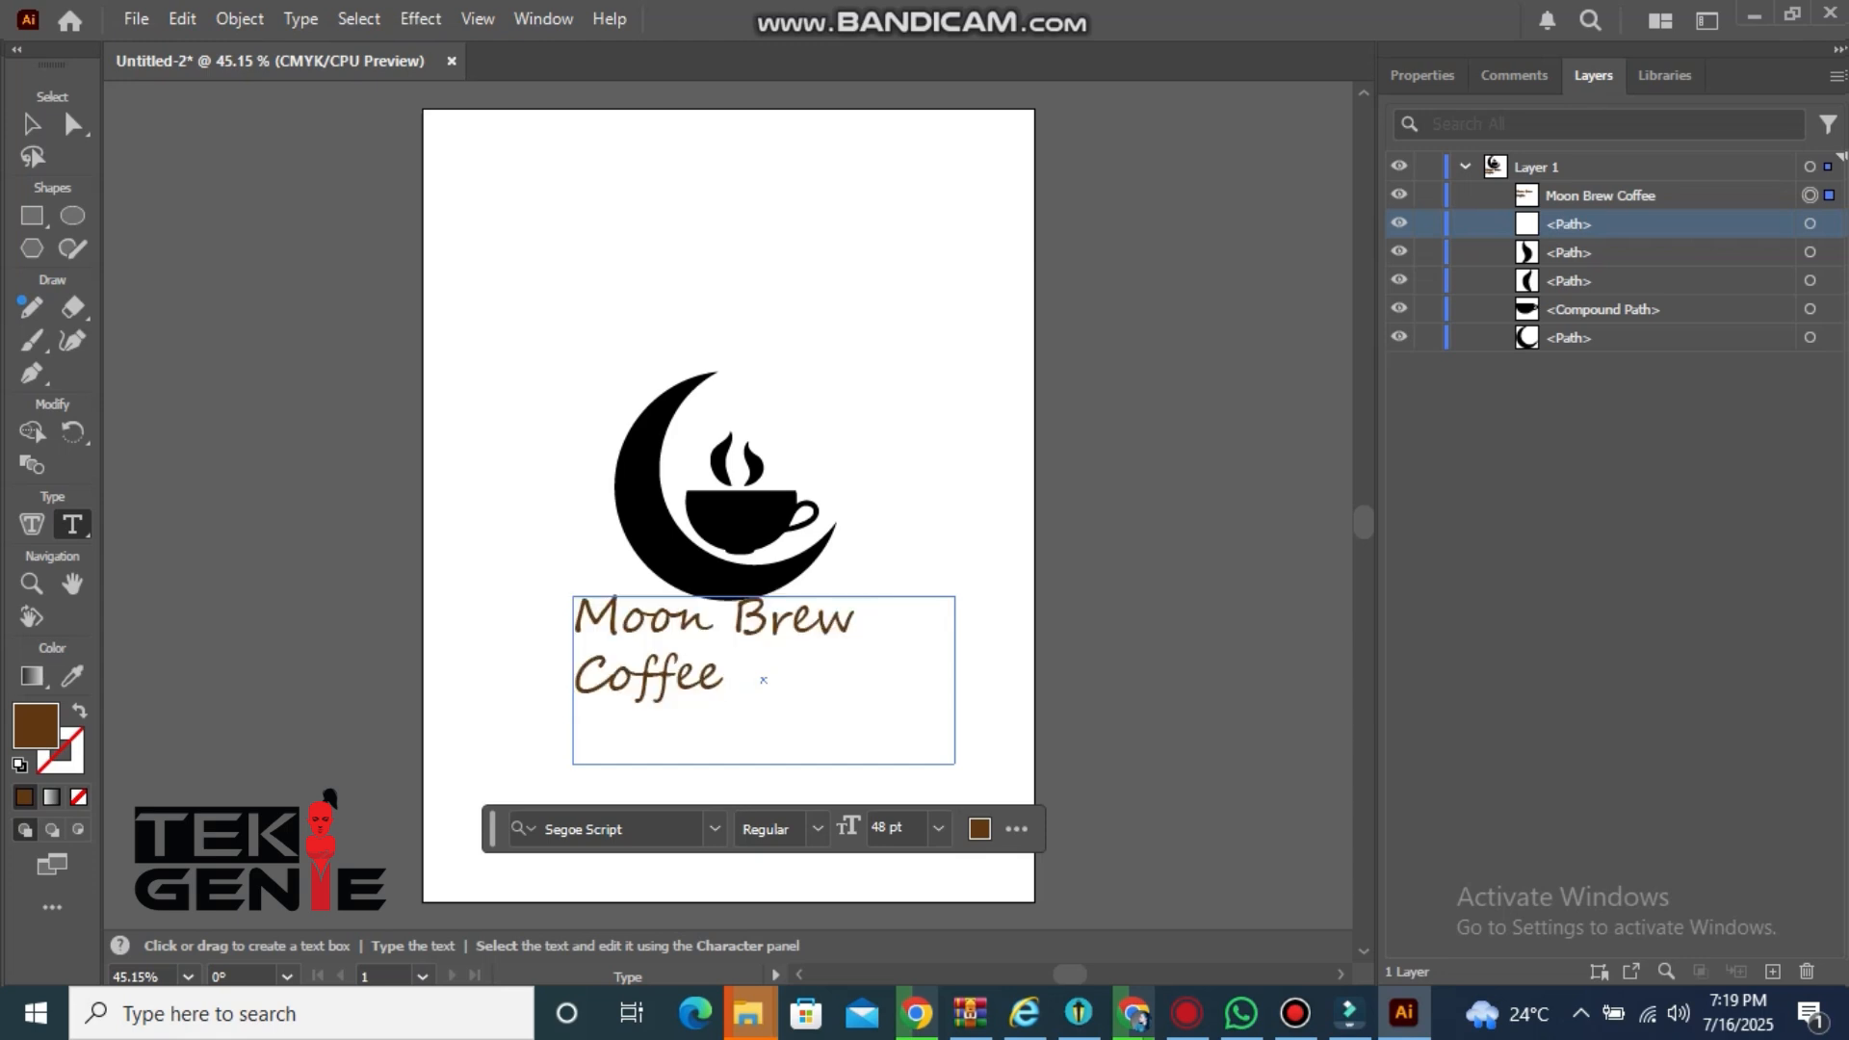
# Move the text box beneath the logo and shrink its height to fit the single line of text
pyautogui.press('Escape')
pyautogui.moveTo(573, 679); pyautogui.dragTo(486, 679)
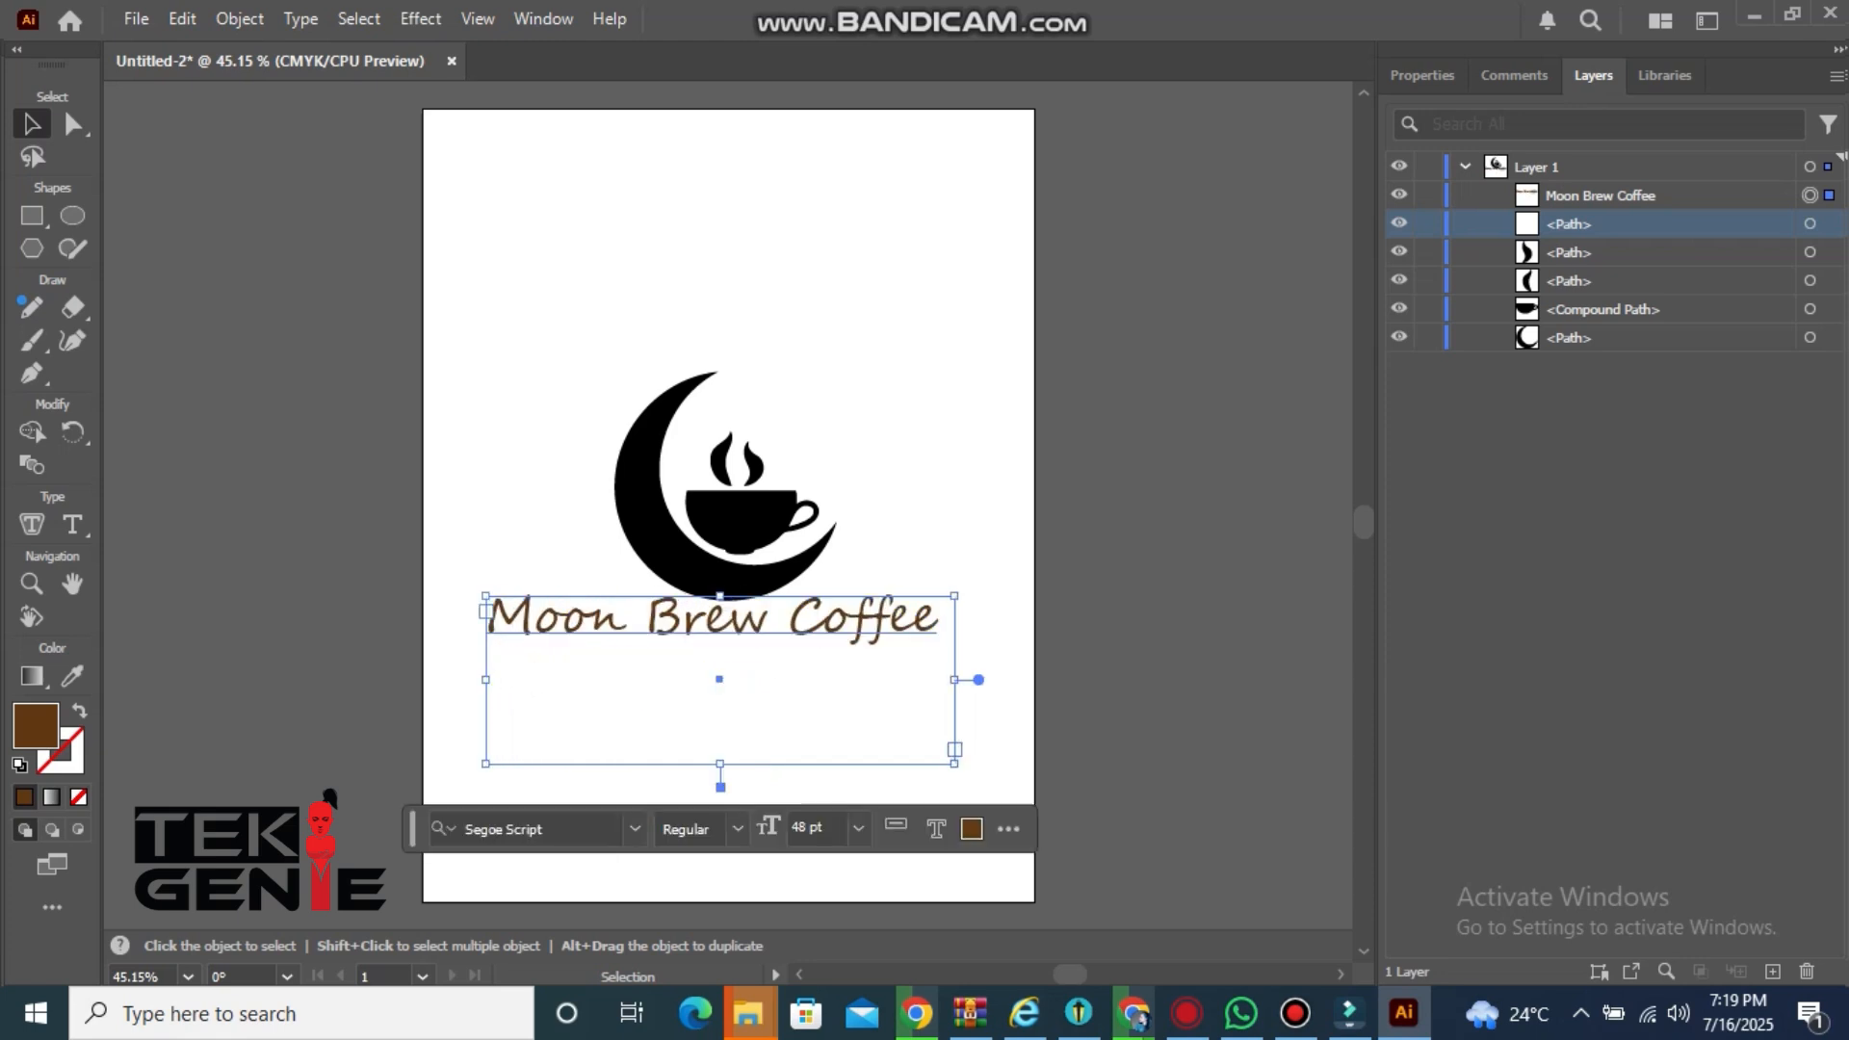
pyautogui.moveTo(719, 678); pyautogui.dragTo(728, 683)
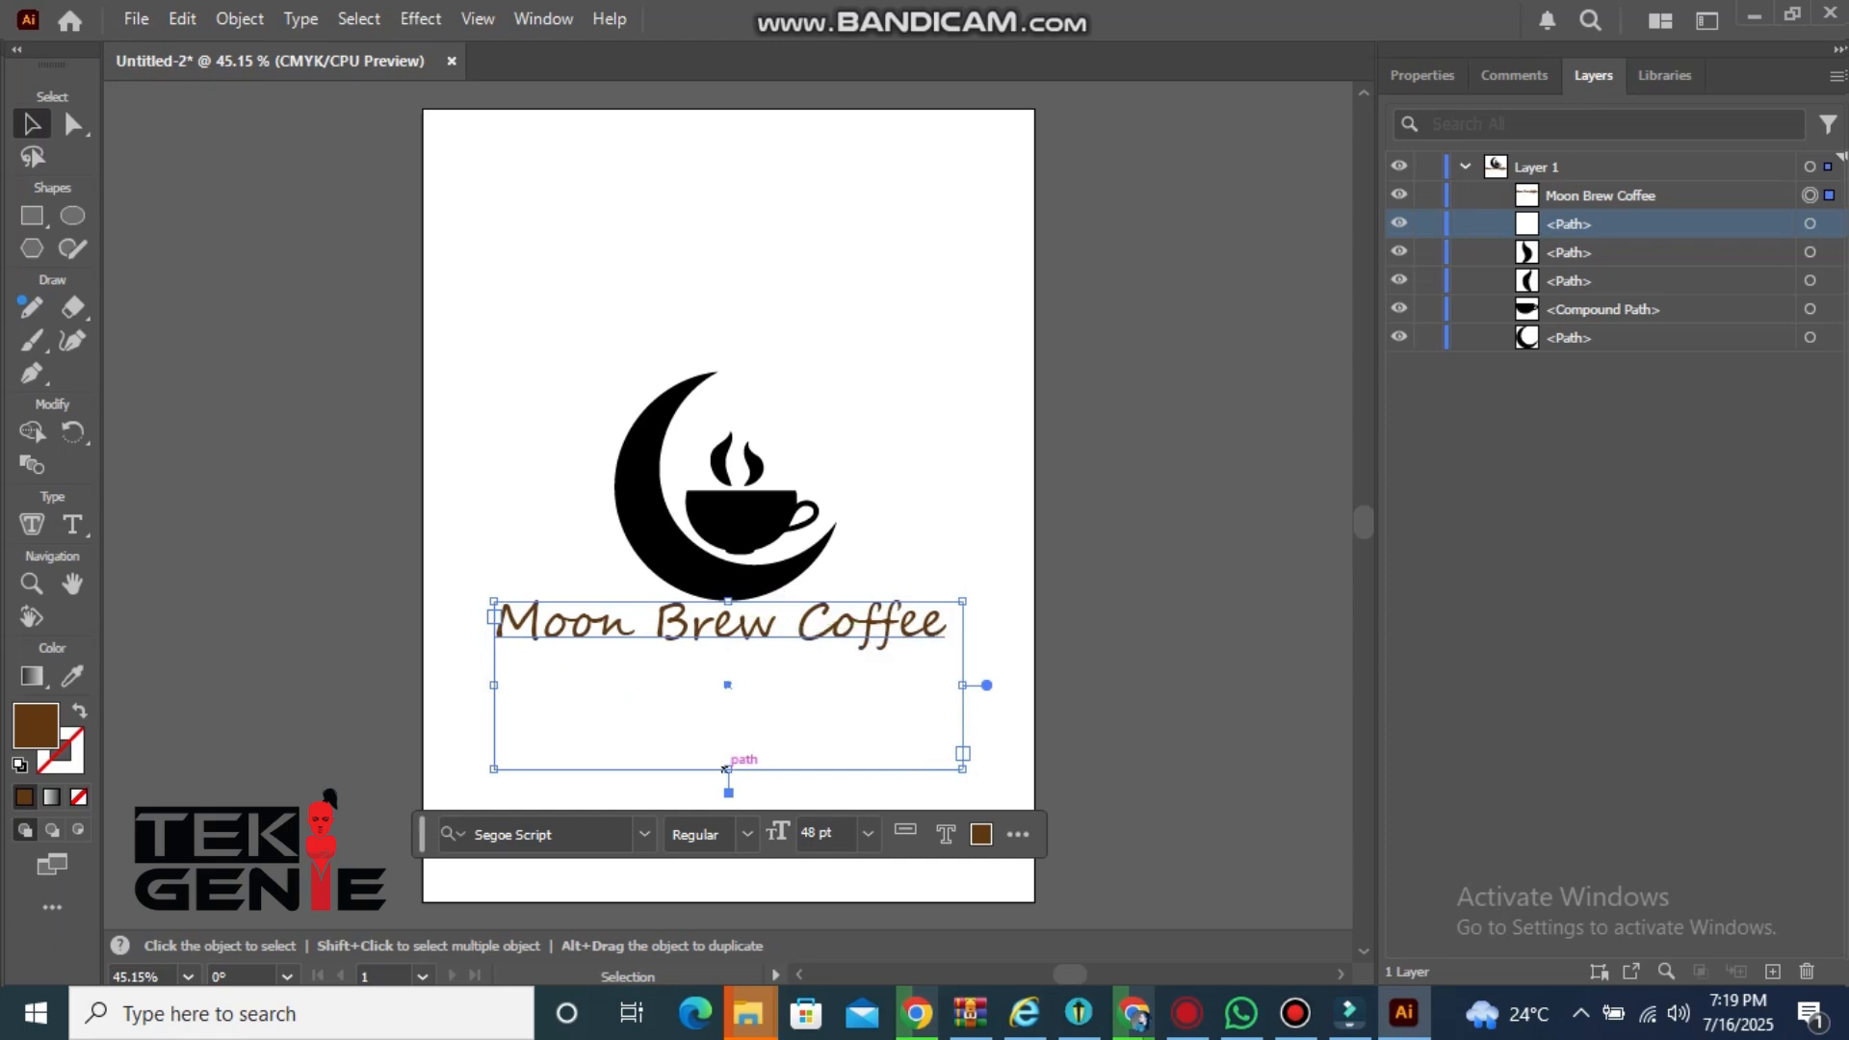
pyautogui.moveTo(728, 769); pyautogui.dragTo(728, 659)
pyautogui.moveTo(744, 651); pyautogui.dragTo(727, 638)
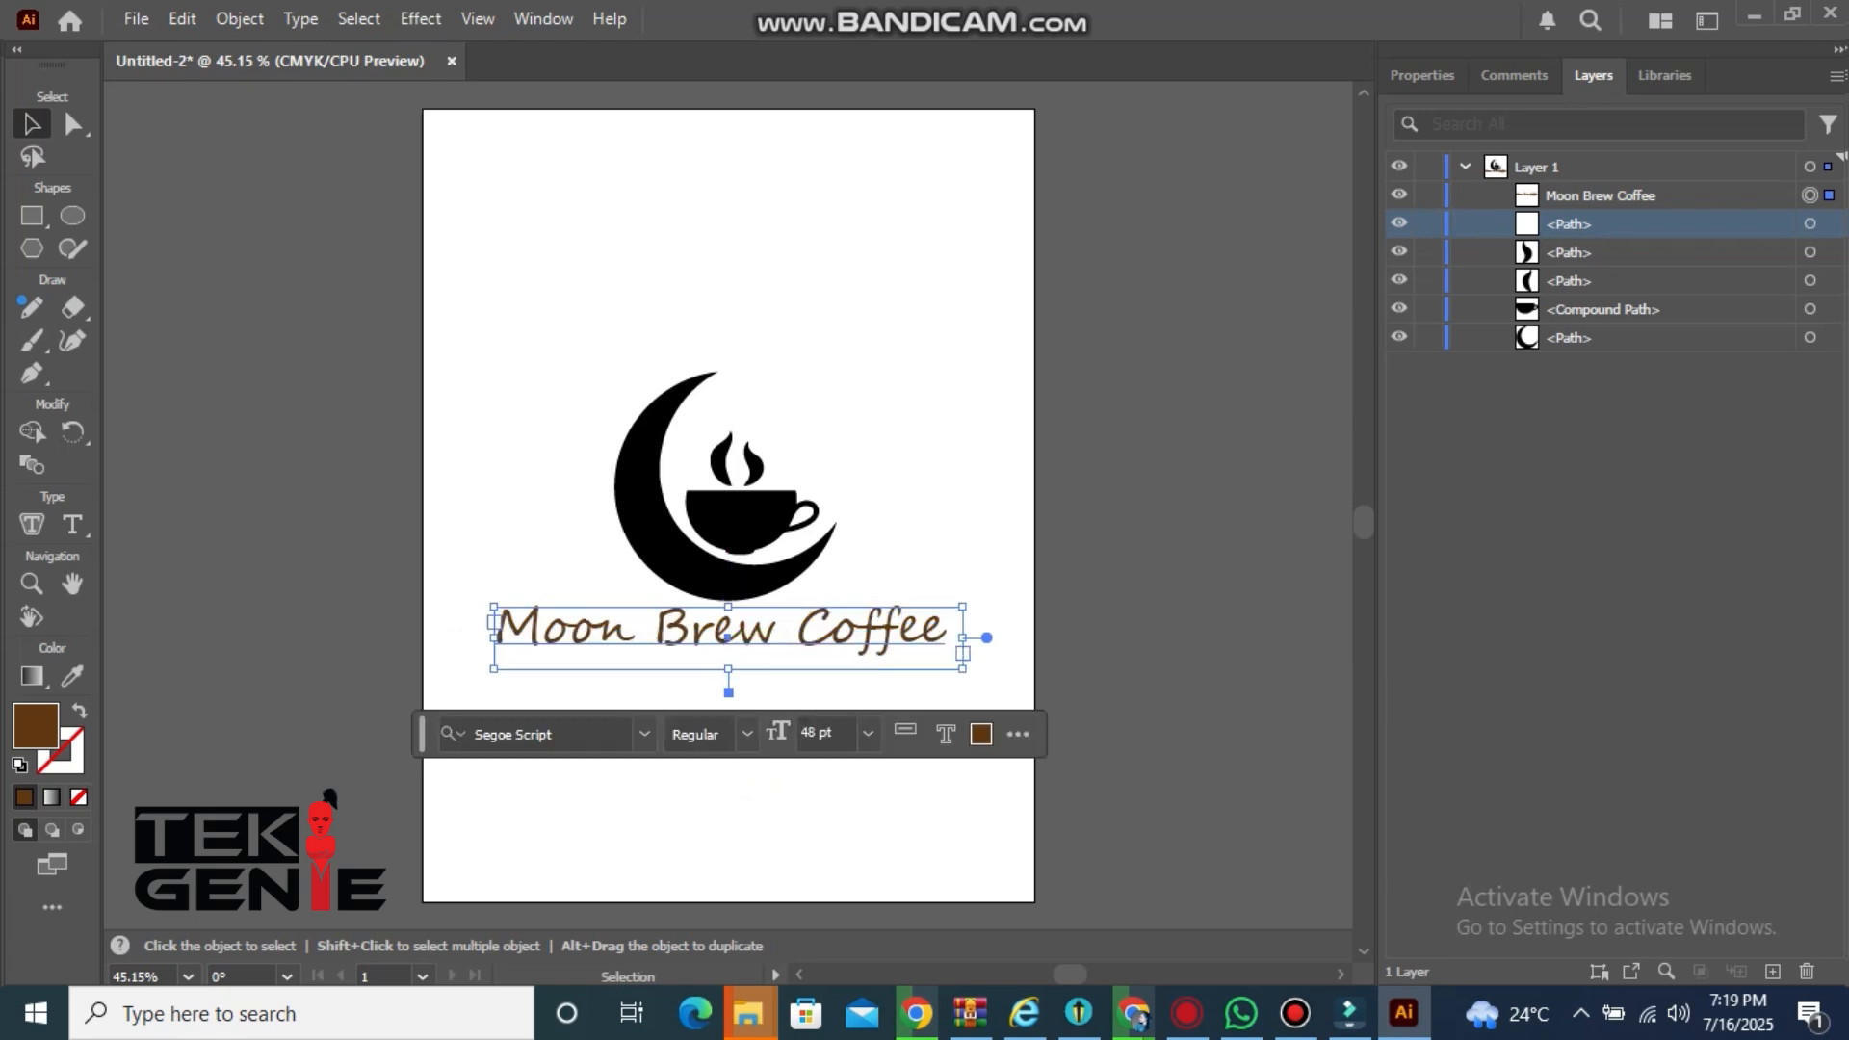
pyautogui.click(758, 809)
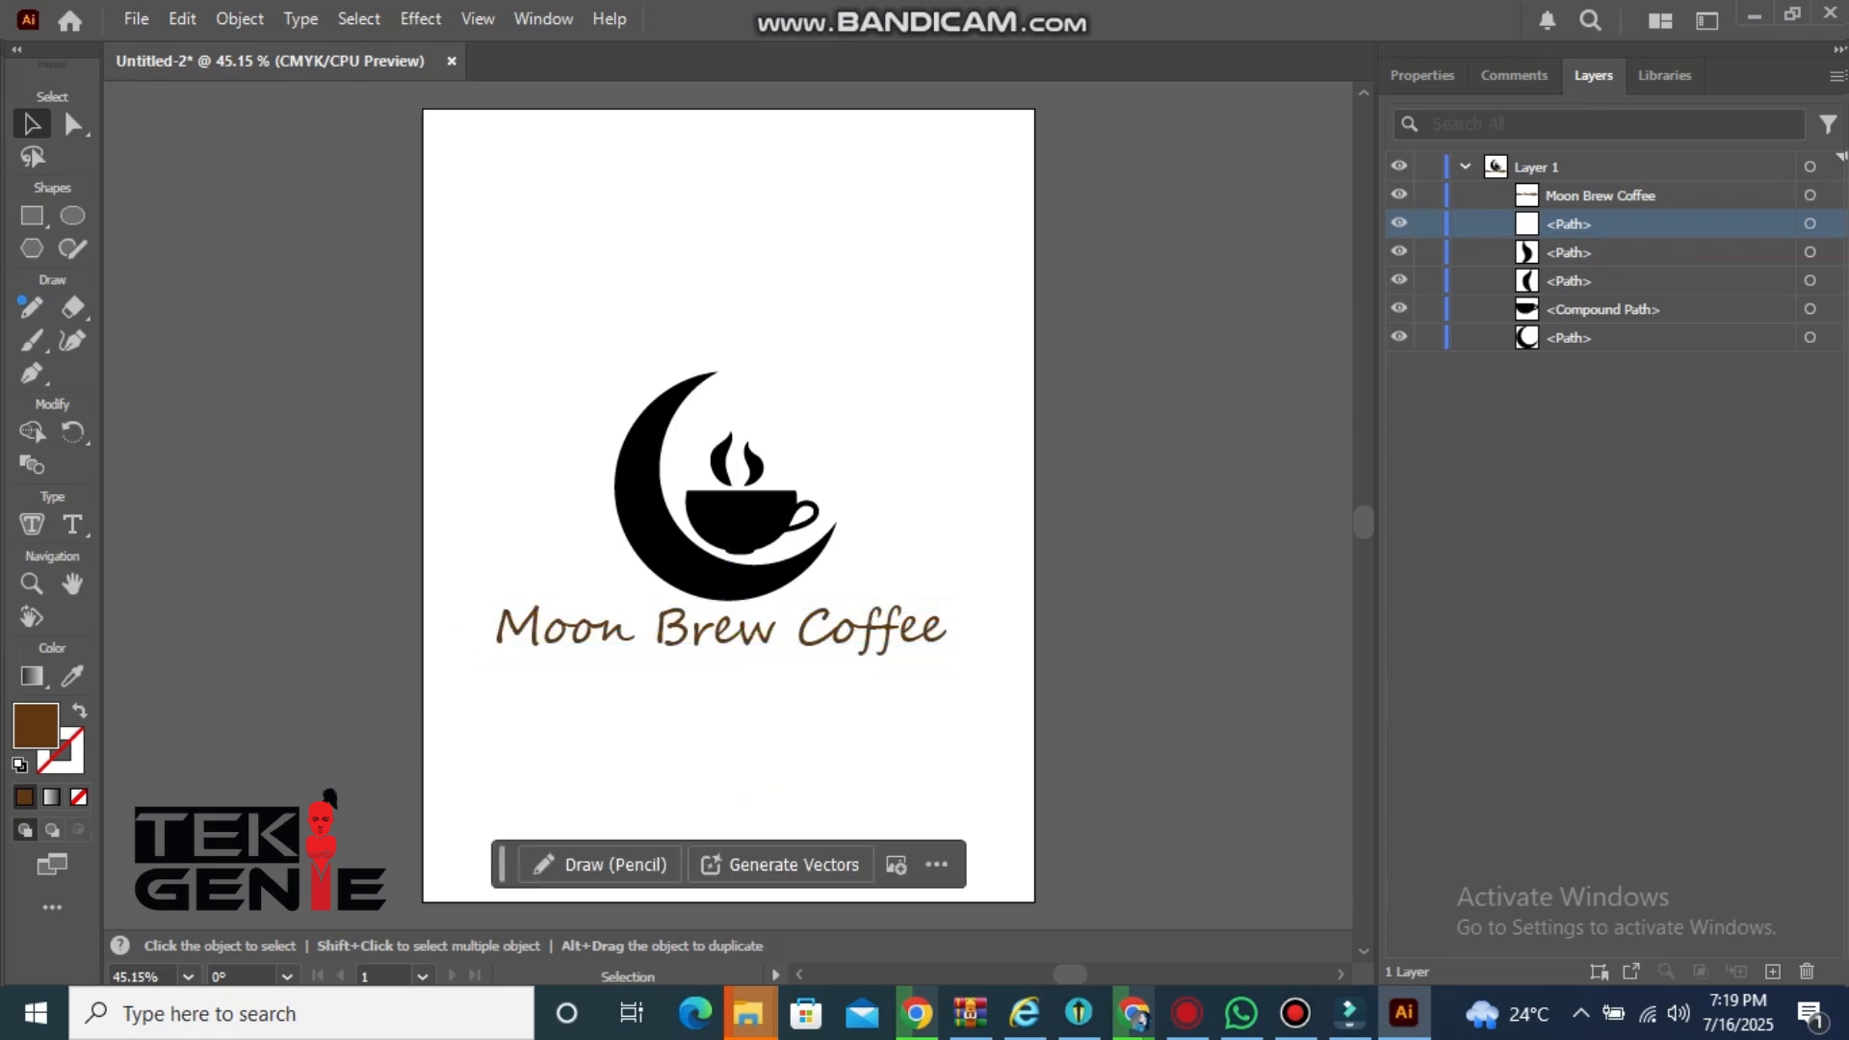
# Select the logo and text, group them, and enlarge the group slightly from its corner
pyautogui.moveTo(526, 254); pyautogui.dragTo(919, 847)
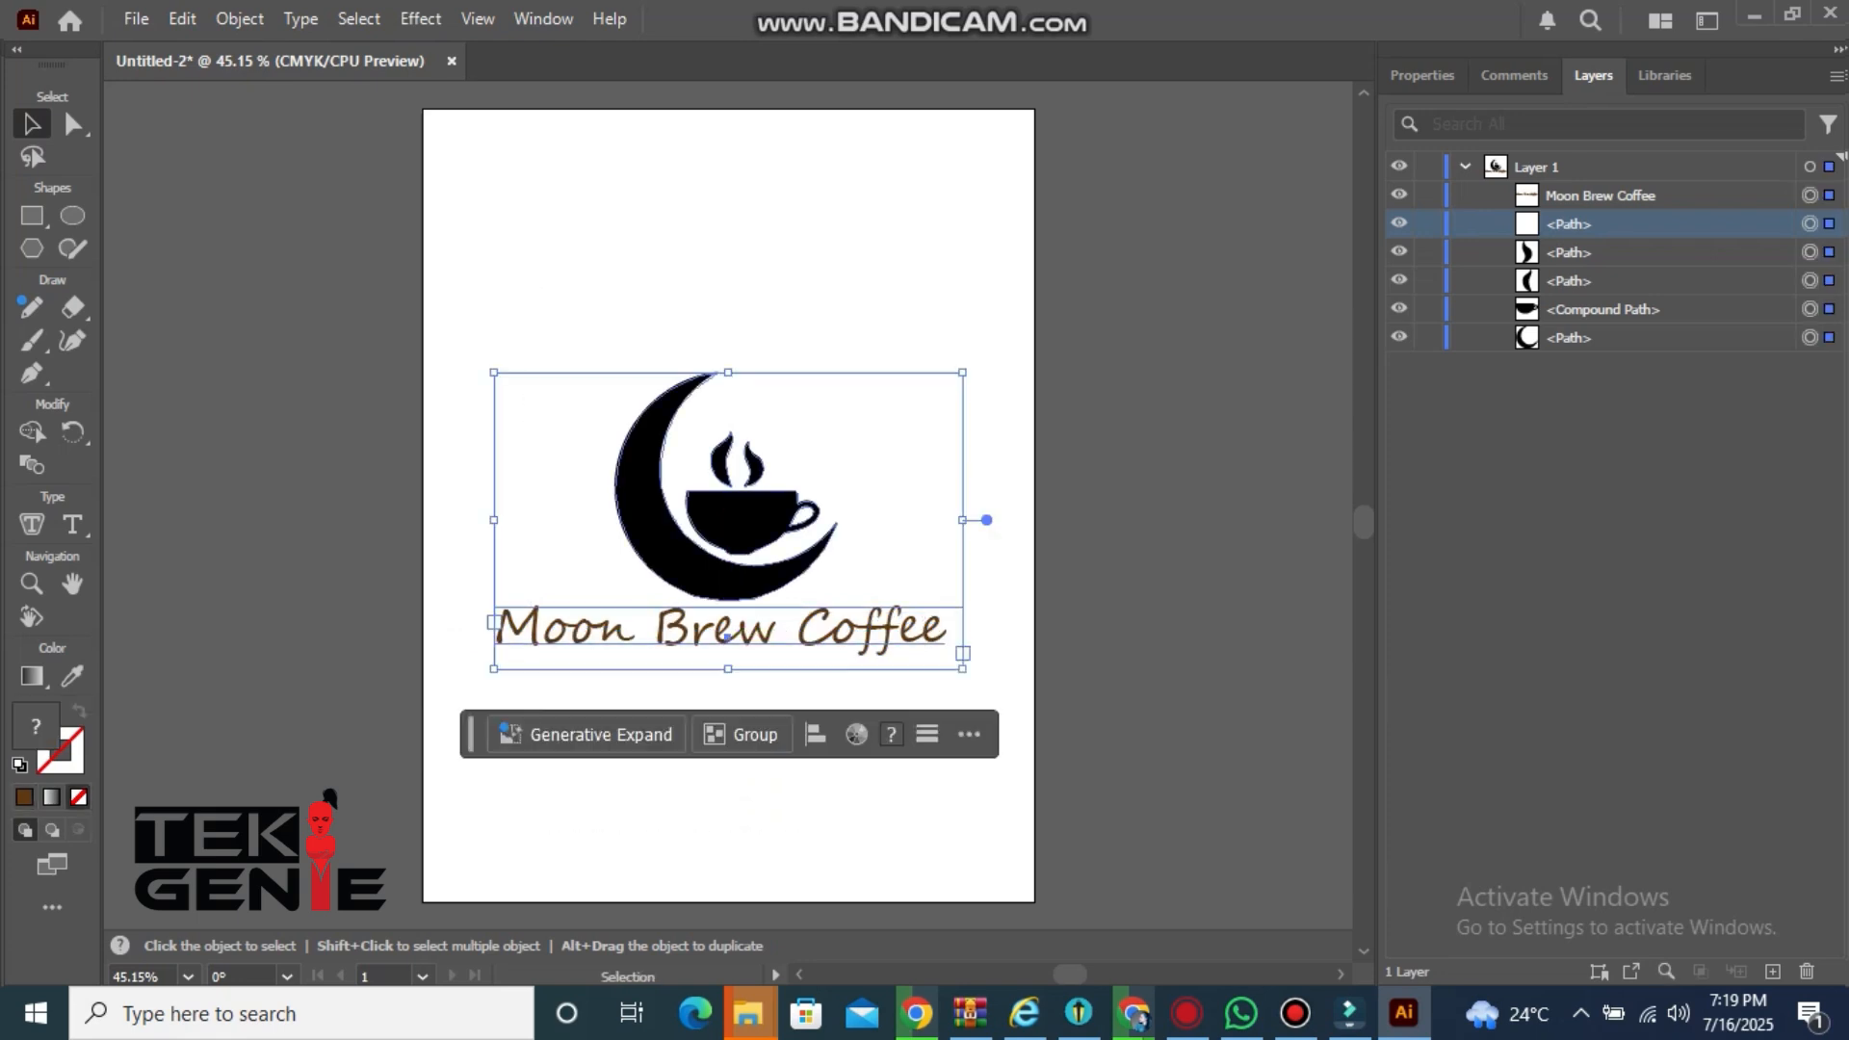
pyautogui.press('a')
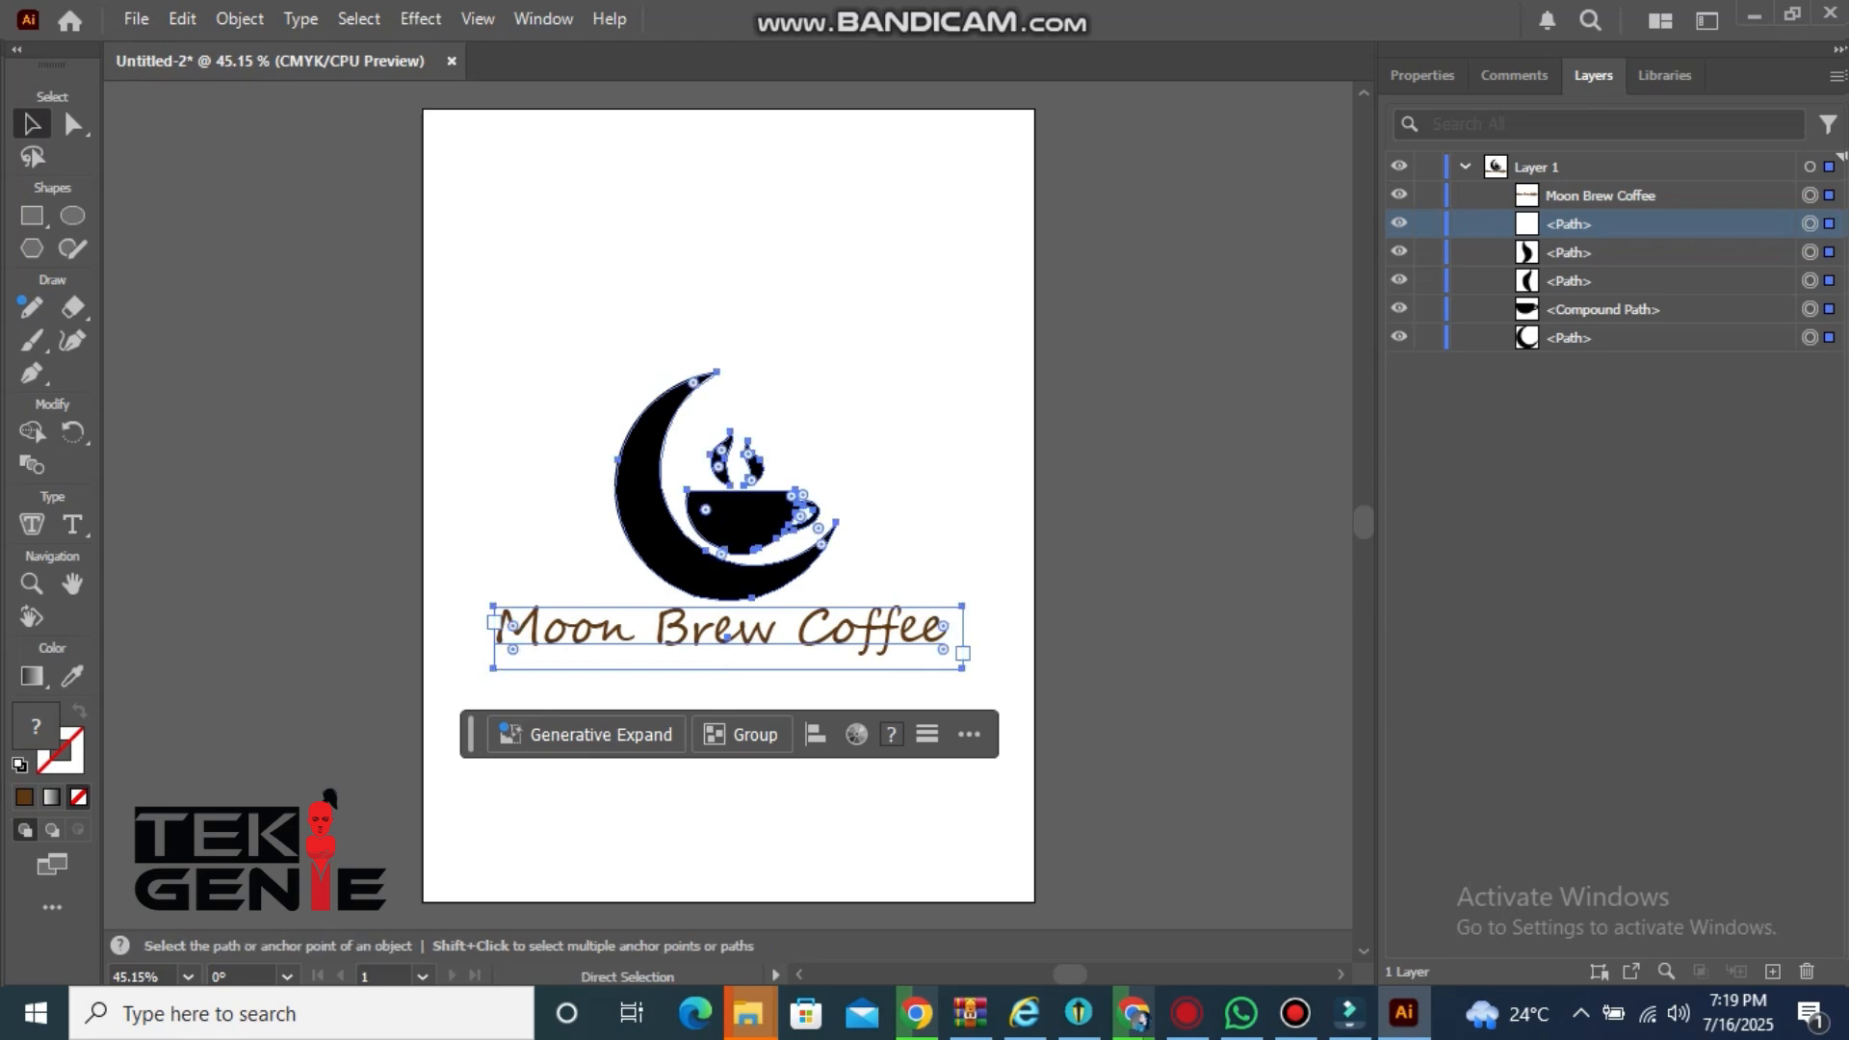
pyautogui.hotkey('ctrl', 'g')
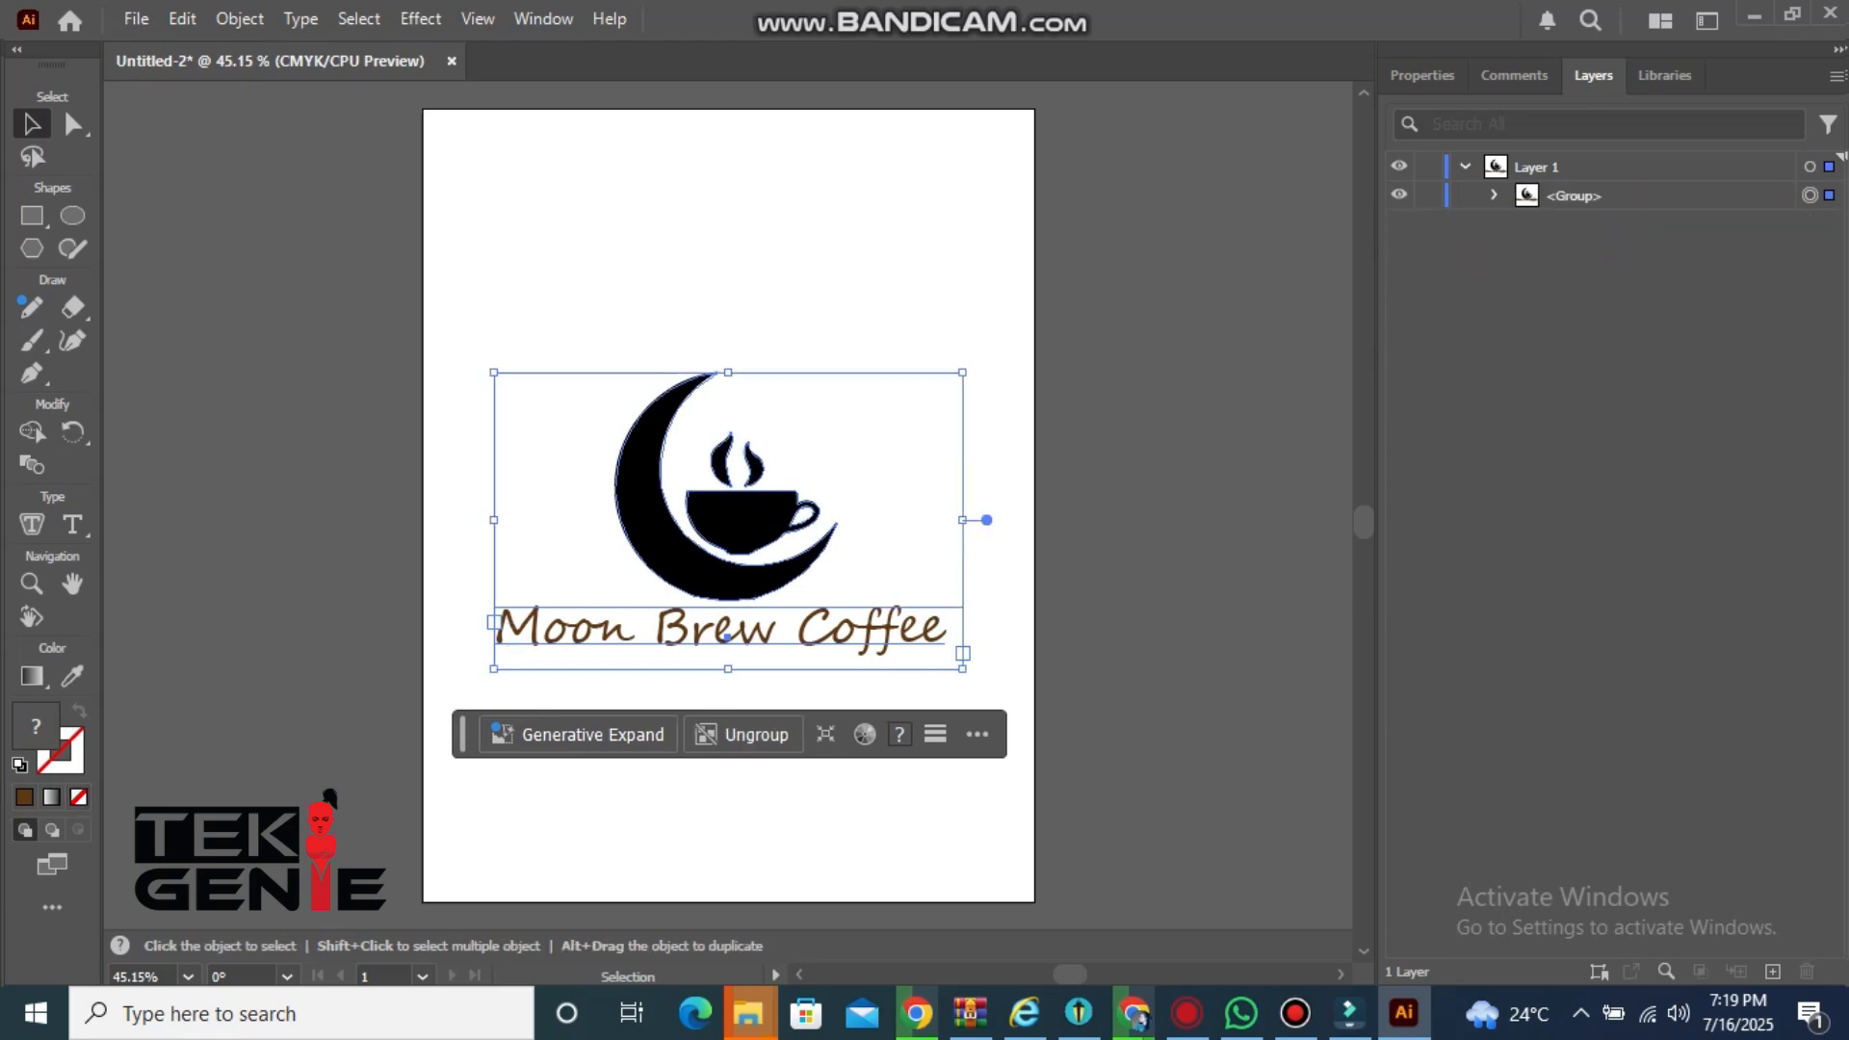
pyautogui.moveTo(494, 371)
pyautogui.mouseDown()
pyautogui.moveTo(495, 297)
pyautogui.moveTo(477, 342)
pyautogui.mouseUp()
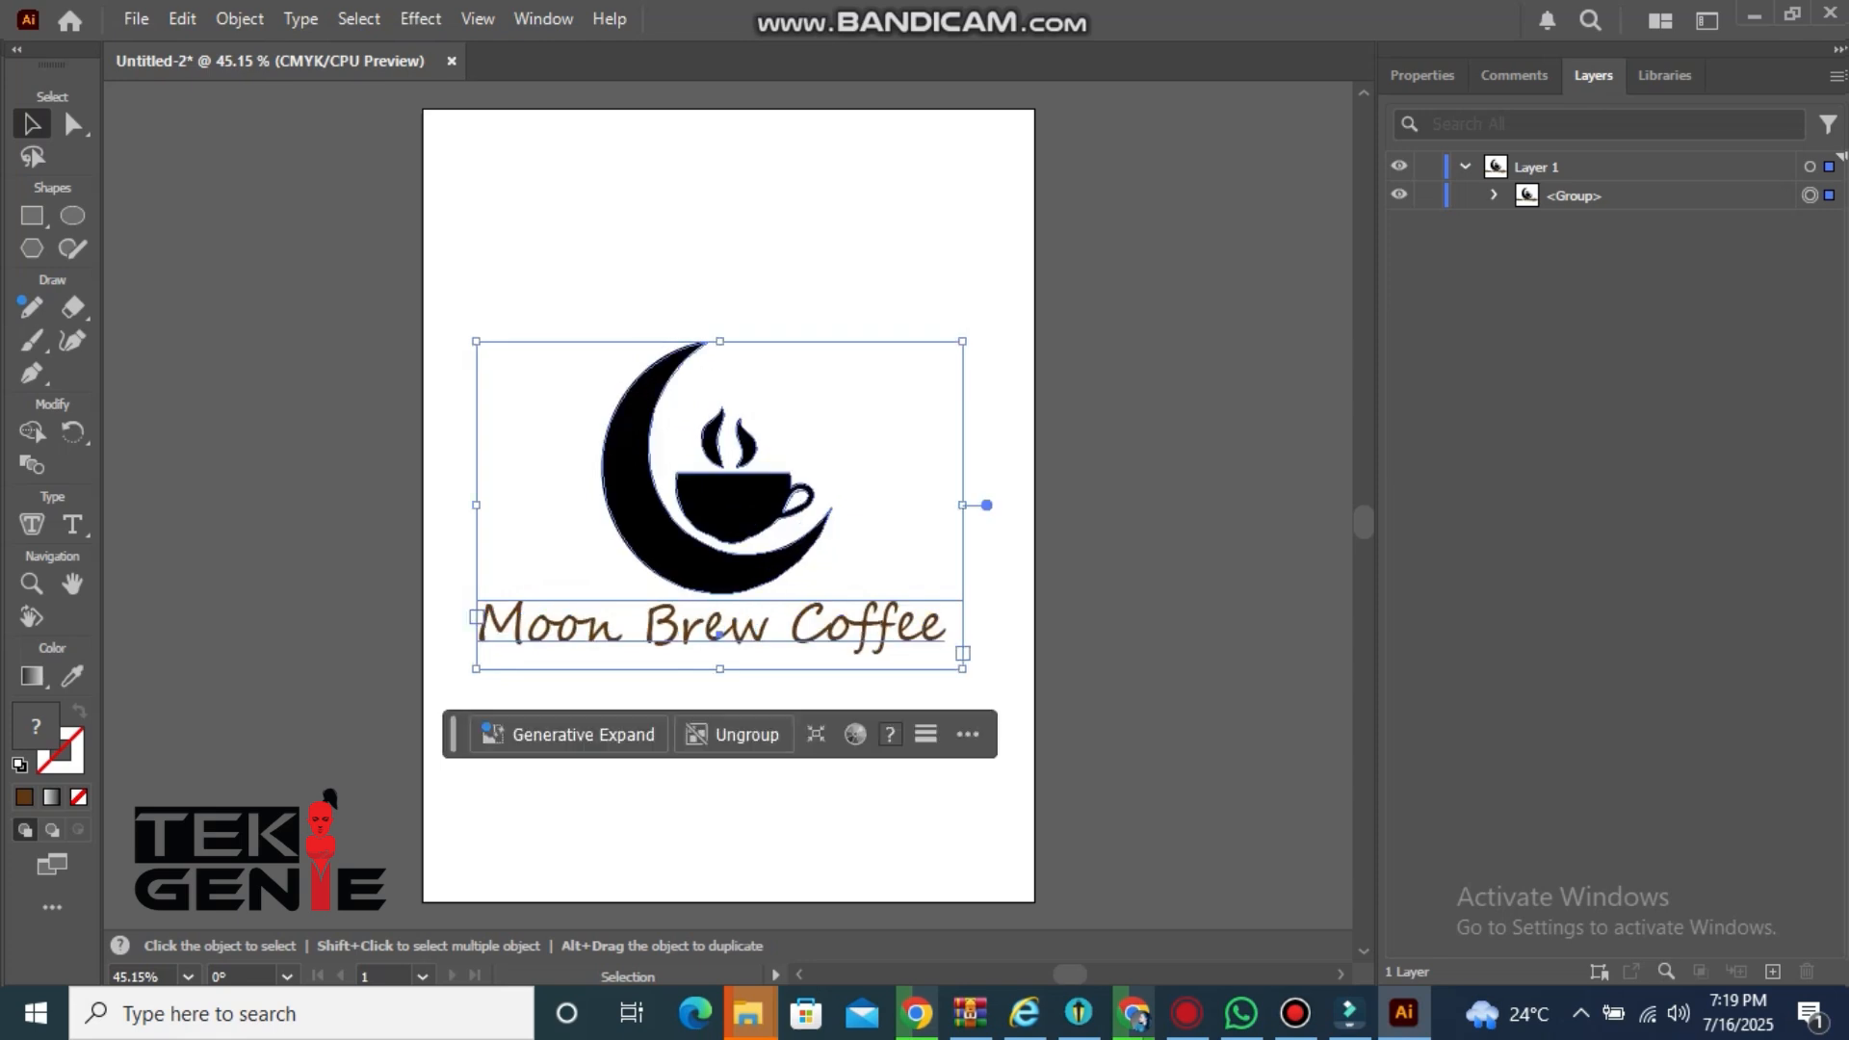
pyautogui.hotkey('ctrl', 'shift', 'a')
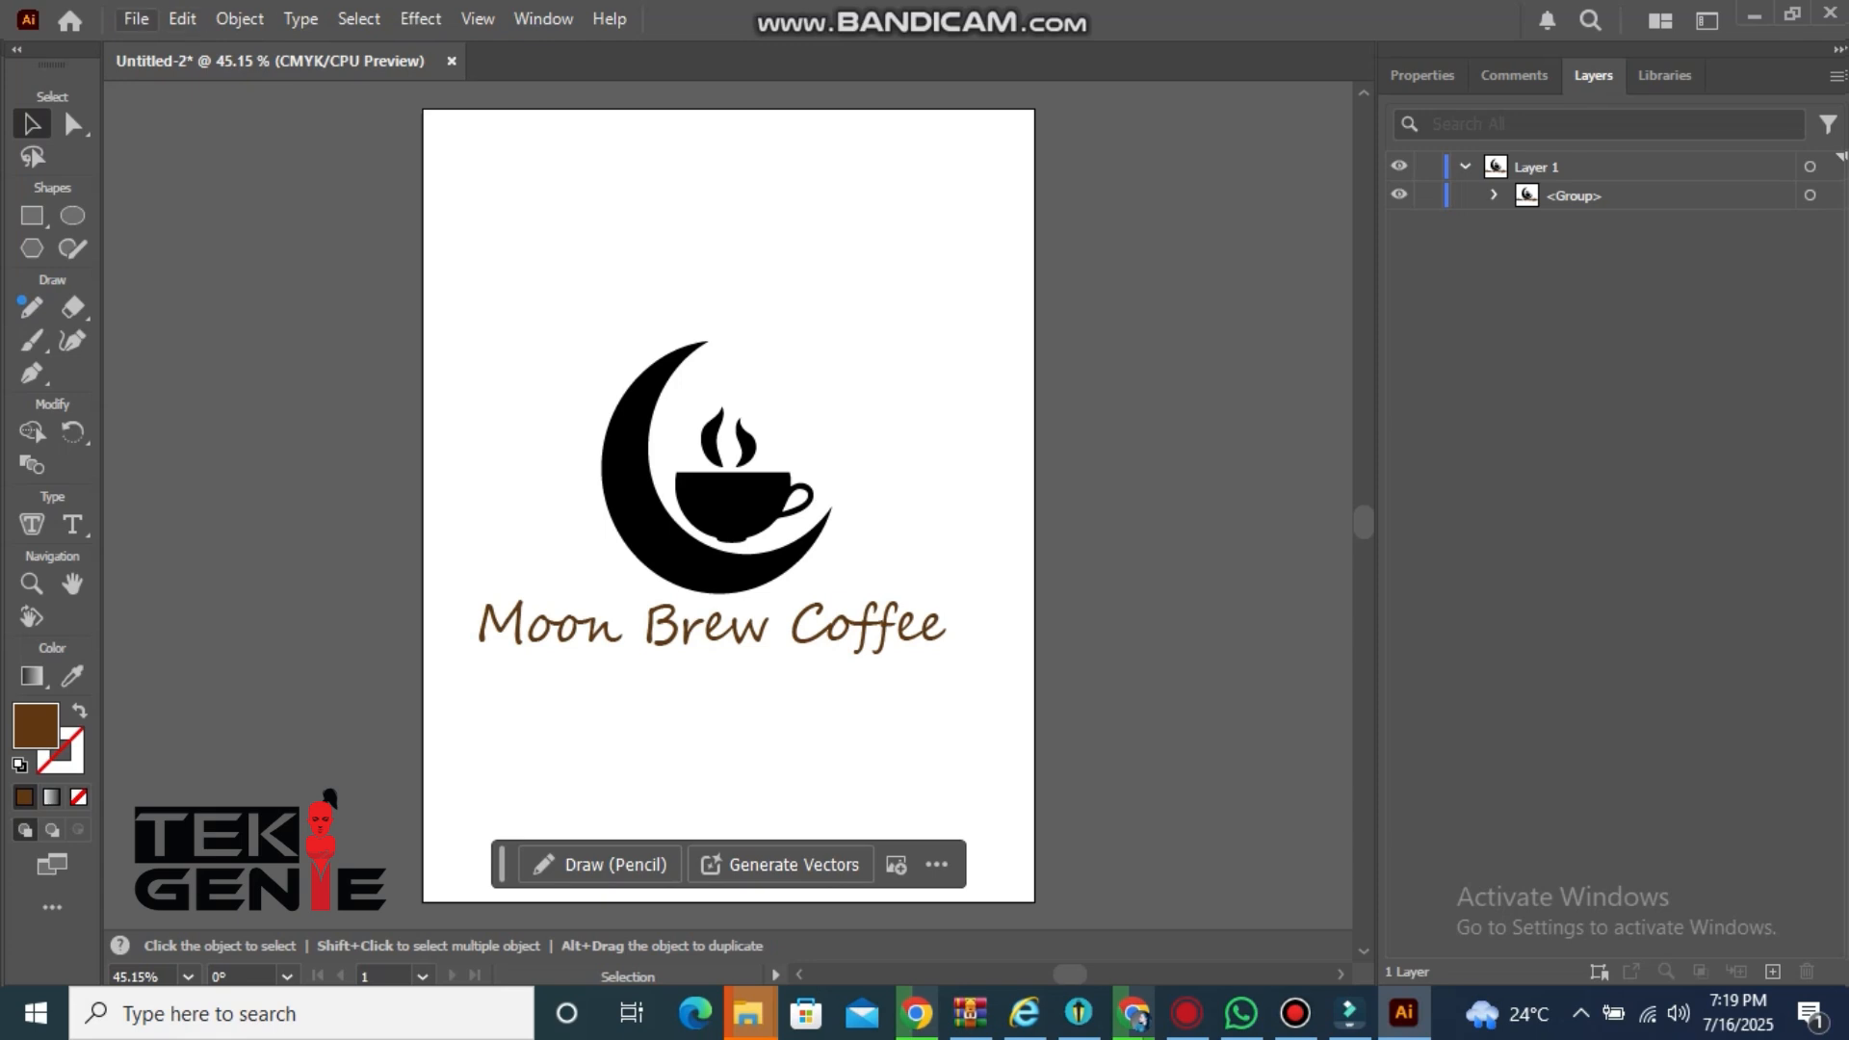
# Save the document as an SVG file, accepting the default SVG 1.1 options
pyautogui.click(136, 18)
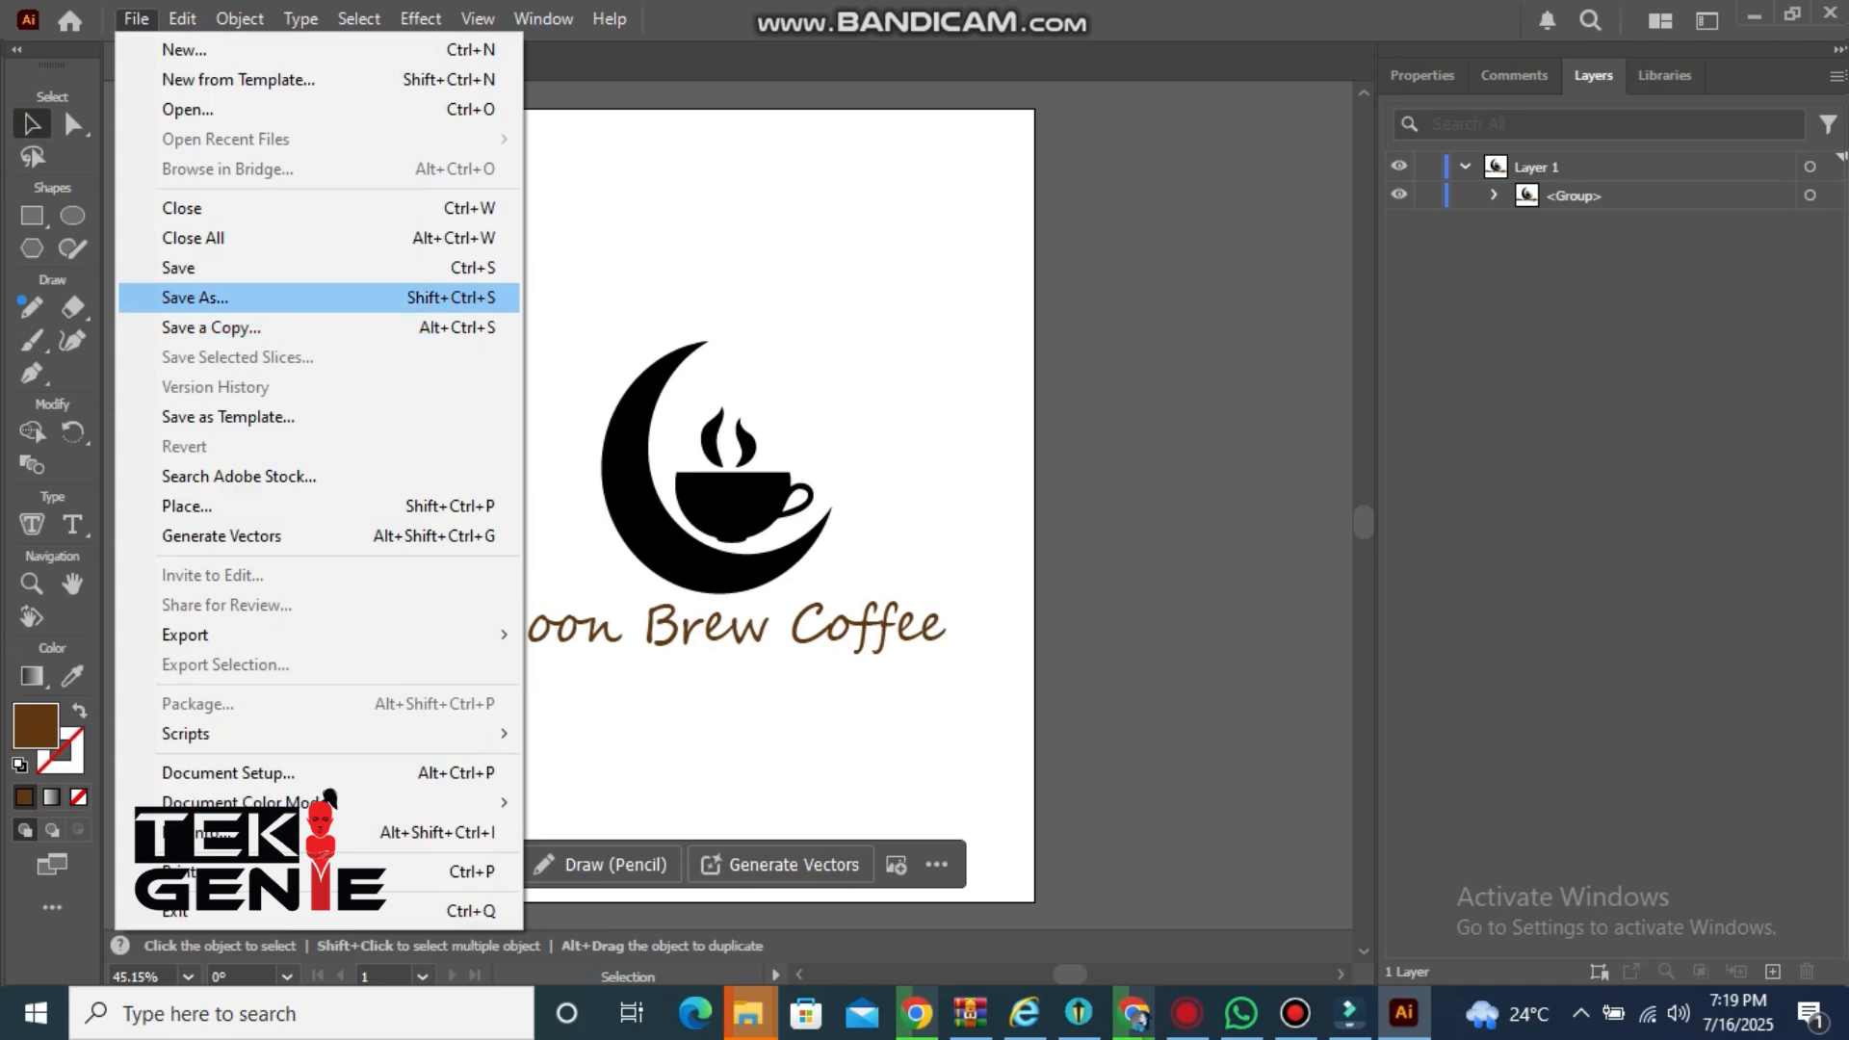
pyautogui.click(196, 298)
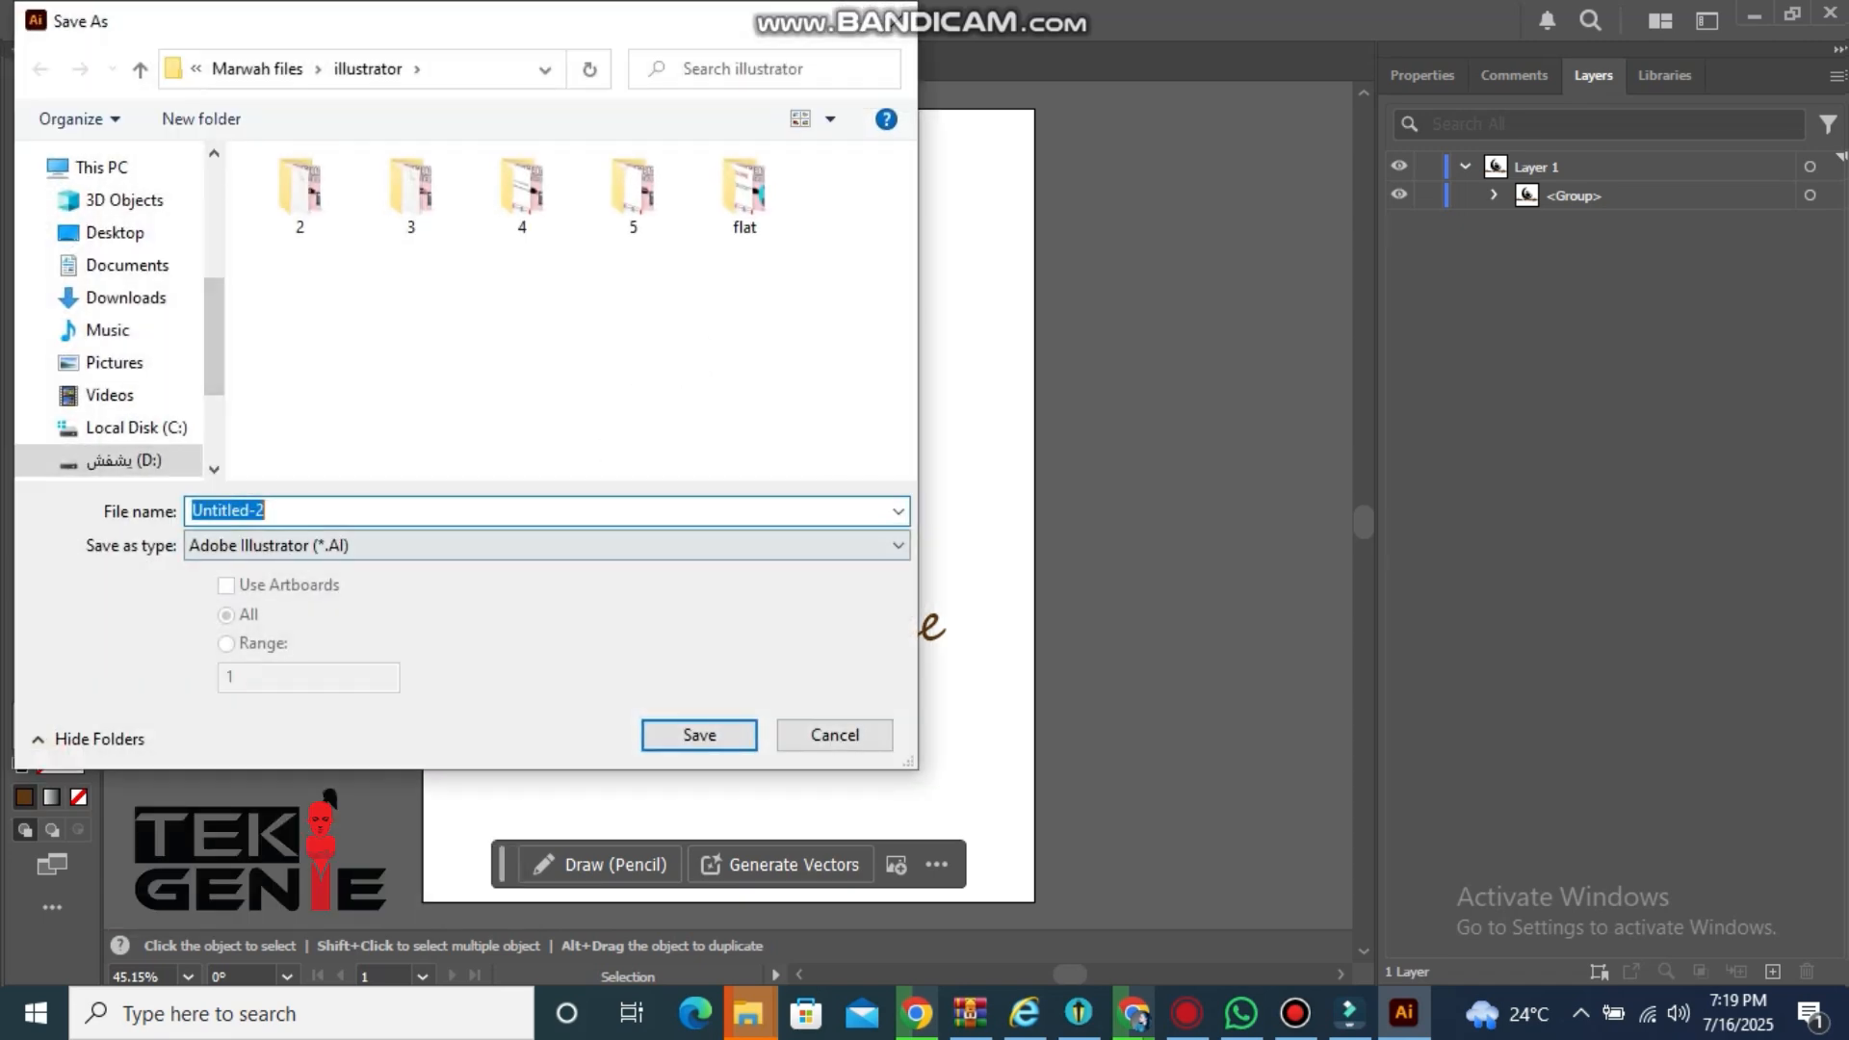
pyautogui.click(547, 545)
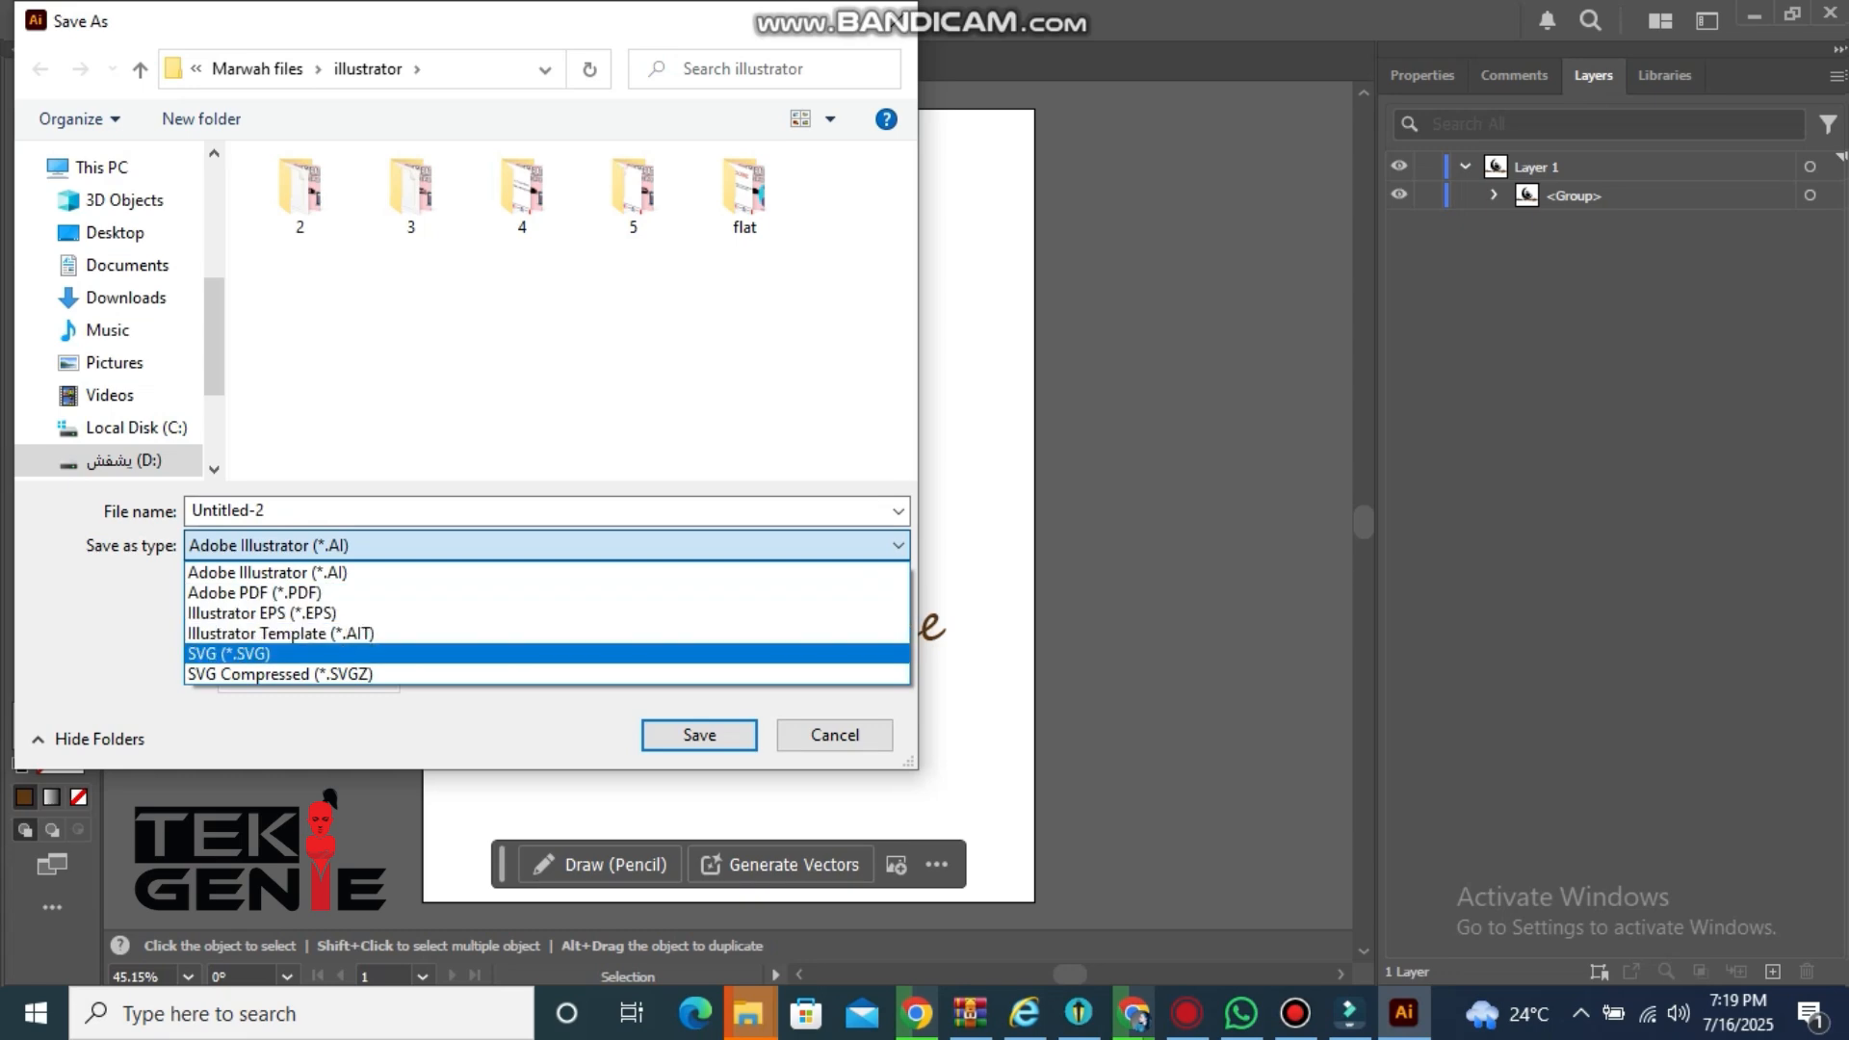
pyautogui.click(547, 653)
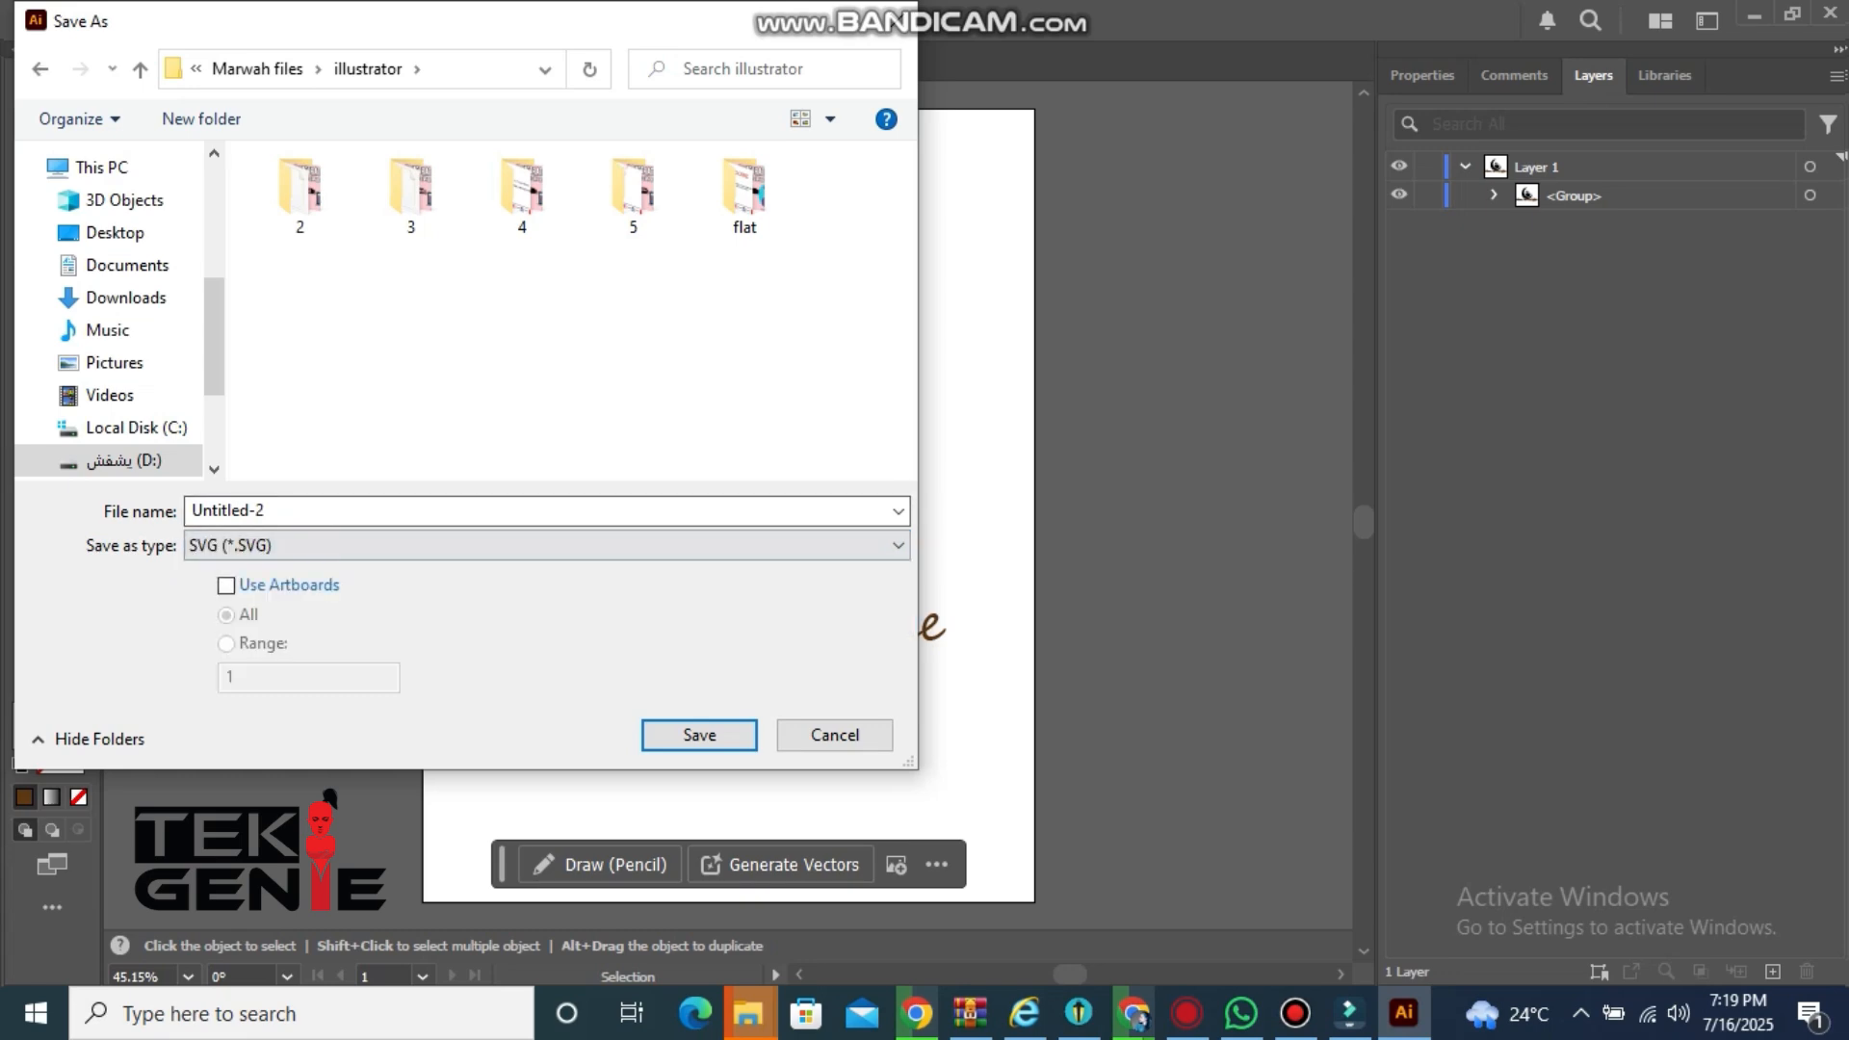
pyautogui.press('Return')
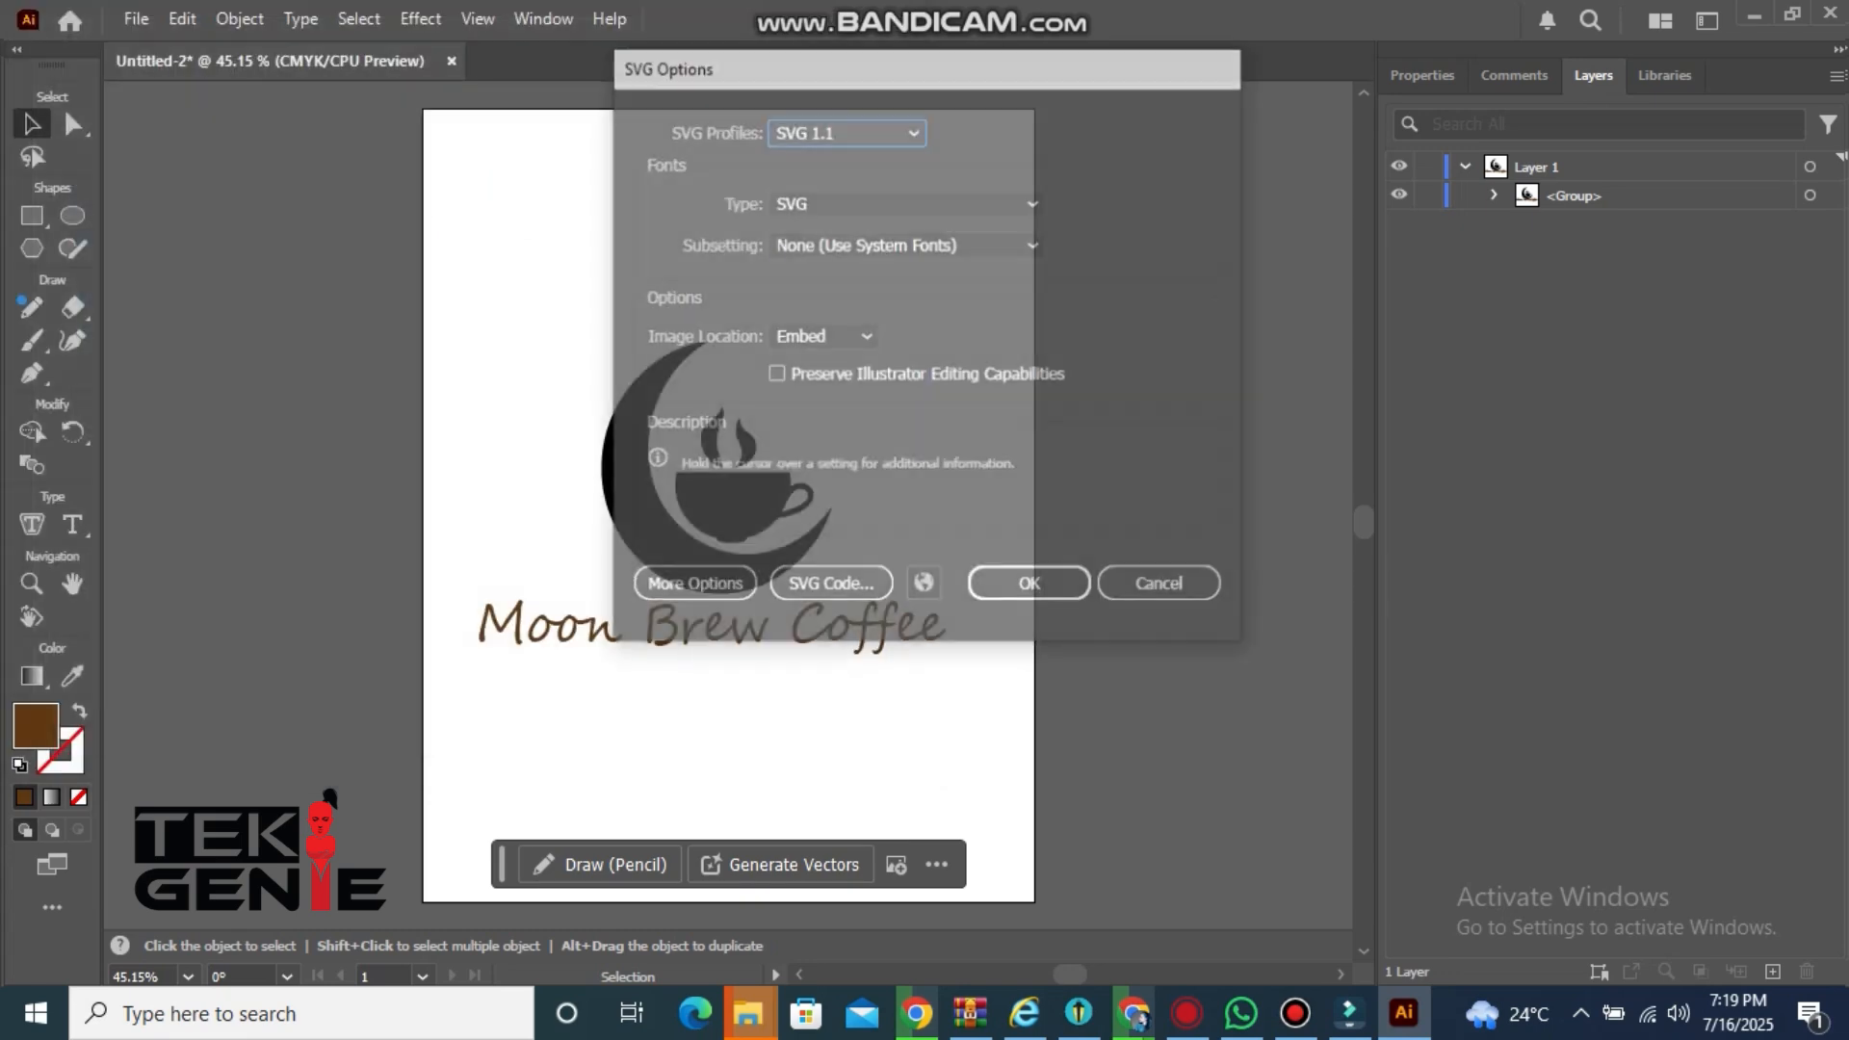
pyautogui.press('Return')
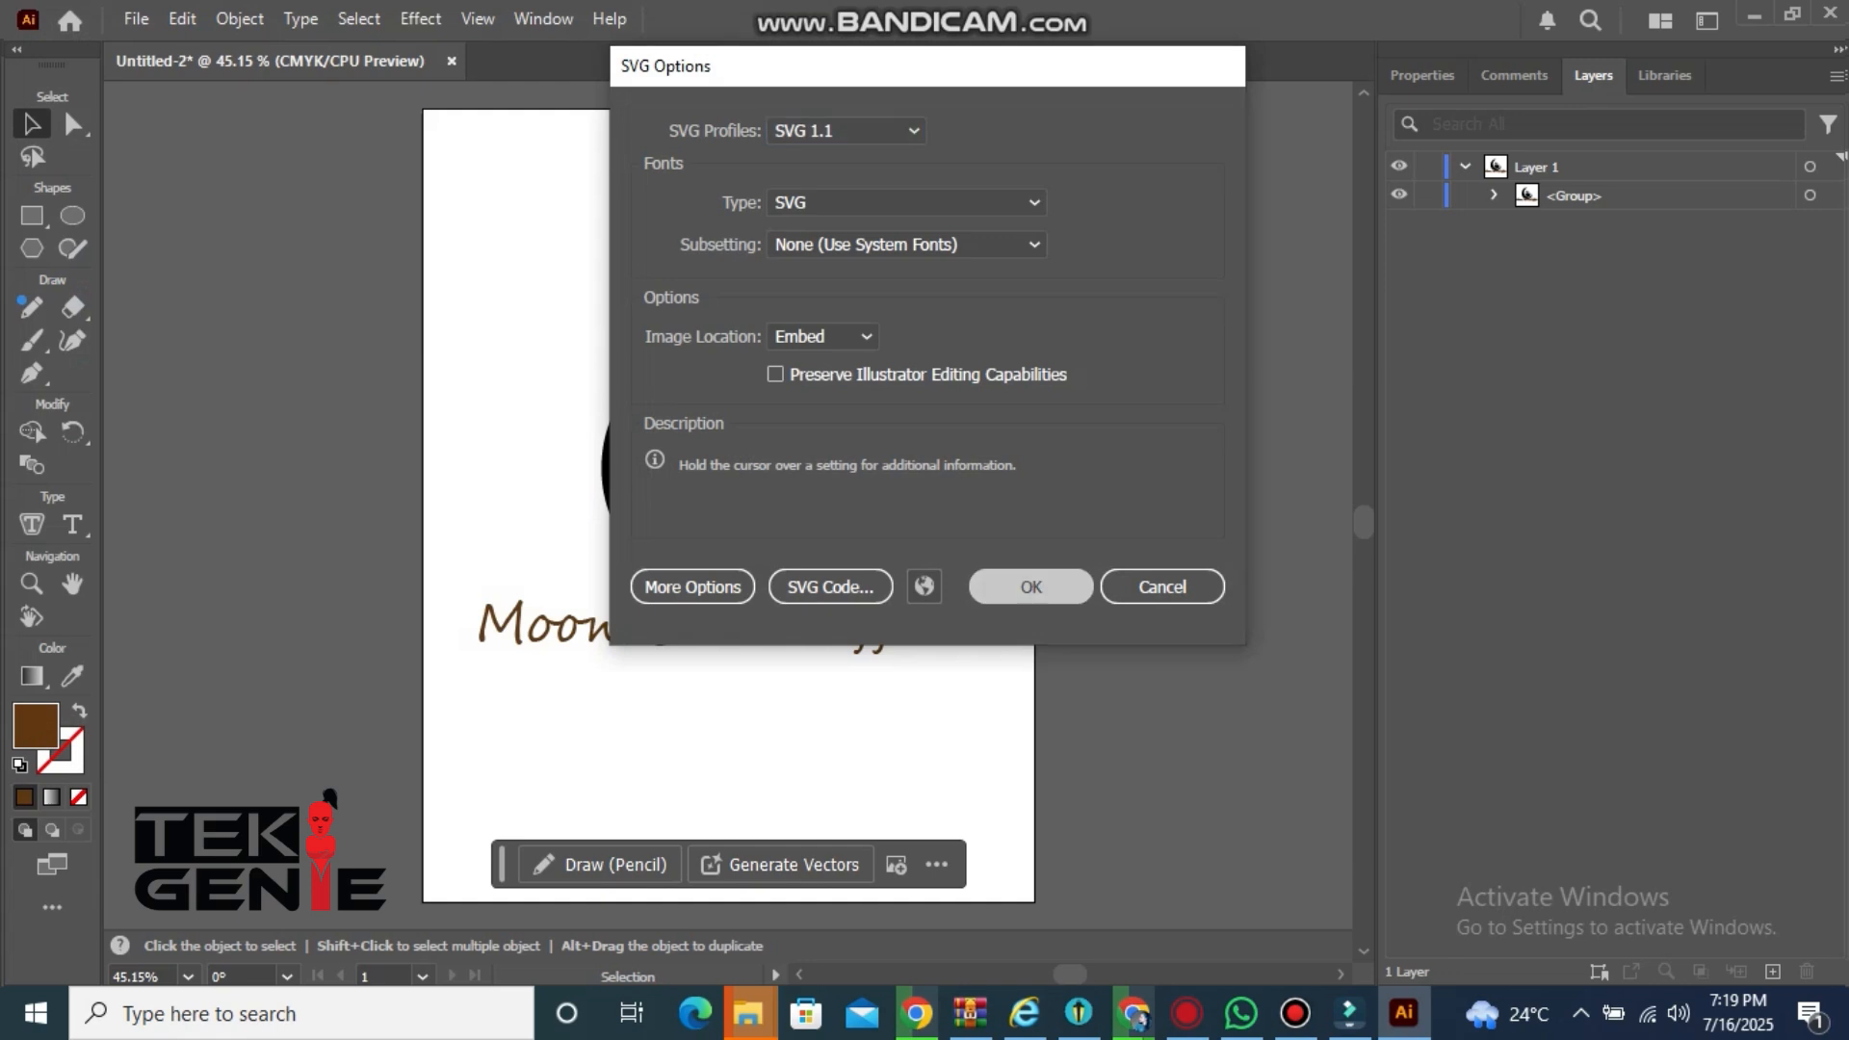